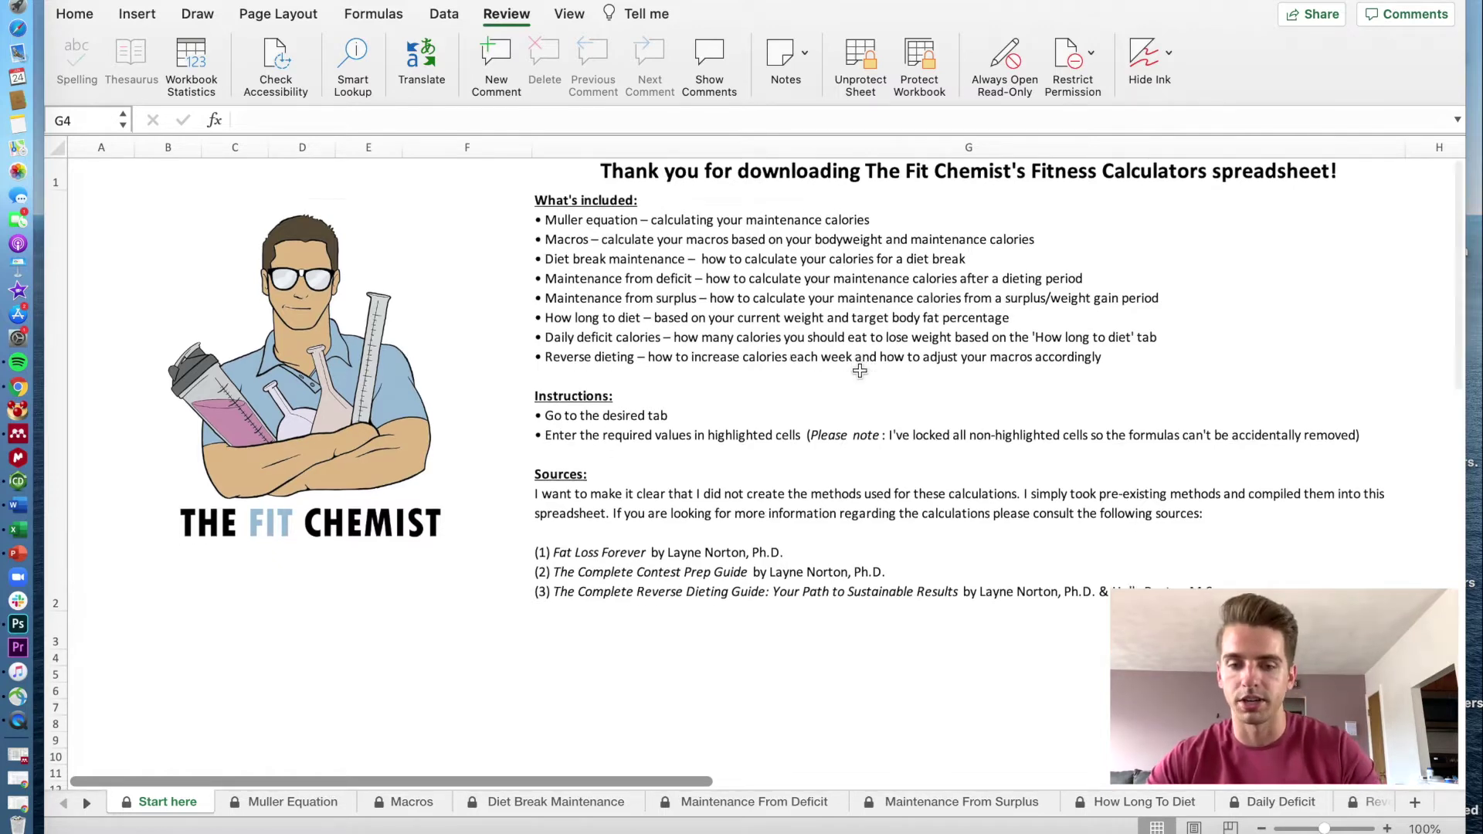
- Unprotect and then re-protect the Start here sheet
scroll(860, 371, "down", 2)
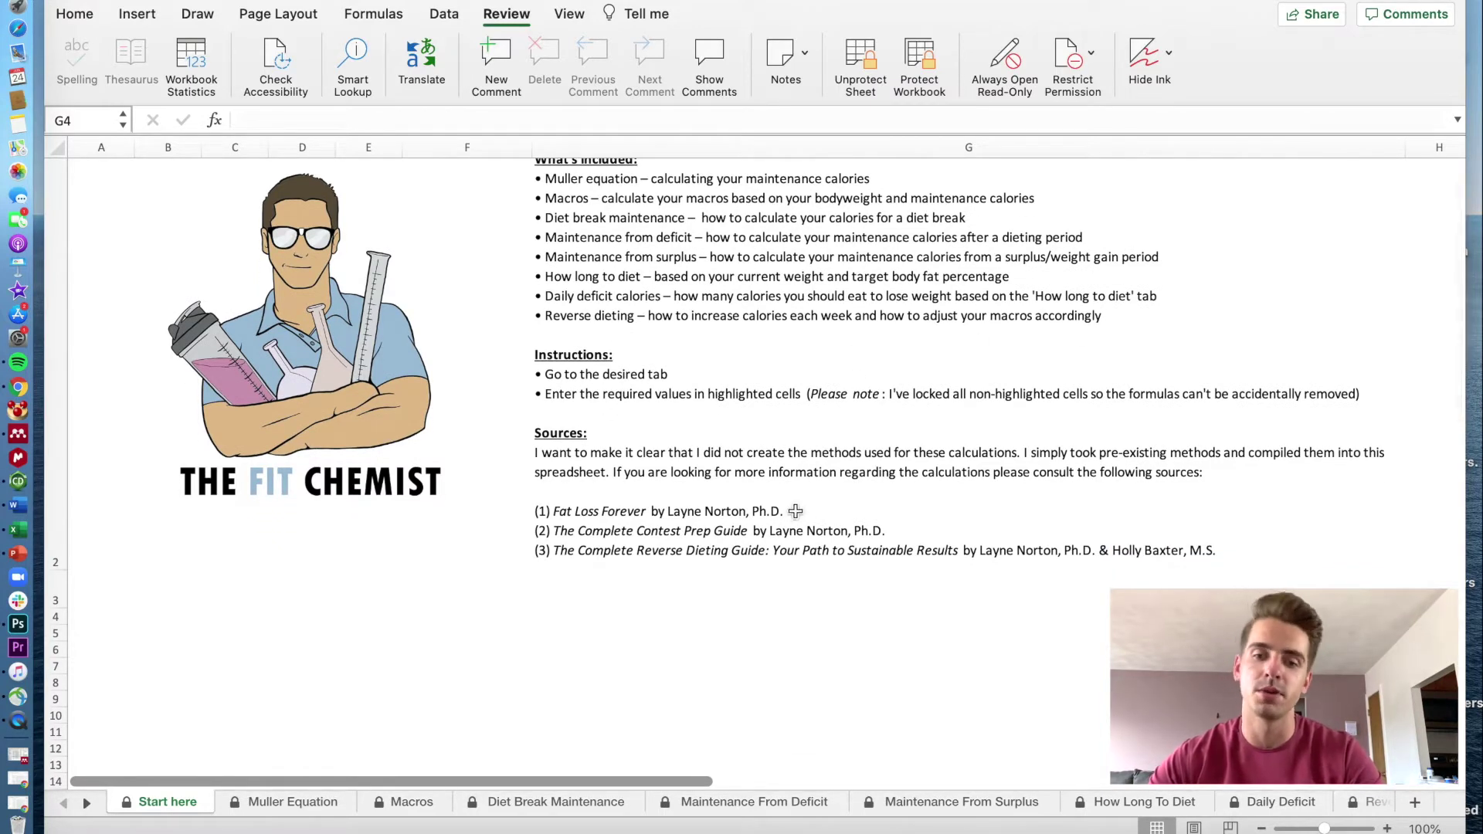
scroll(1004, 422, "up", 2)
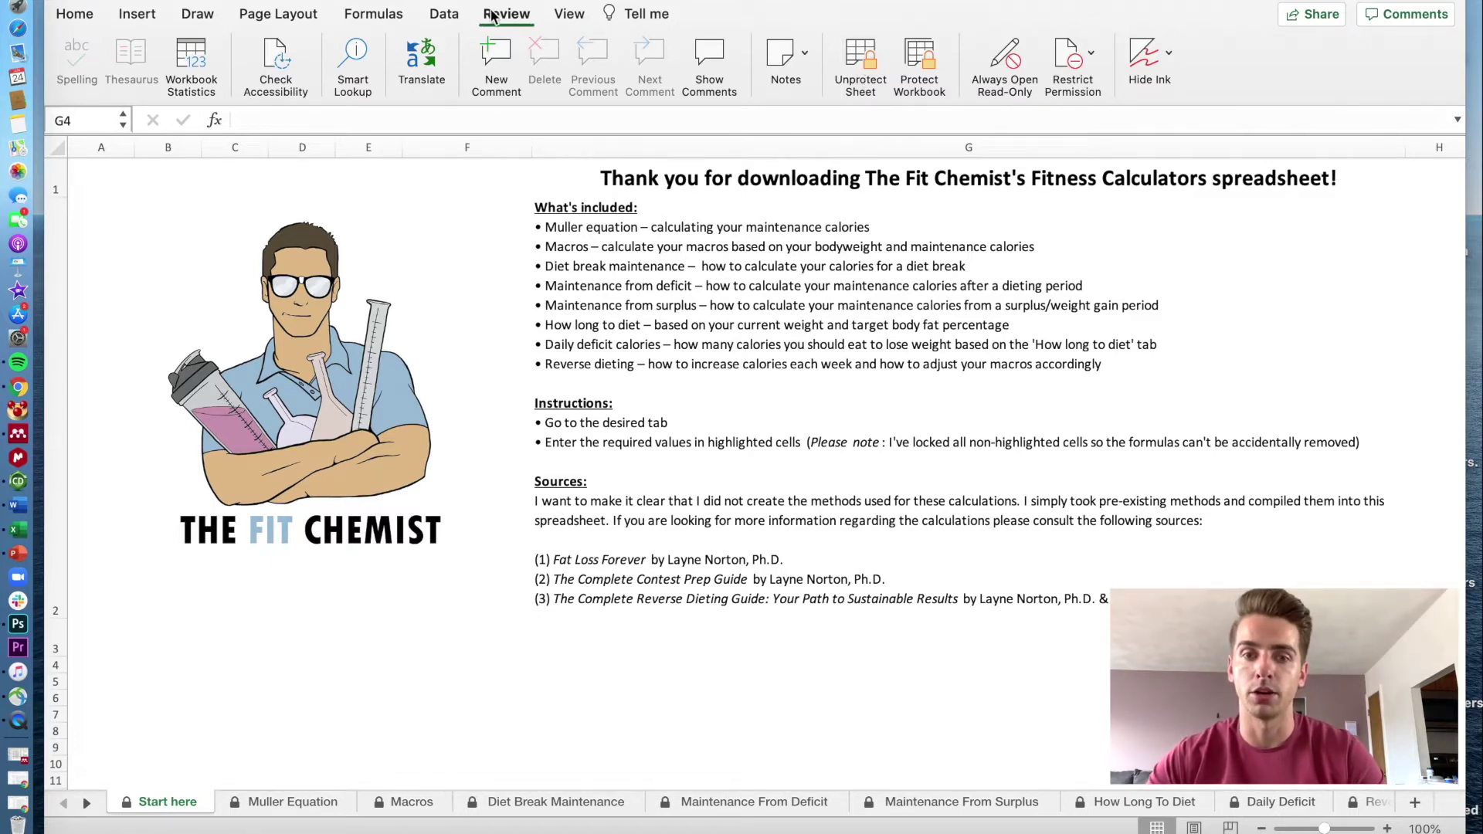
left_click(865, 61)
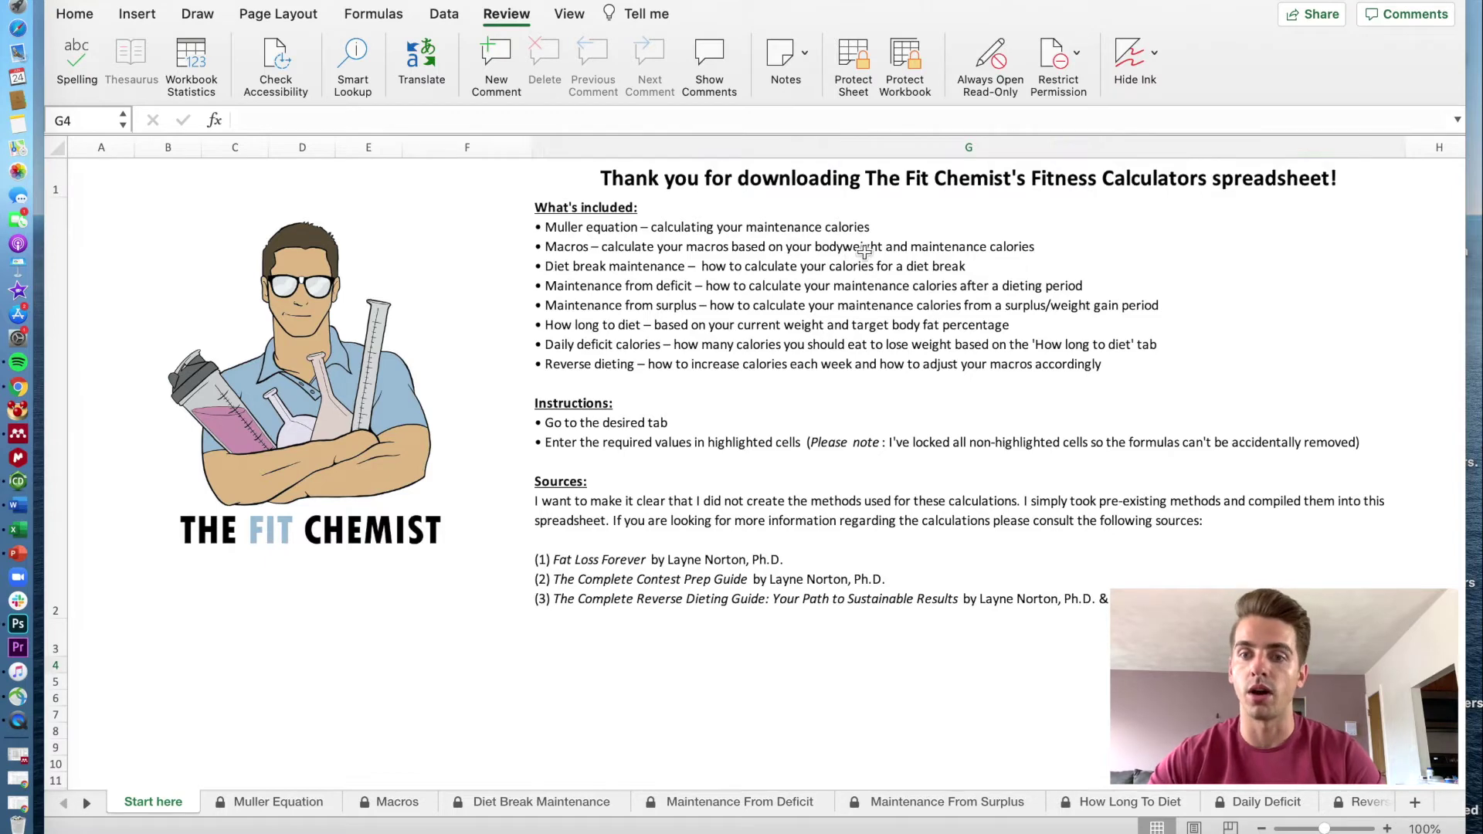
left_click(856, 59)
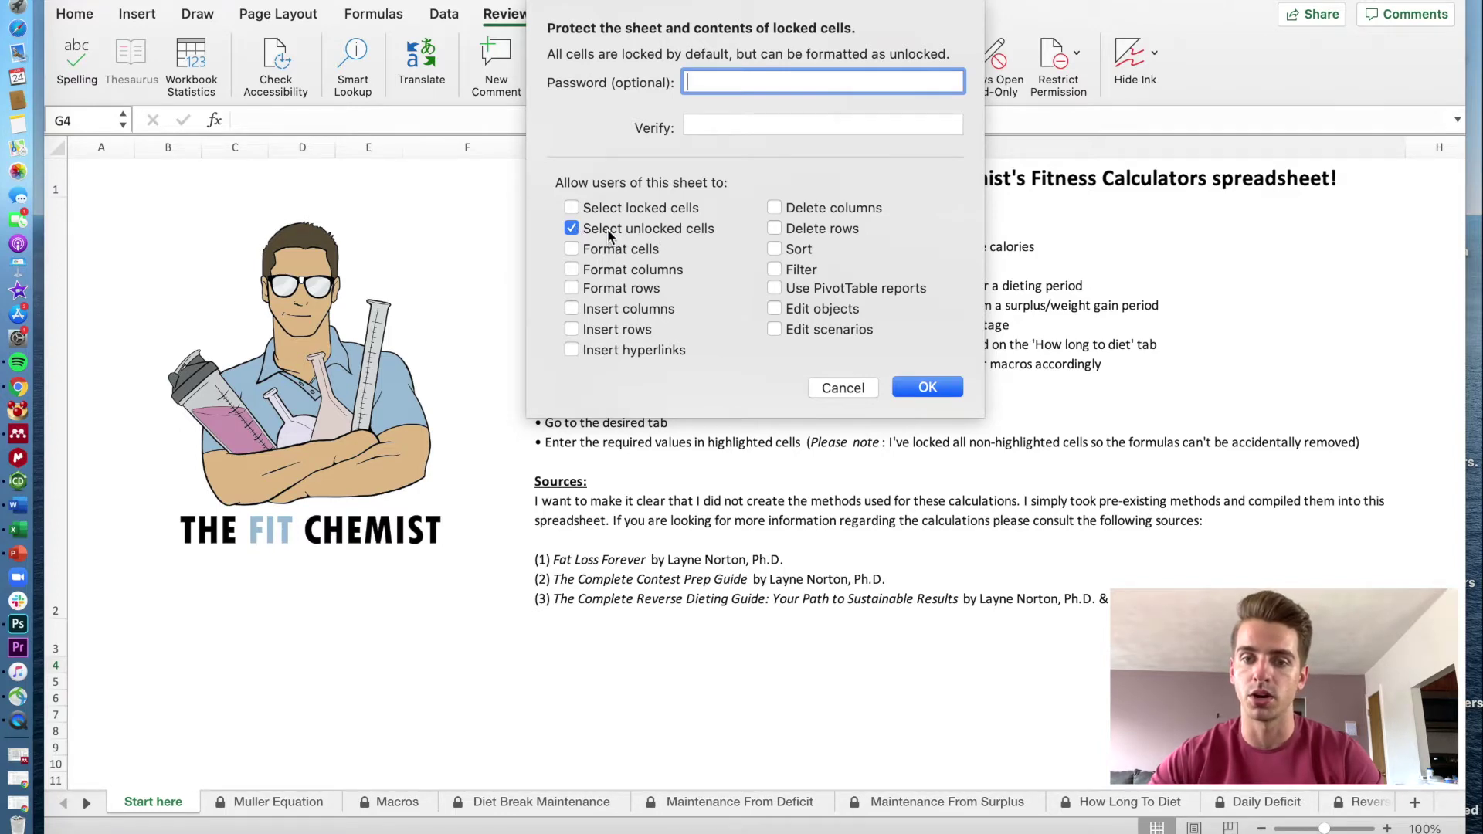
left_click(948, 387)
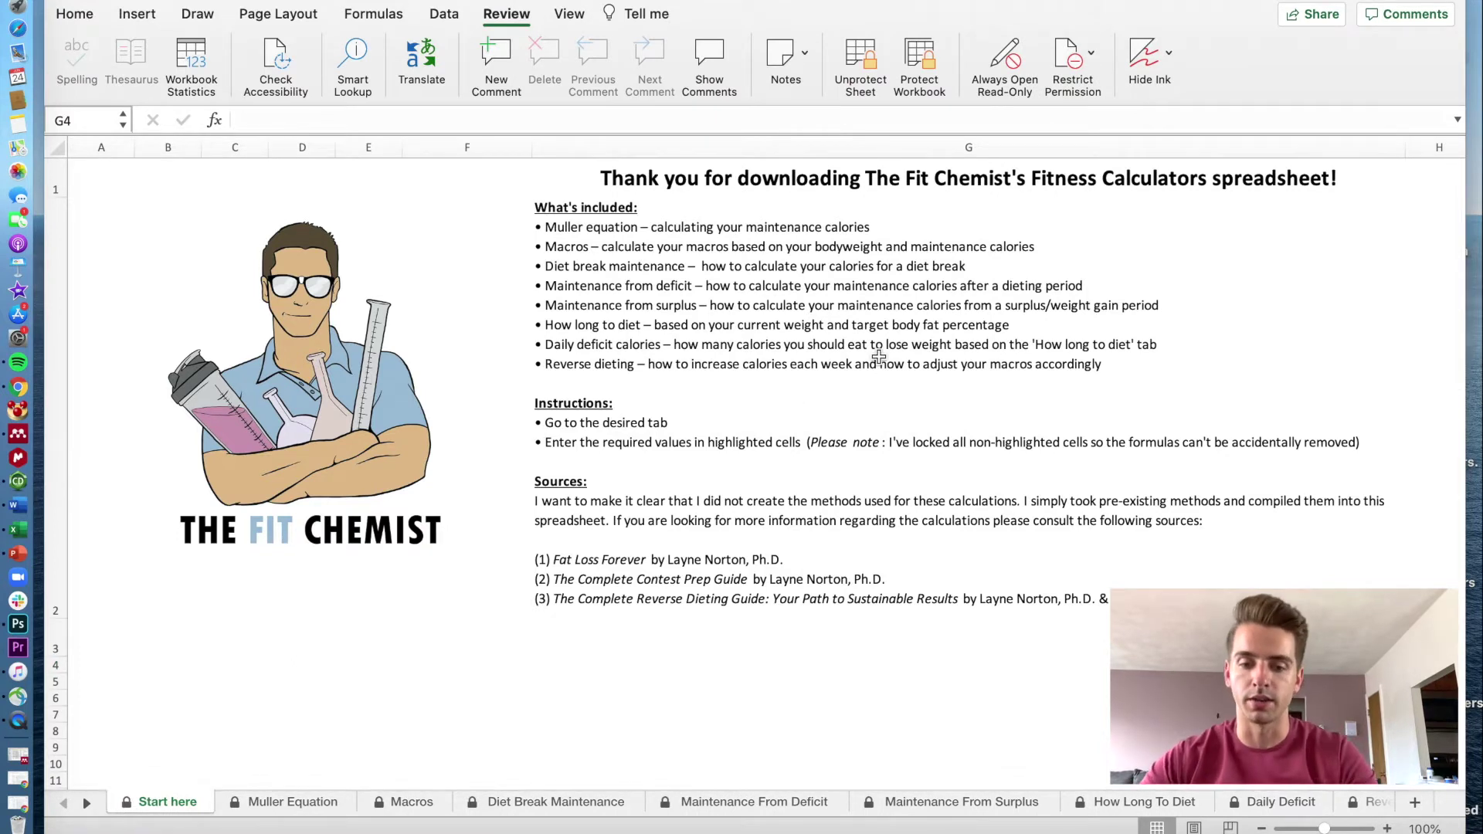
- On Muller Equation, enter weight 166 lbs in C3, 14% body fat in C5 and age 25 in C8
left_click(286, 805)
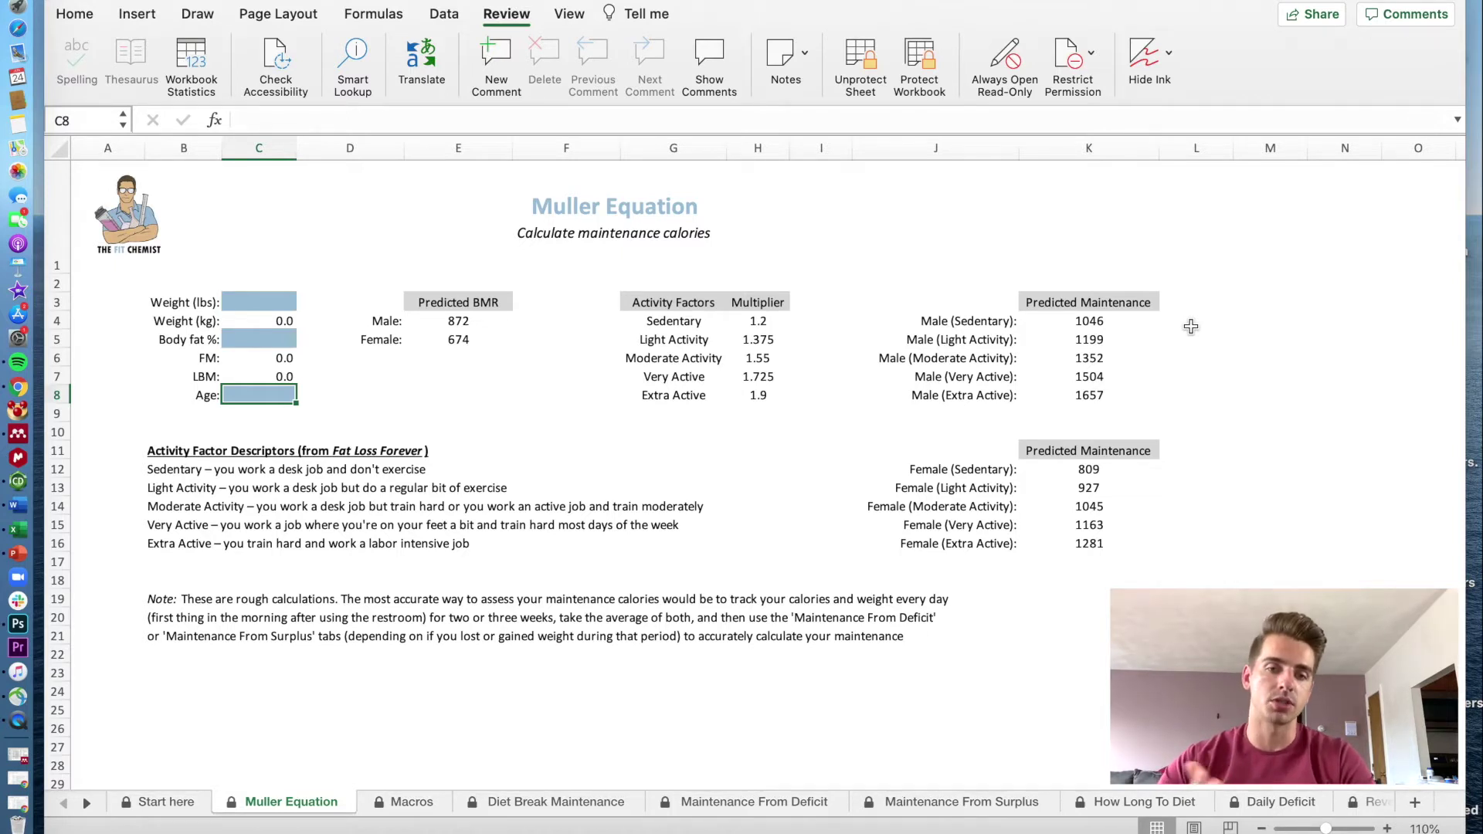
left_click(270, 339)
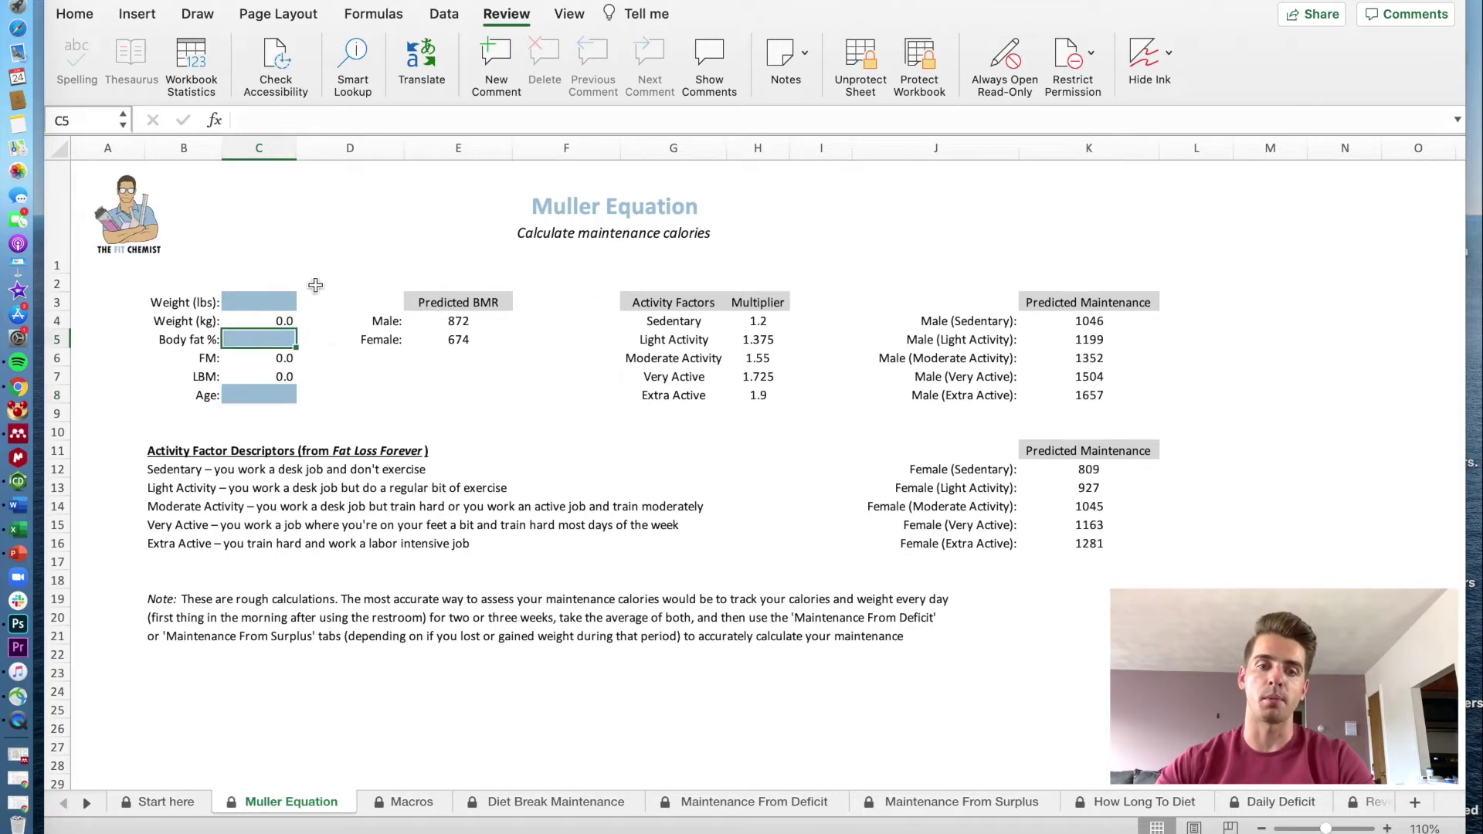
left_click(277, 303)
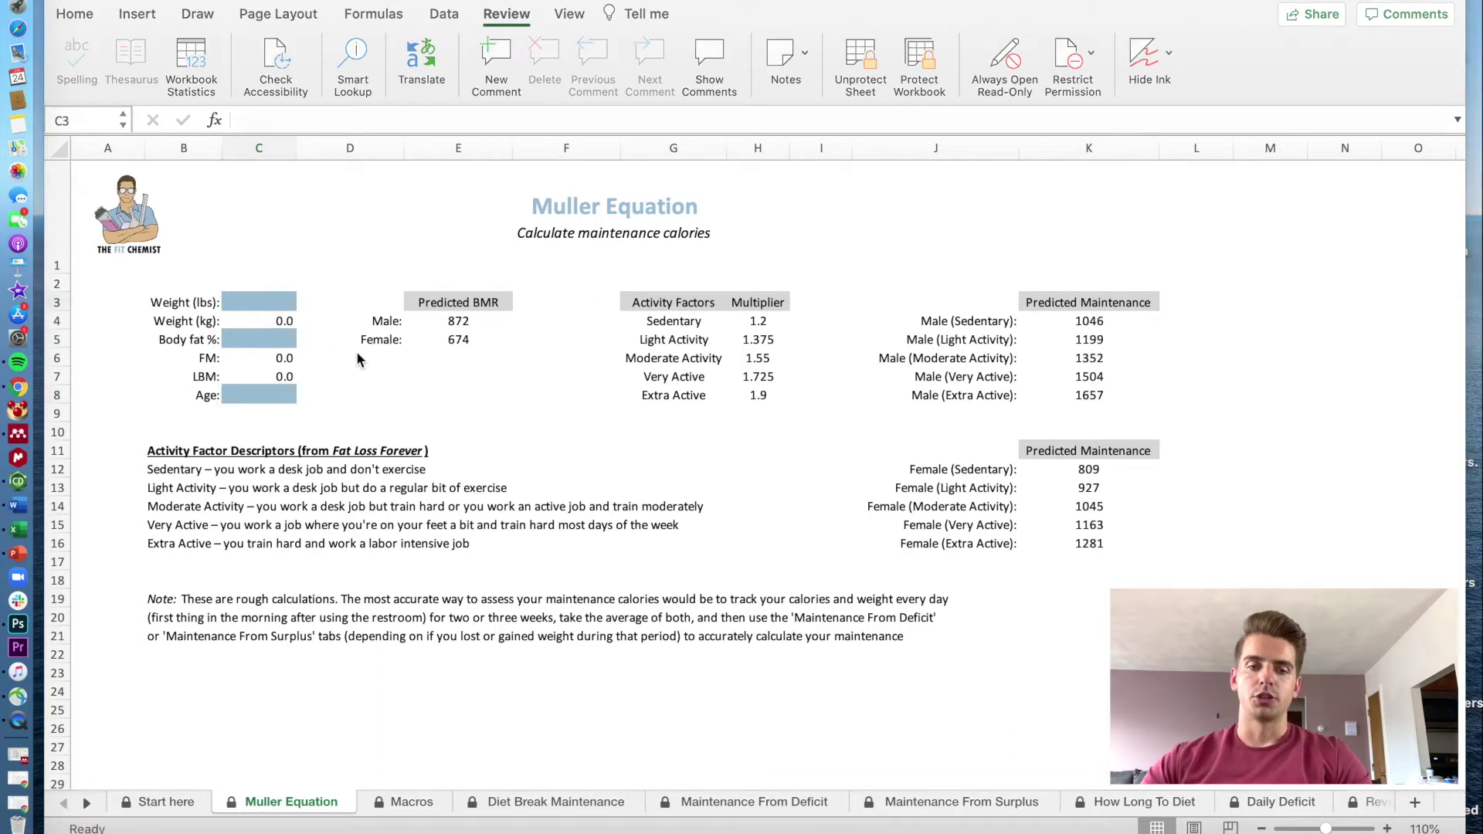
left_click(263, 307)
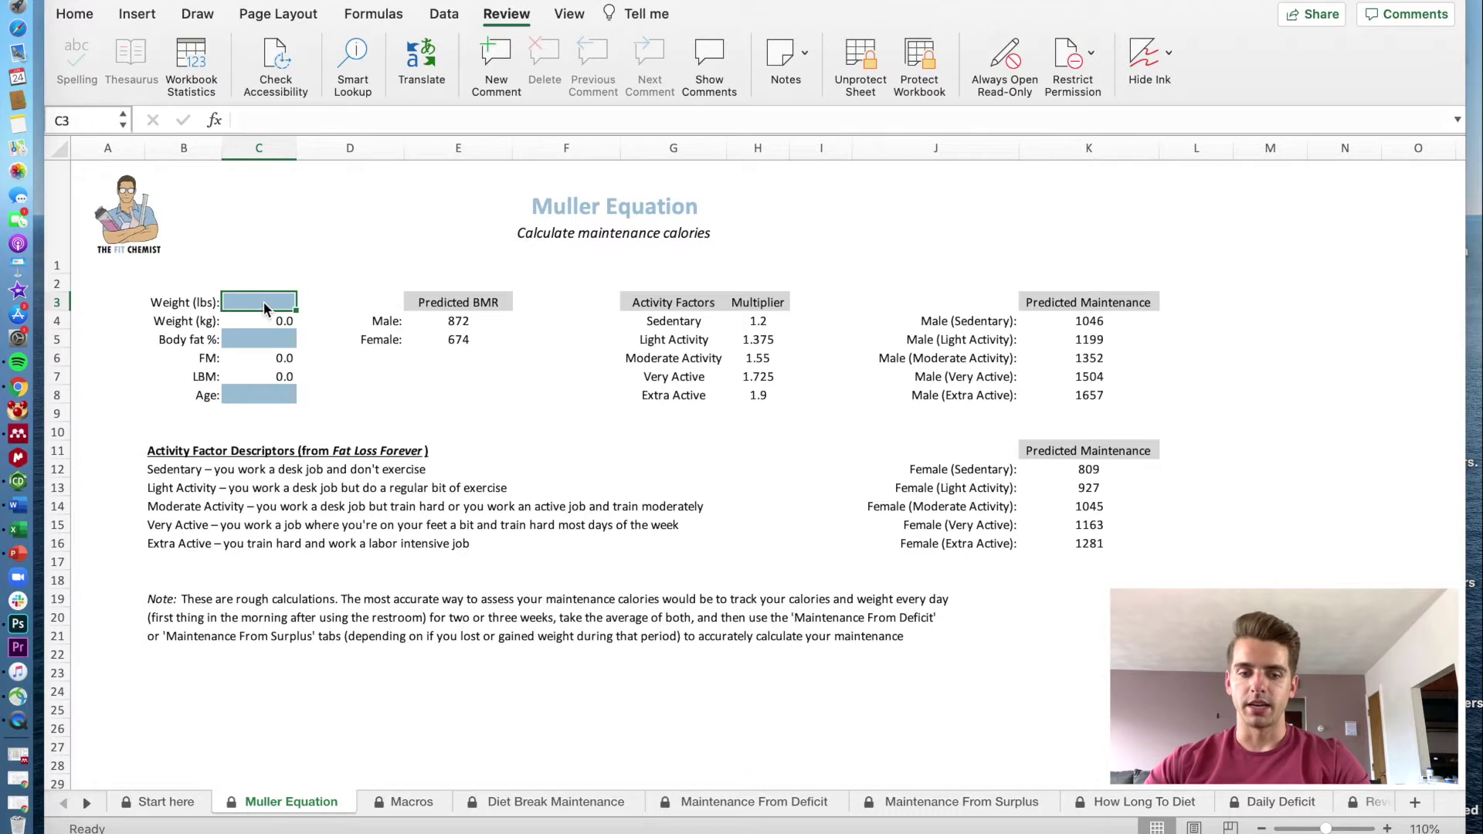
type("166")
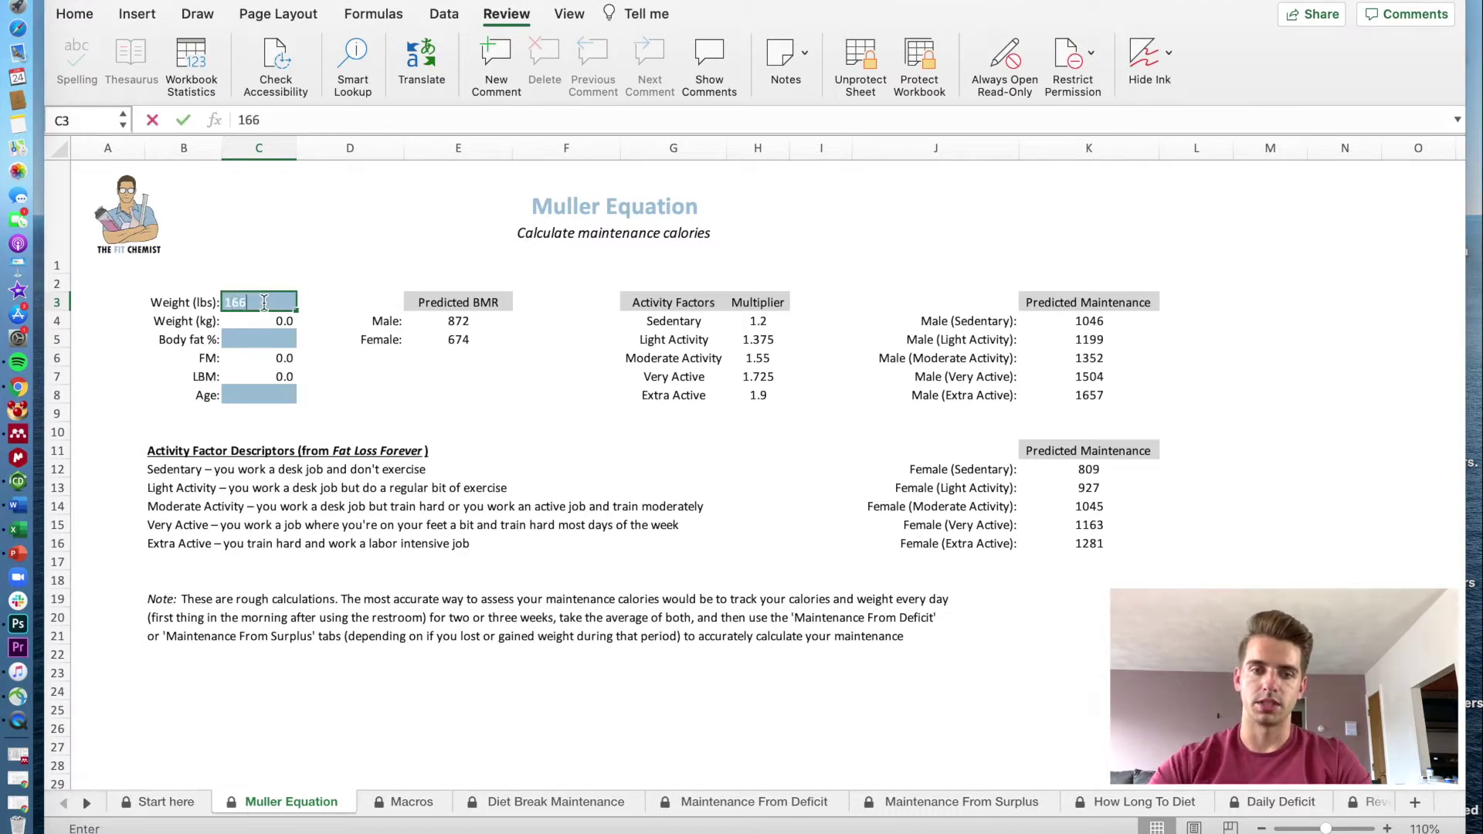
left_click(261, 341)
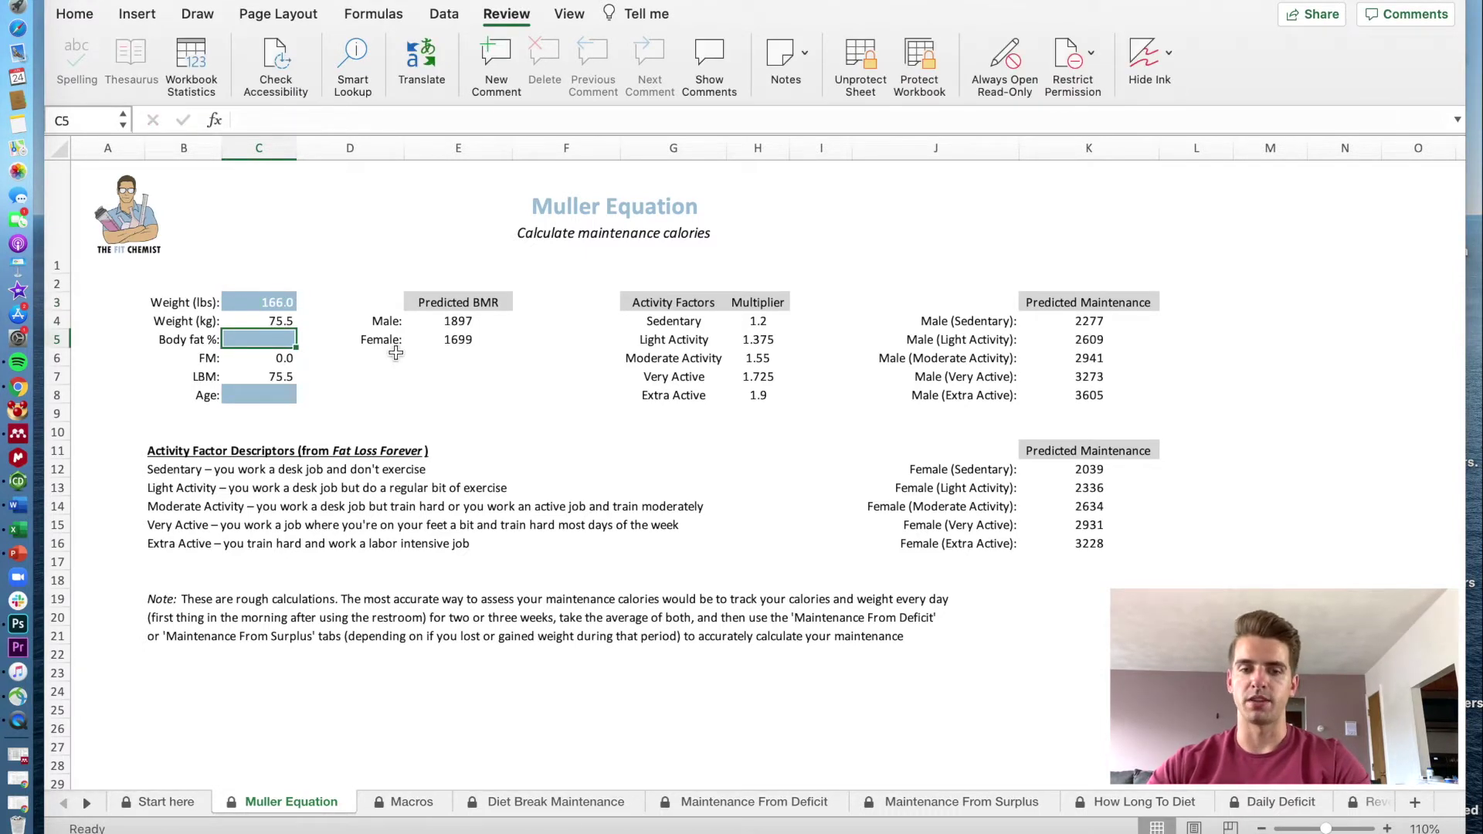
type("14")
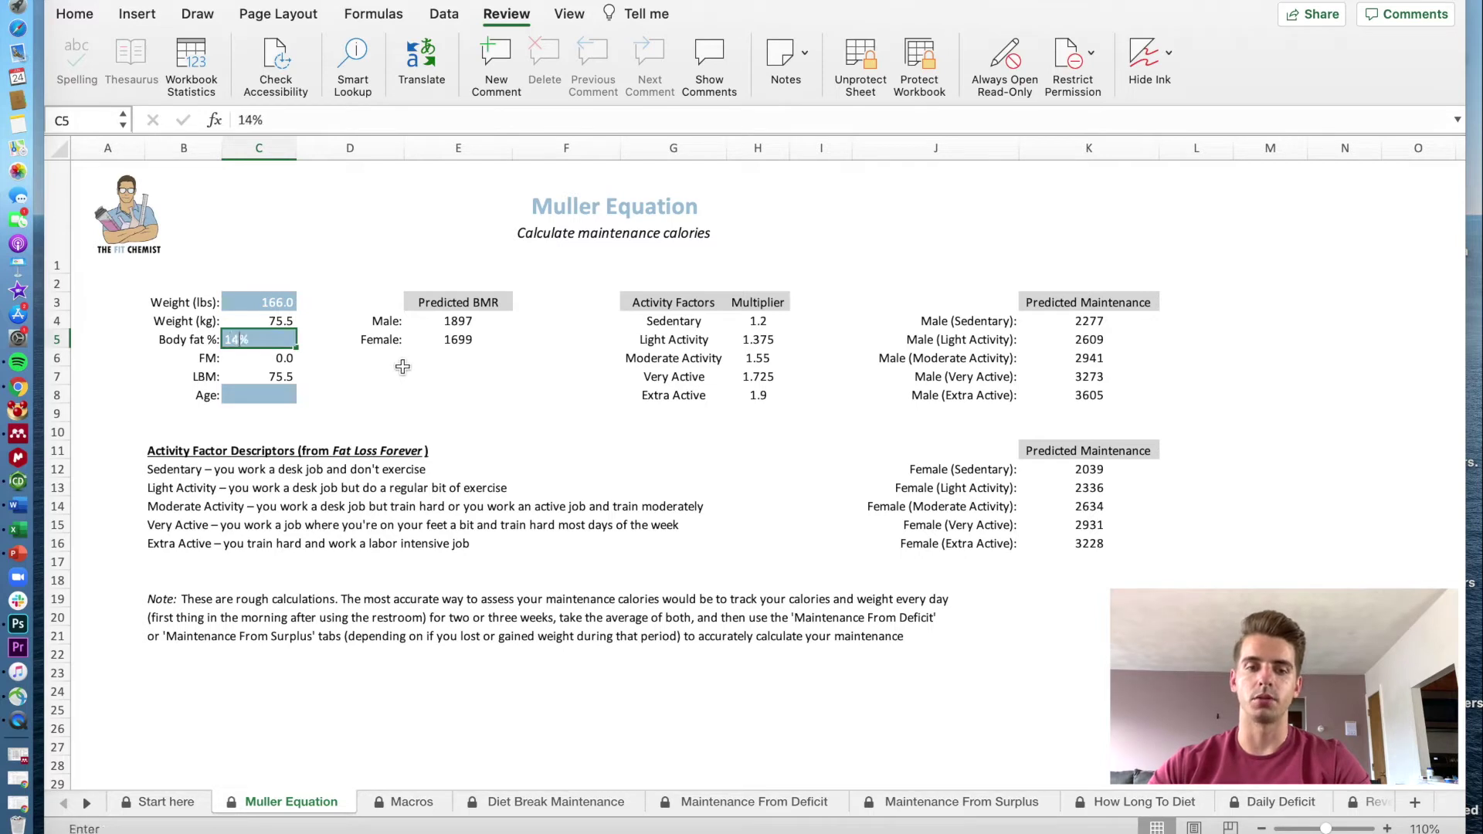
left_click(290, 395)
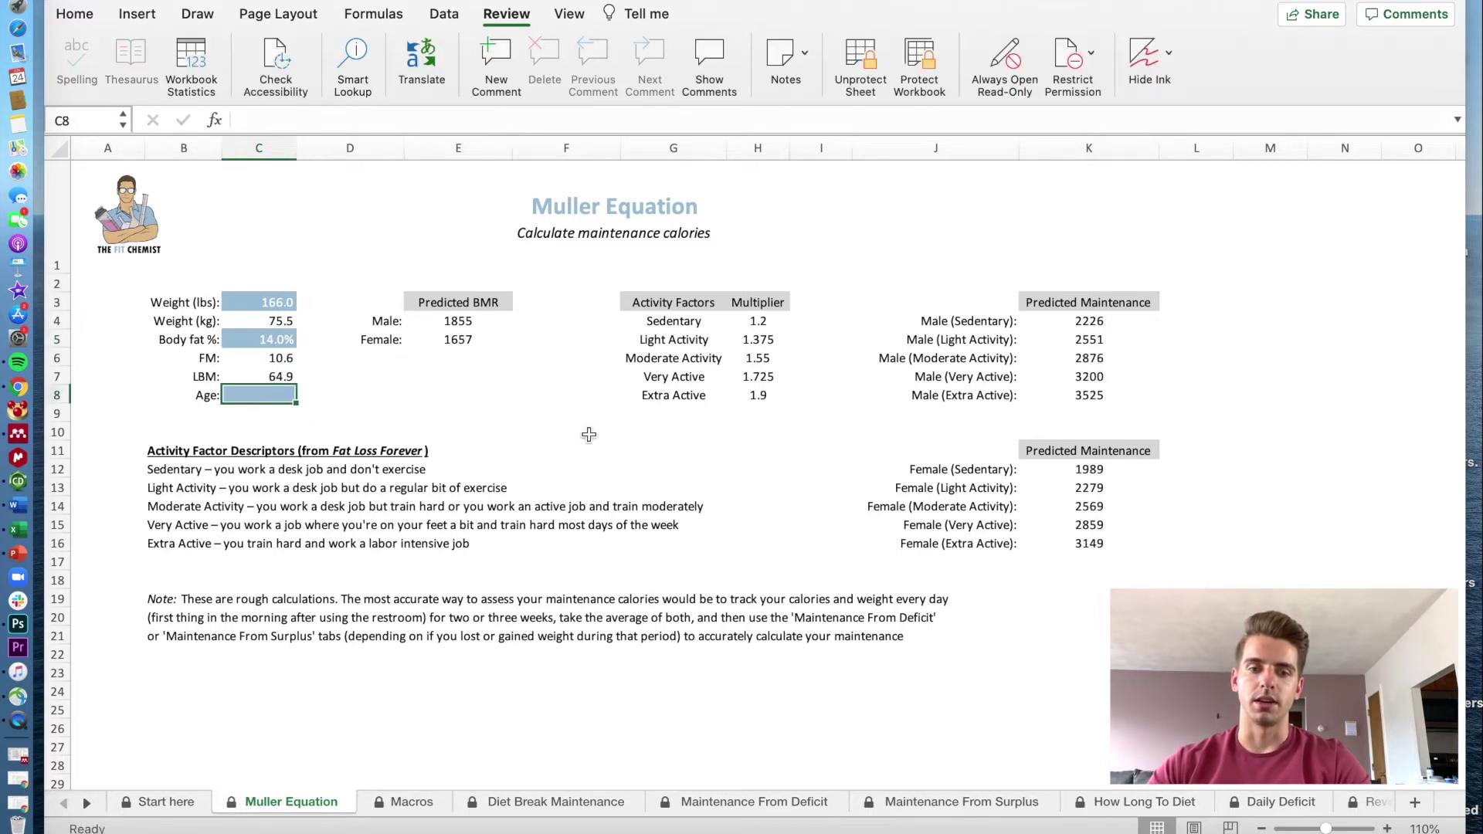
type("25")
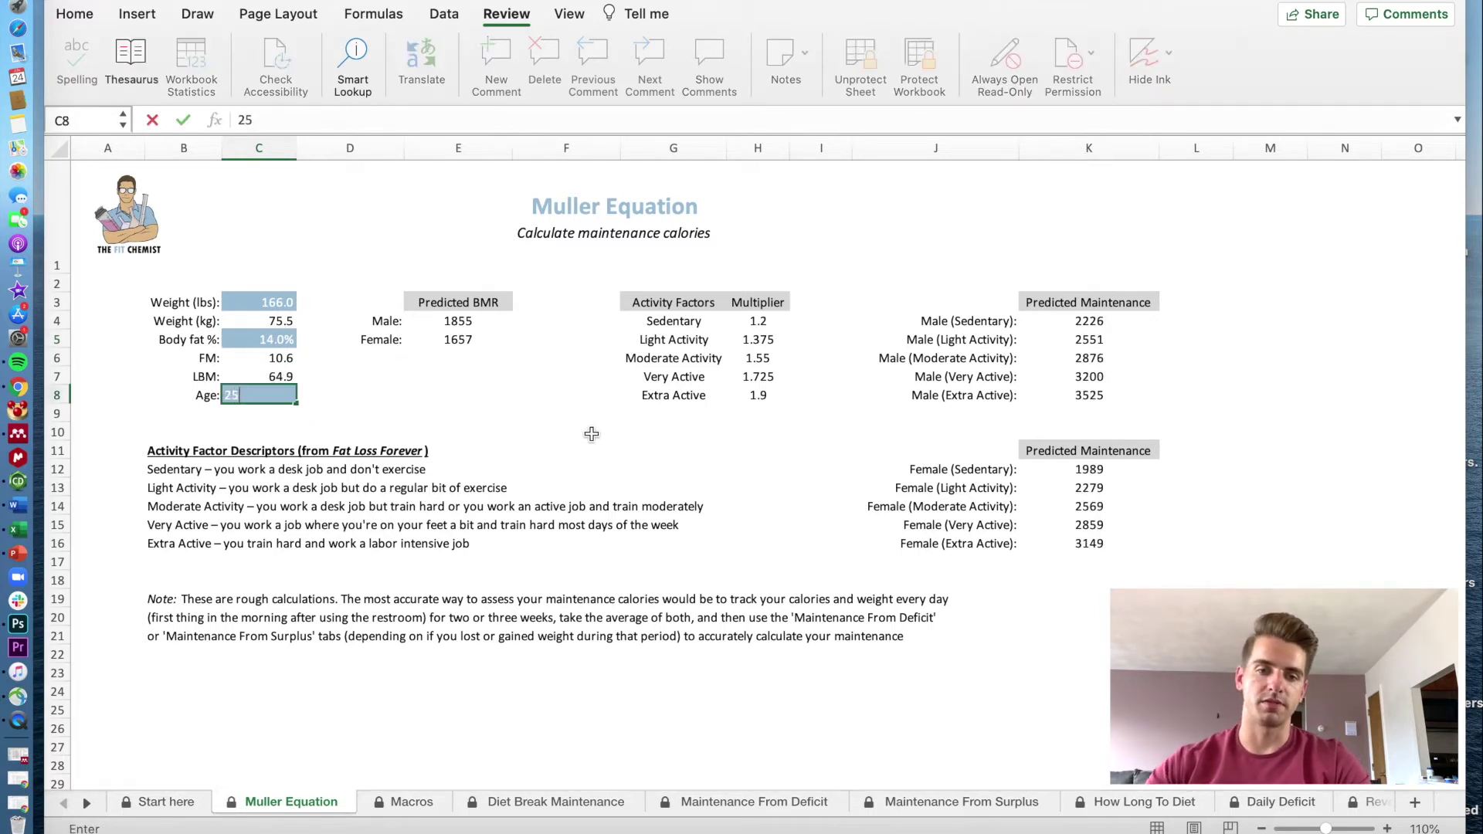
left_click(252, 334)
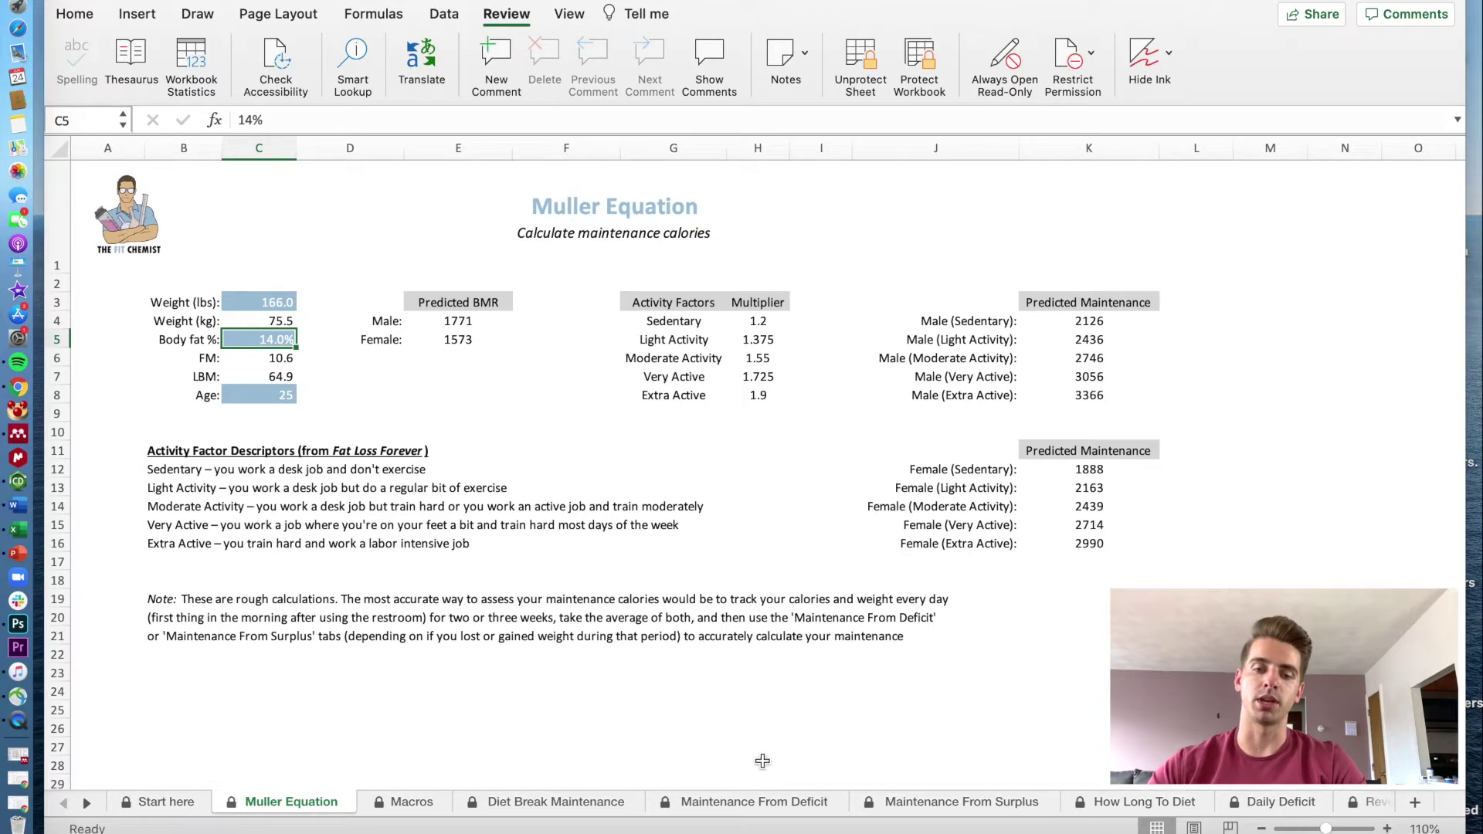
left_click(555, 804)
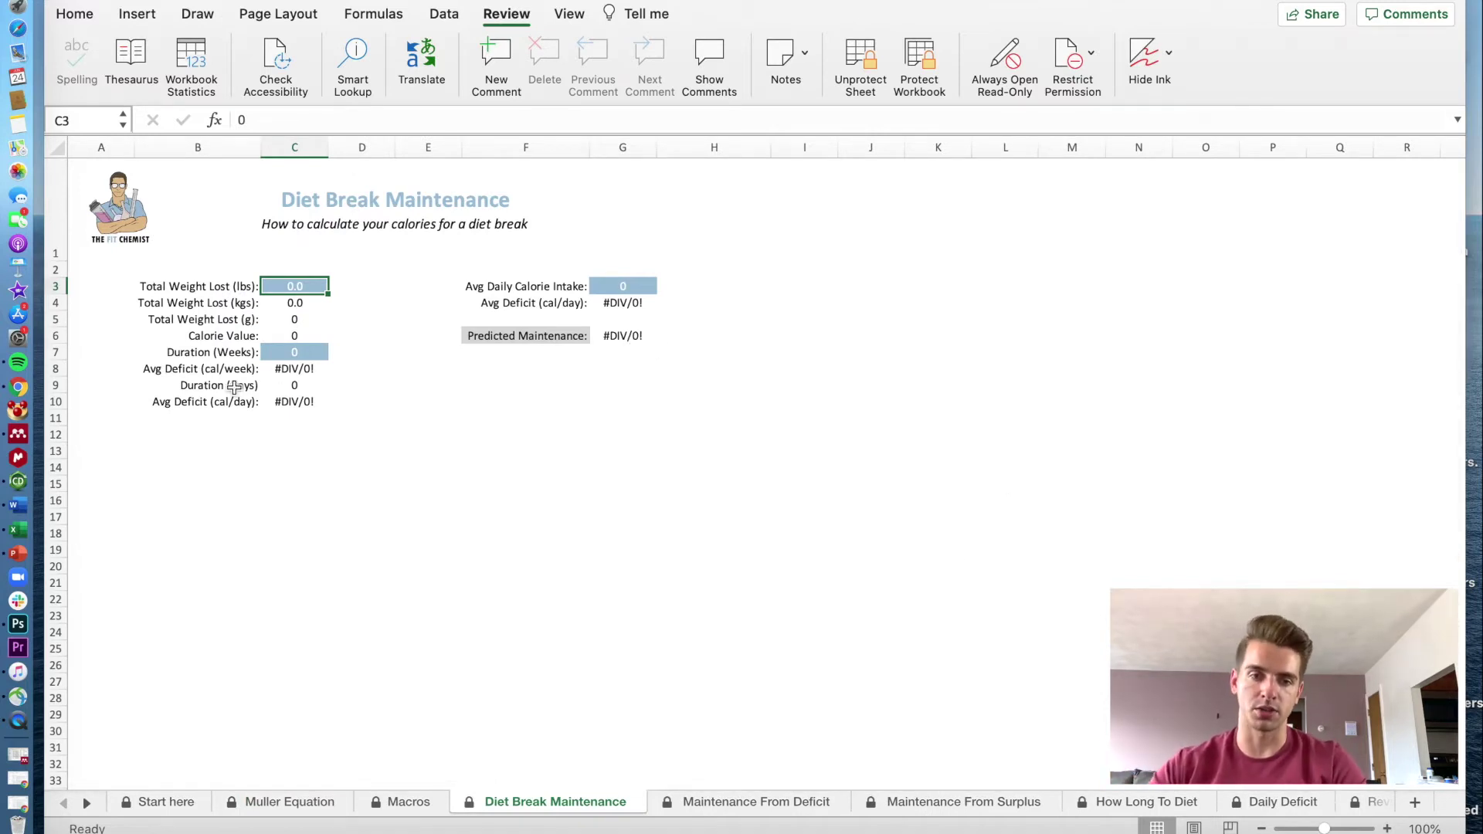
- Enter 3 weeks in C7, 4 lbs lost in C3 and 3100 daily calories in G3
left_click(324, 349)
type("3")
left_click(322, 286)
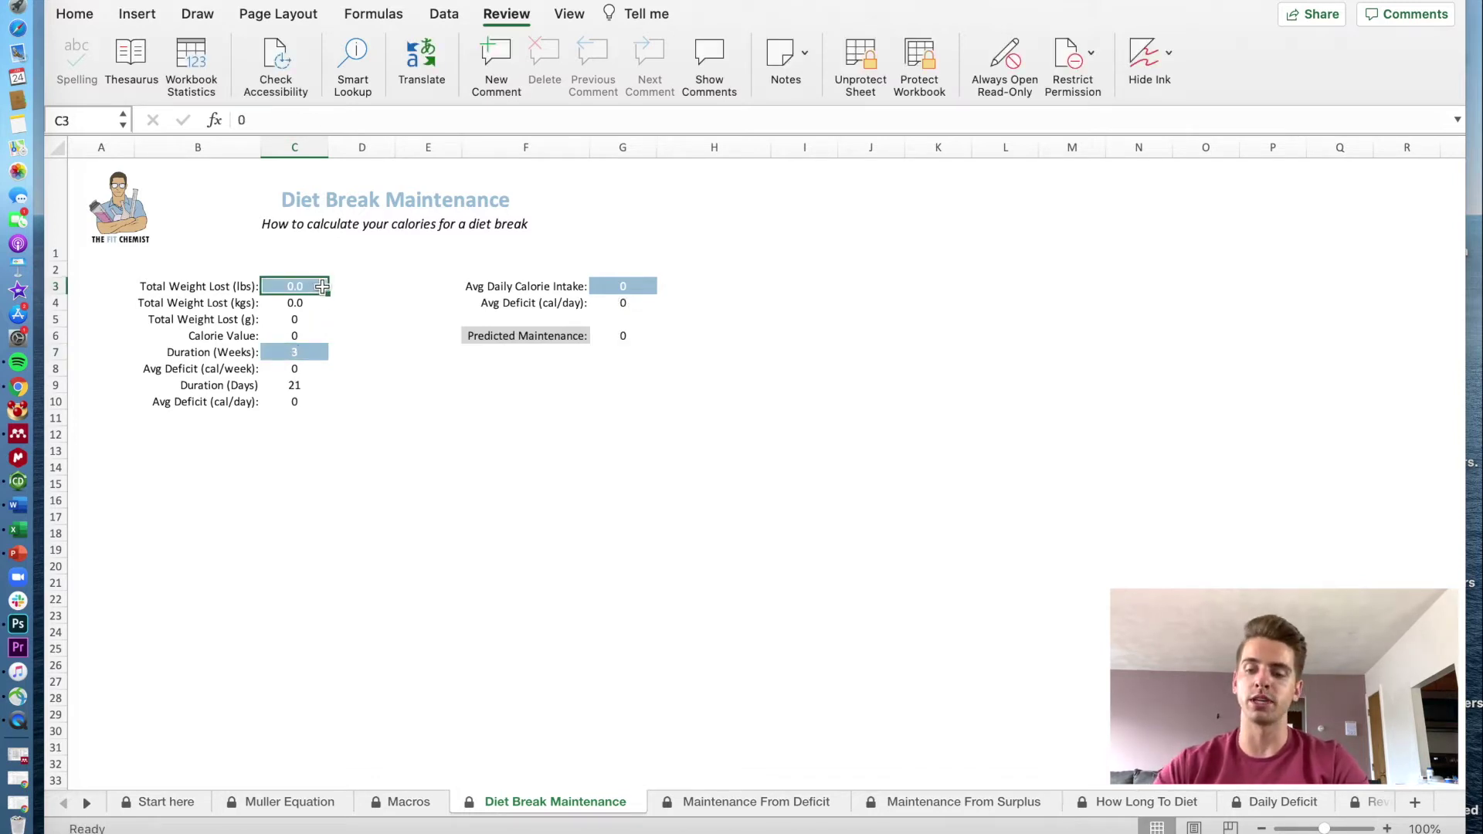
type("4")
key("Return")
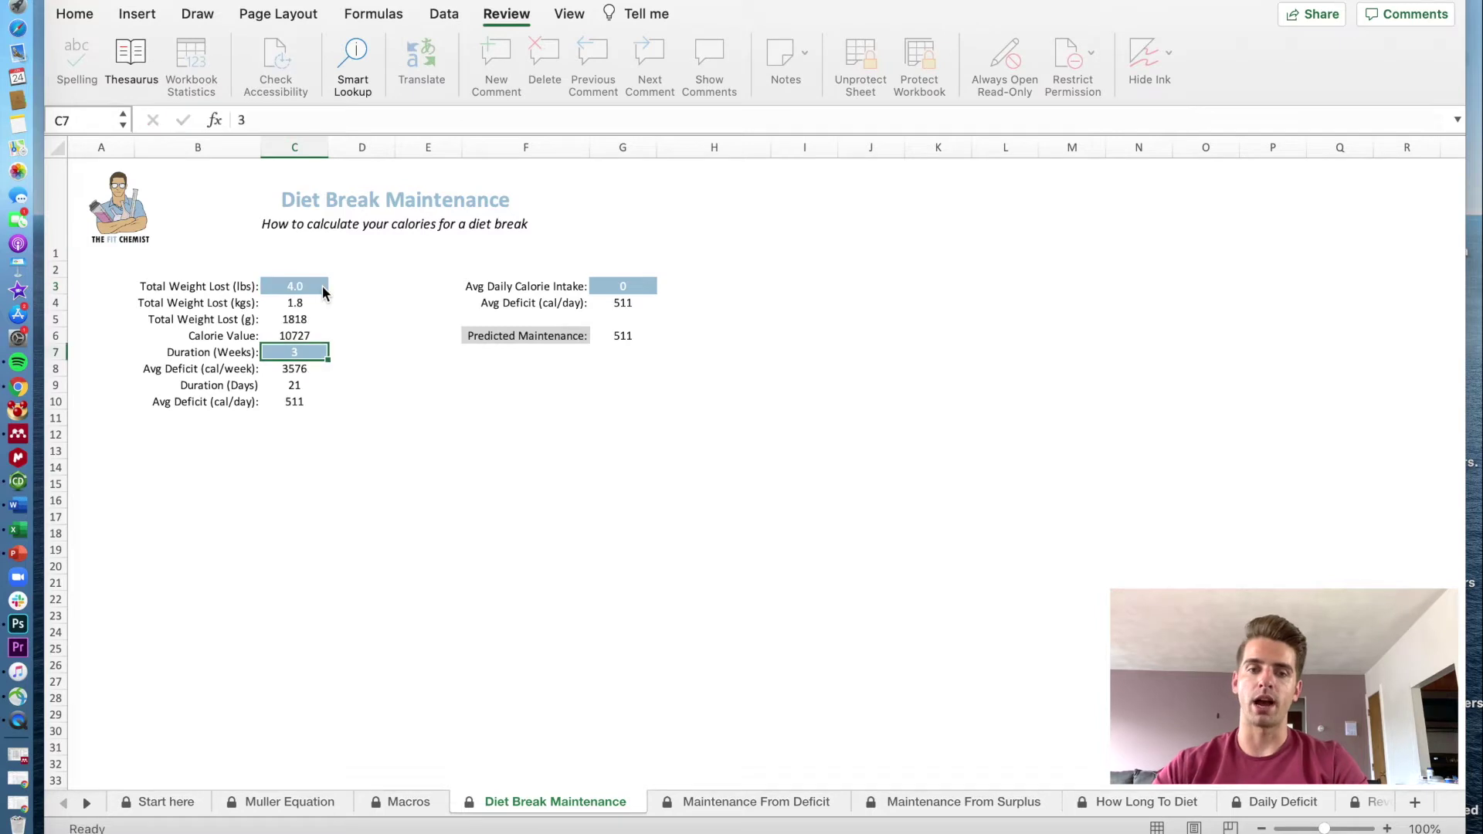
left_click(643, 288)
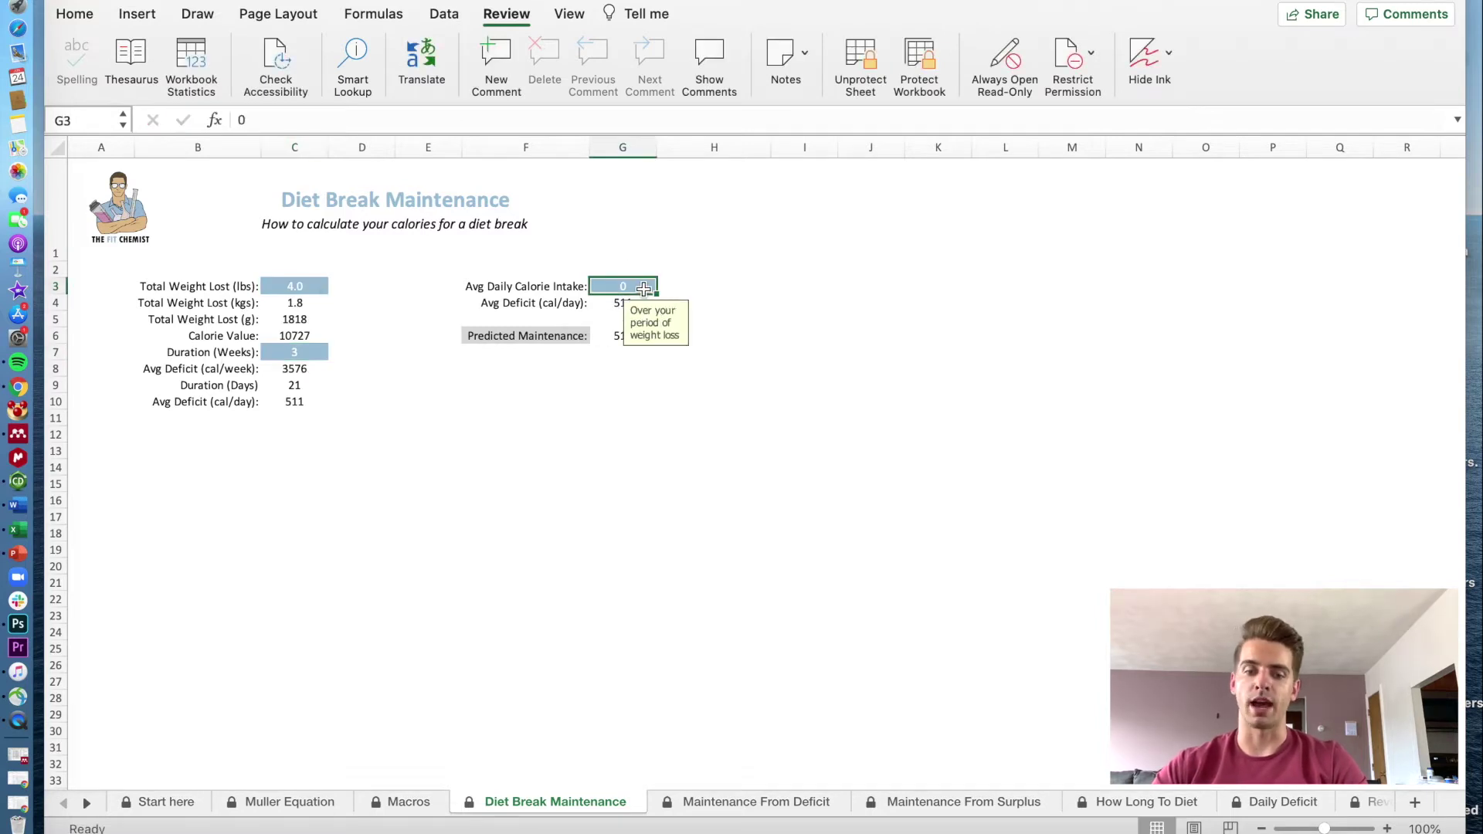
type("3100")
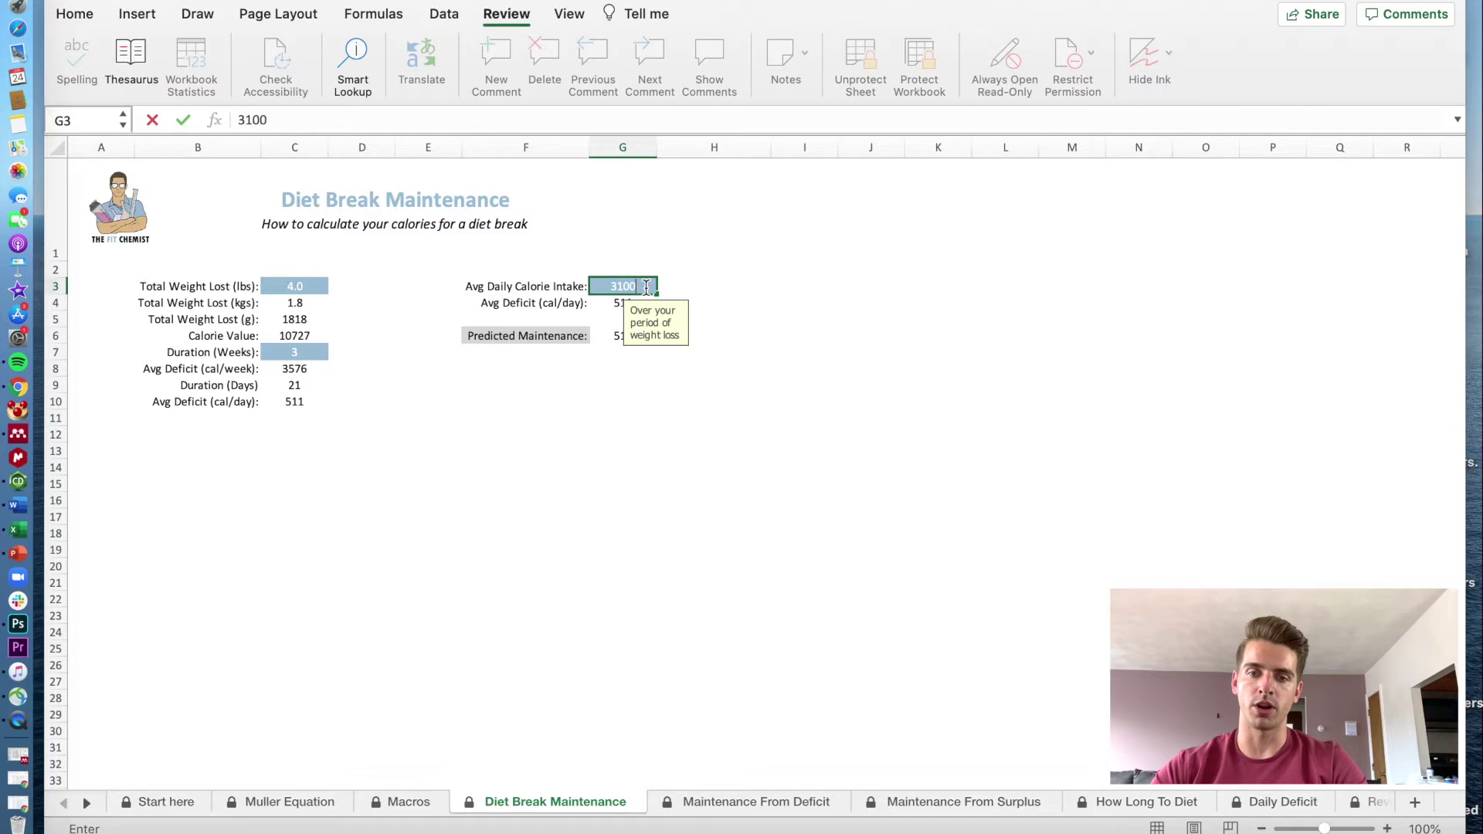
key("Return")
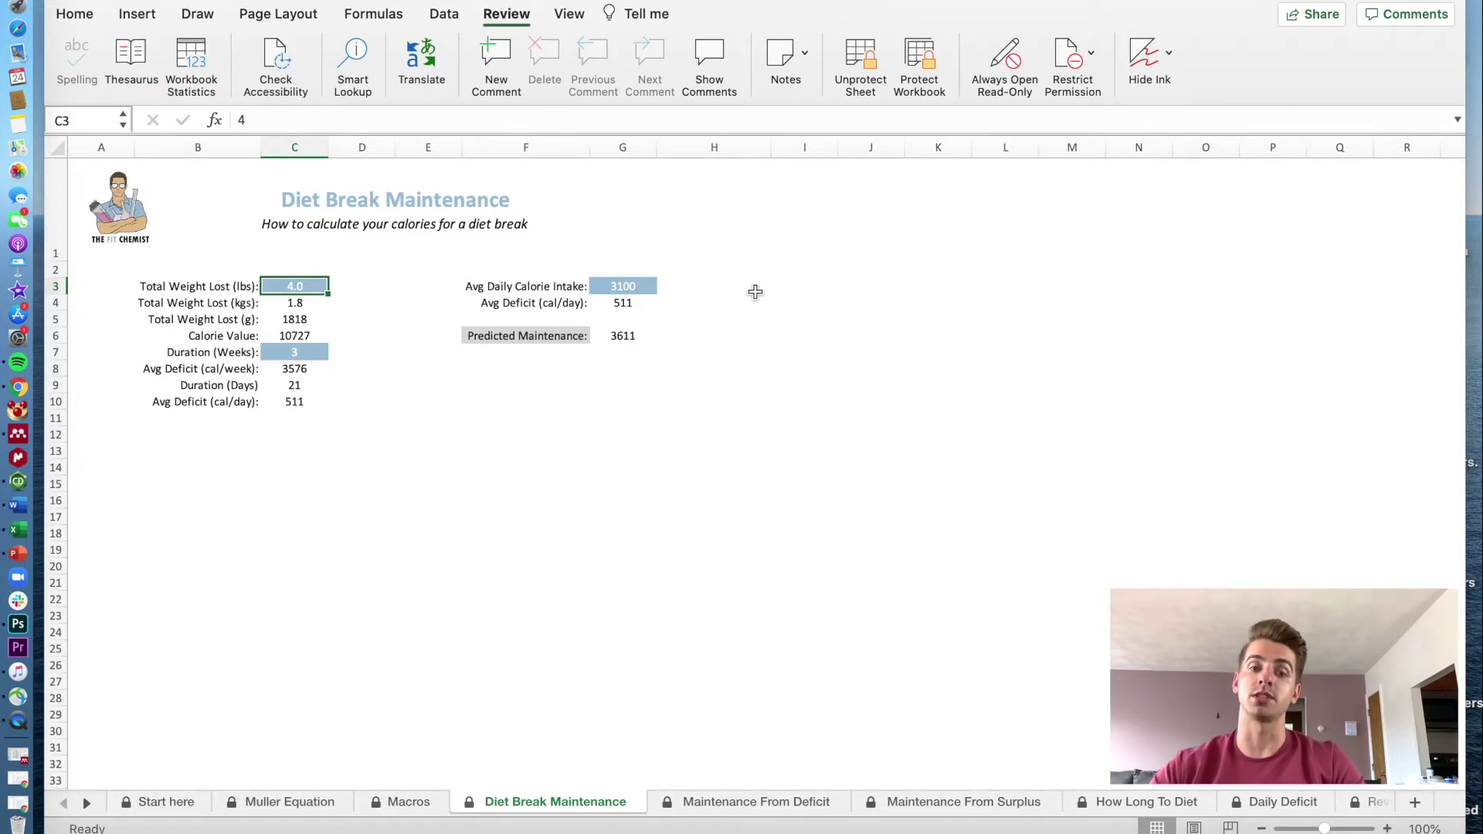
- On Maintenance From Deficit, enter 4 lbs lost, 21 days and 3100 daily calories
left_click(742, 803)
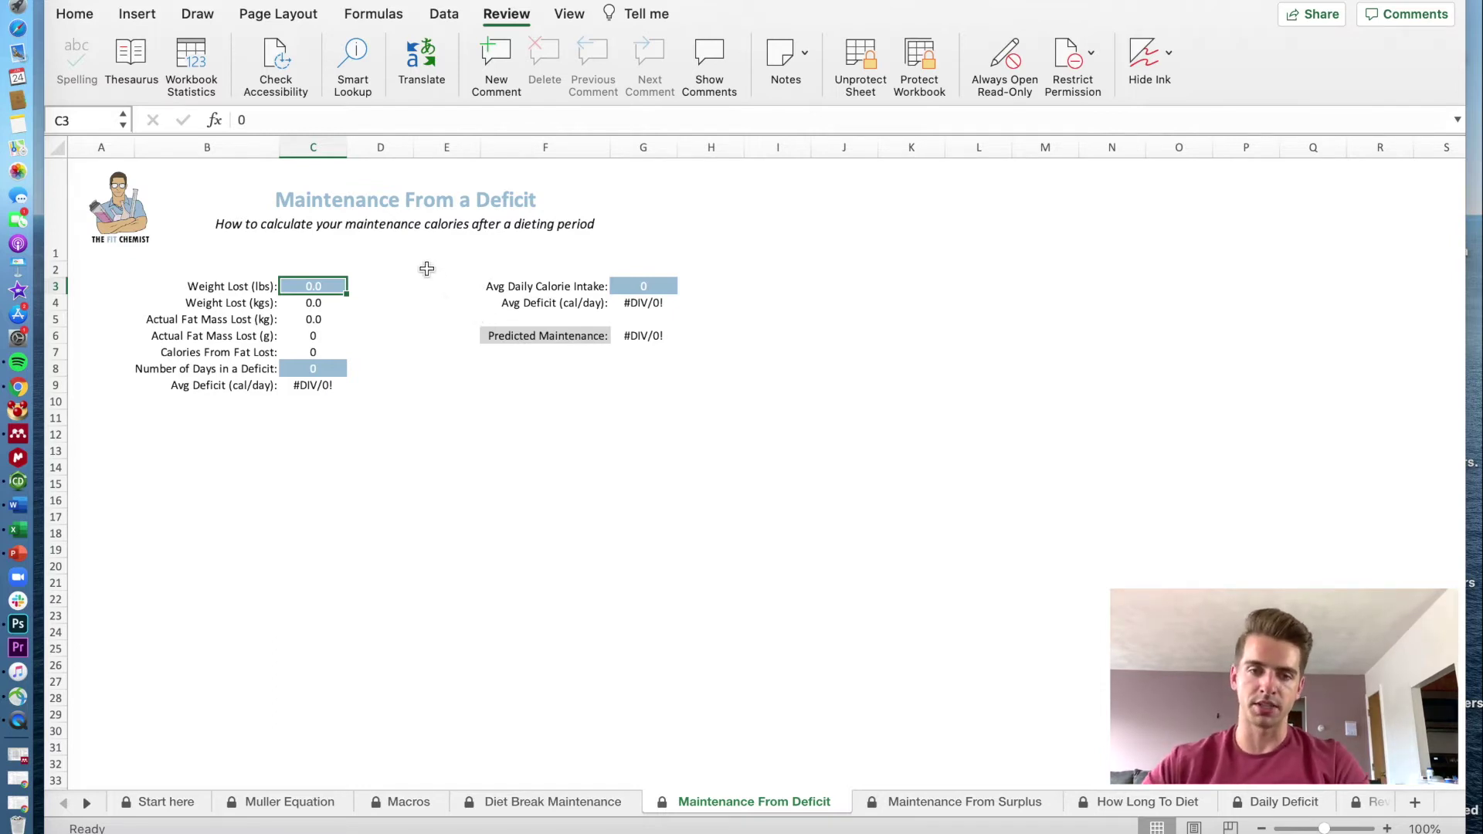
type("4")
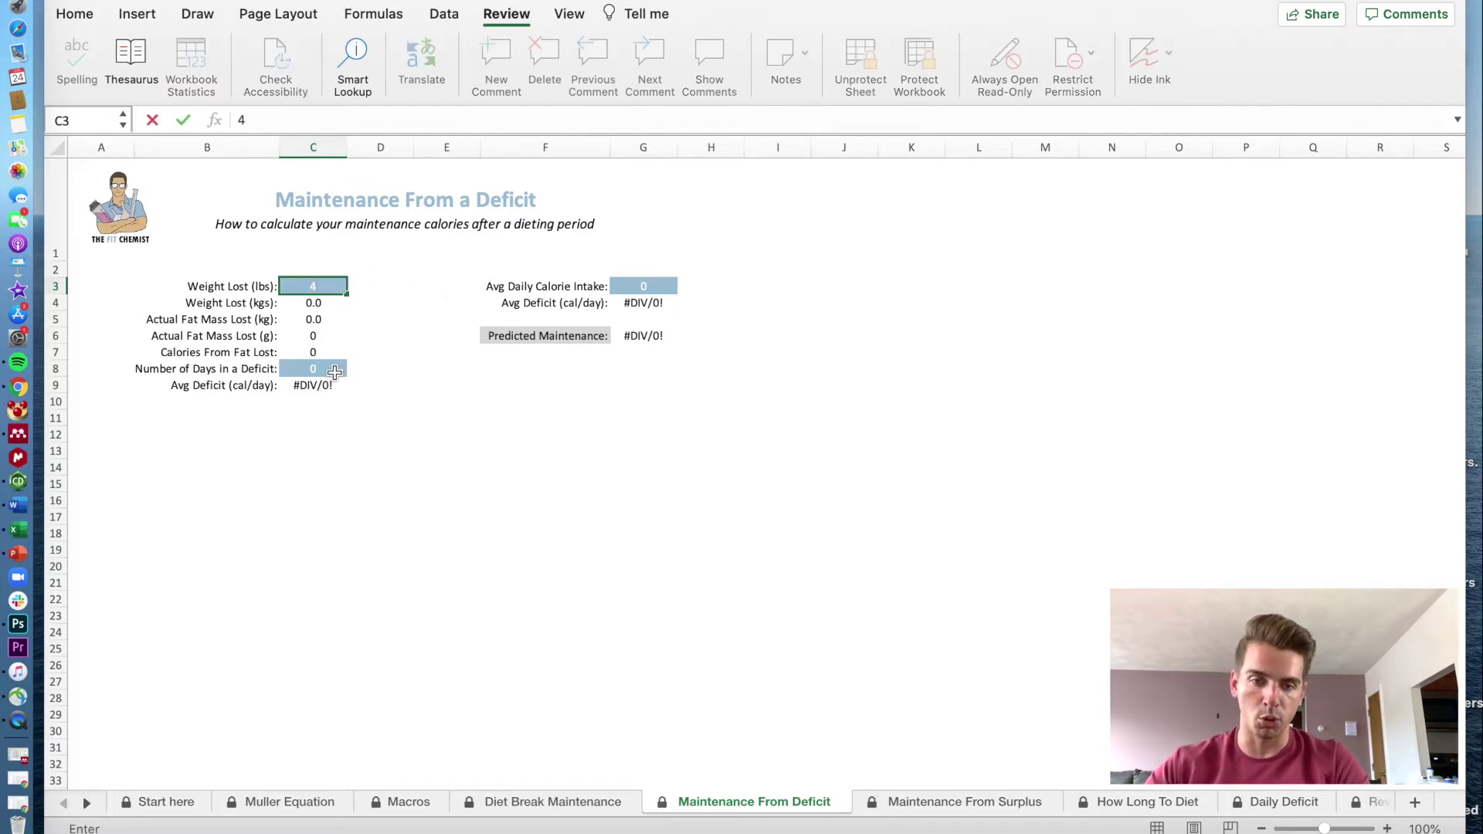
left_click(334, 367)
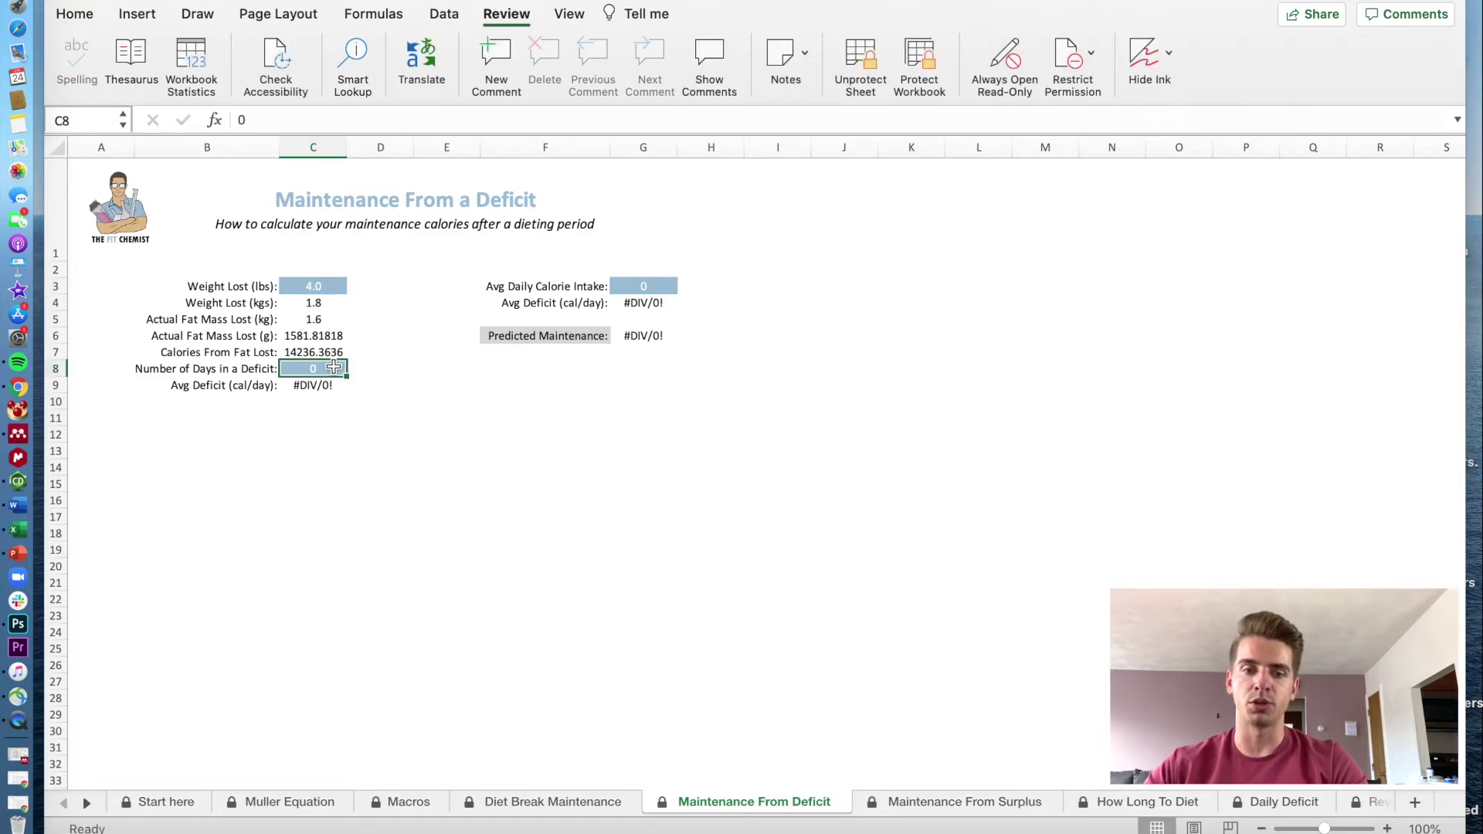
type("21")
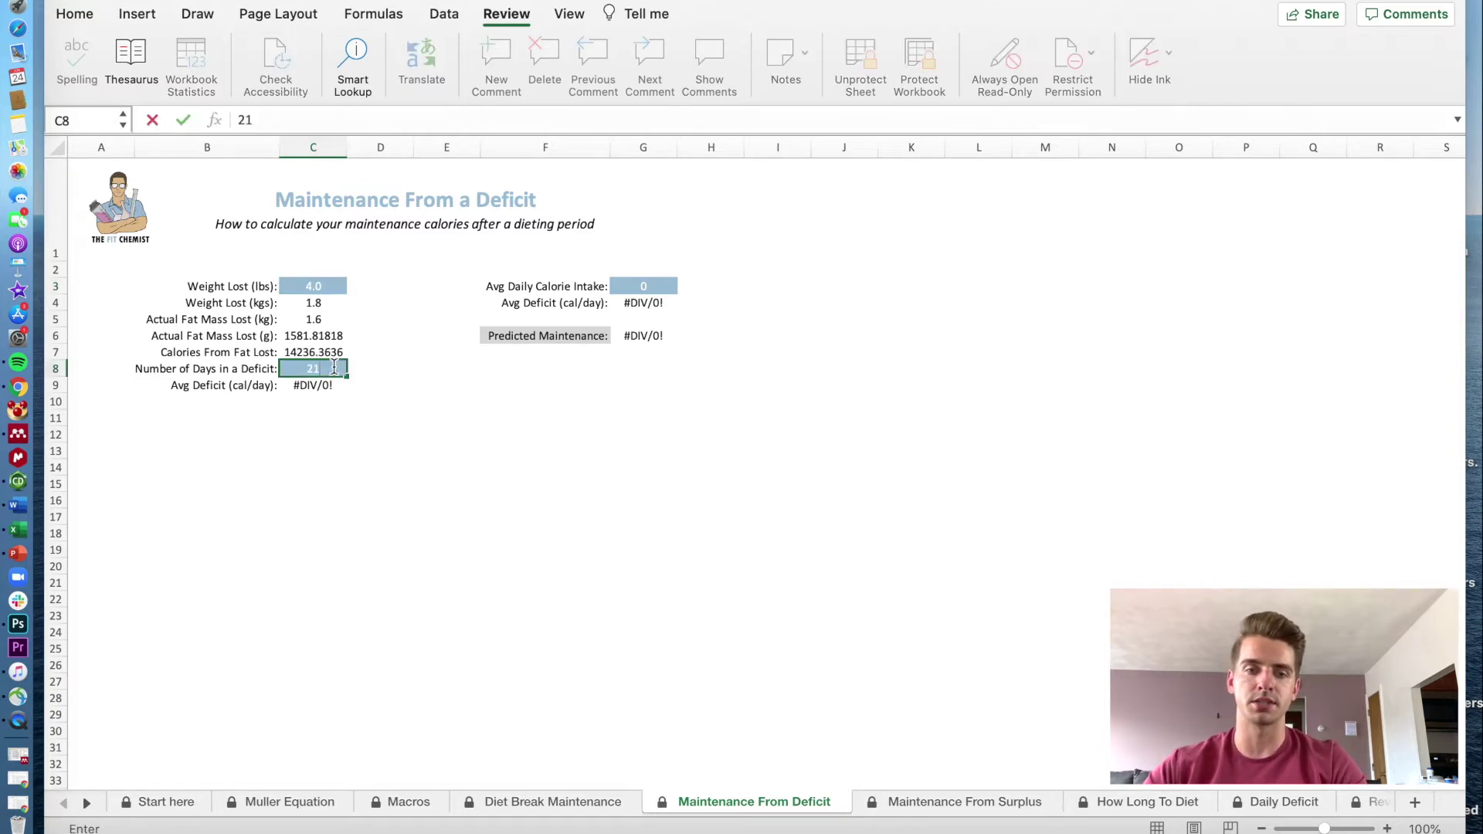
key("Return")
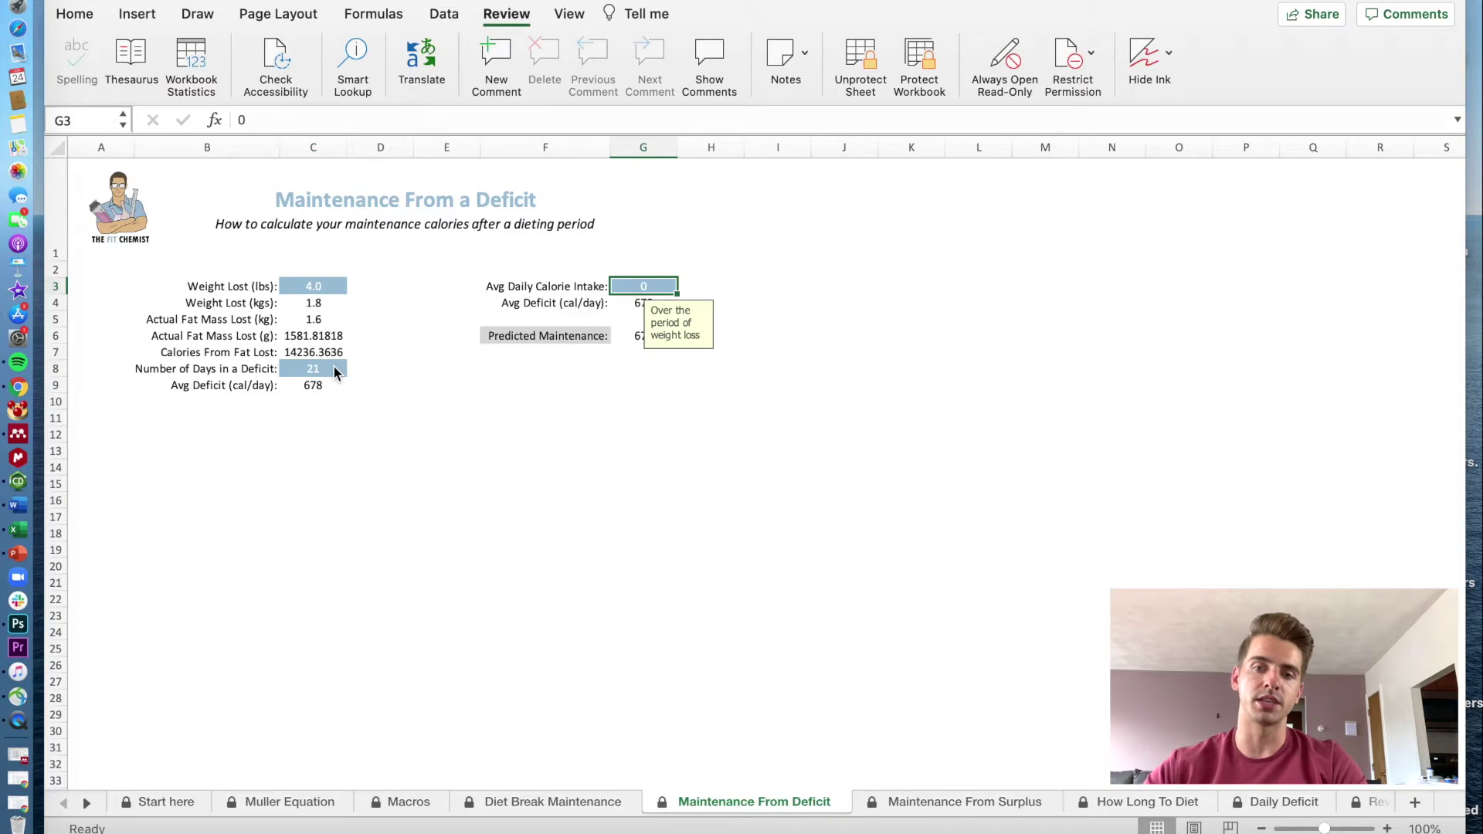
type("3")
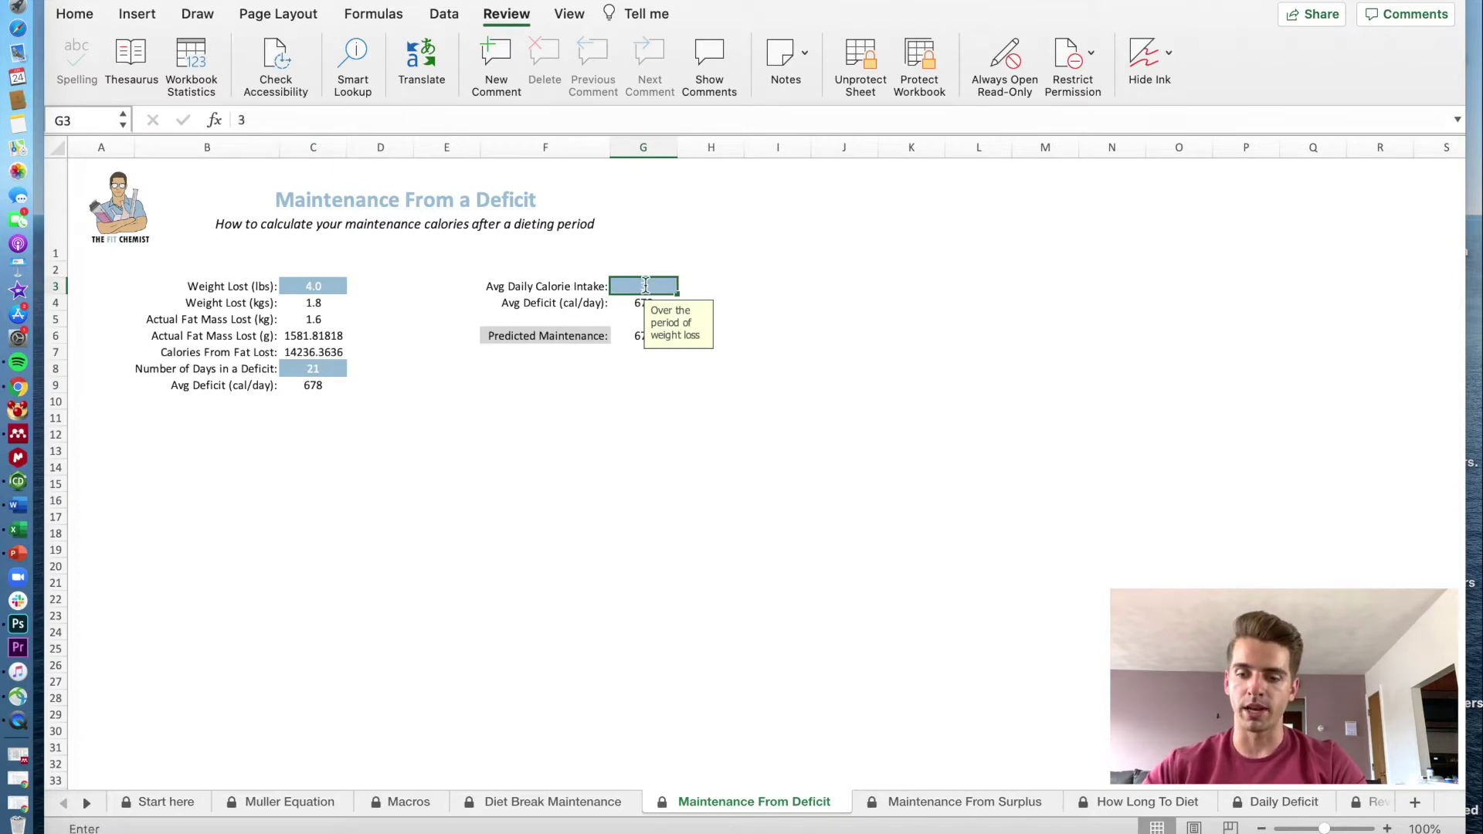
type("100")
key("Return")
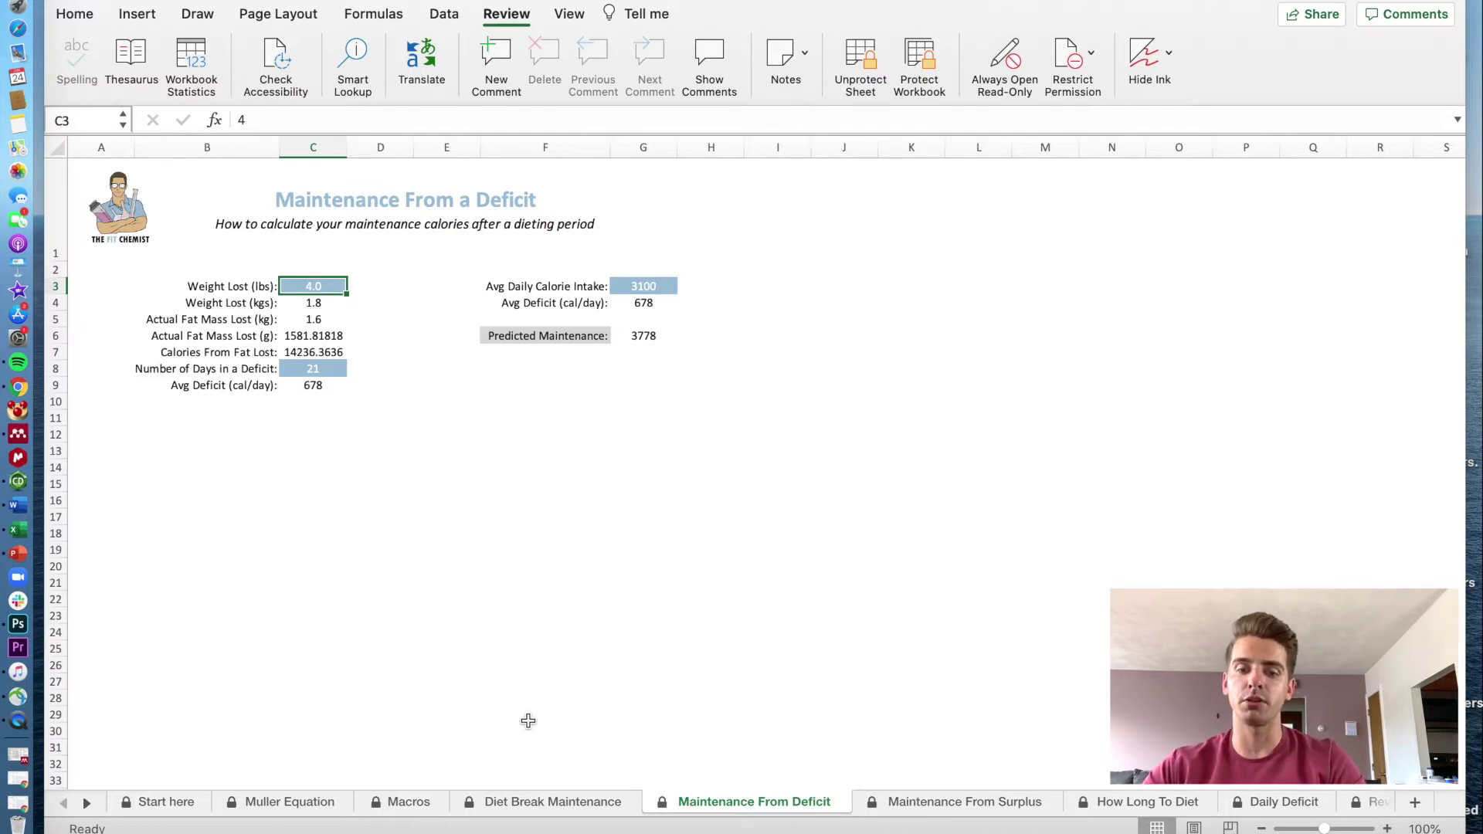
left_click(598, 804)
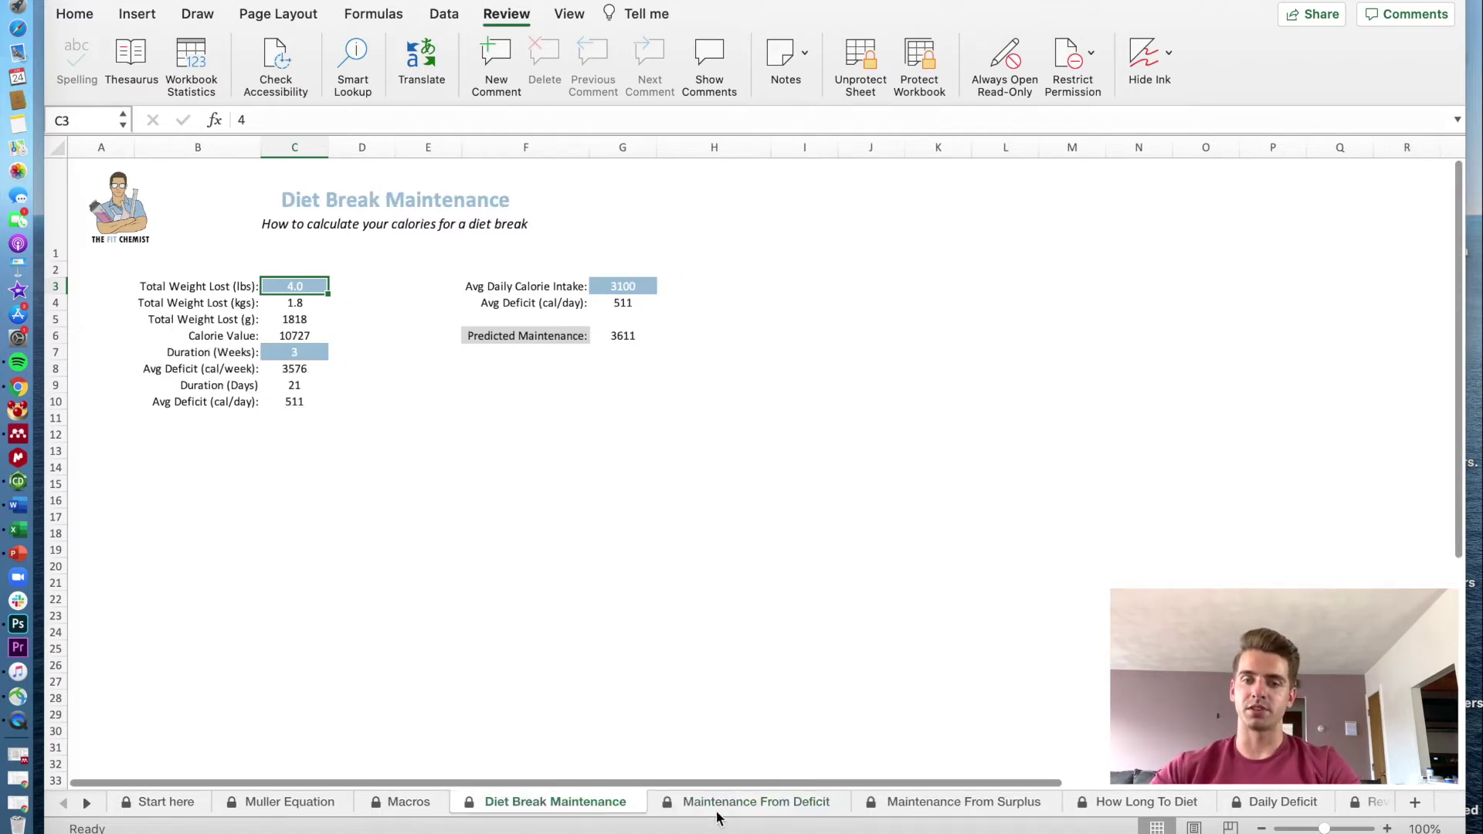
left_click(730, 805)
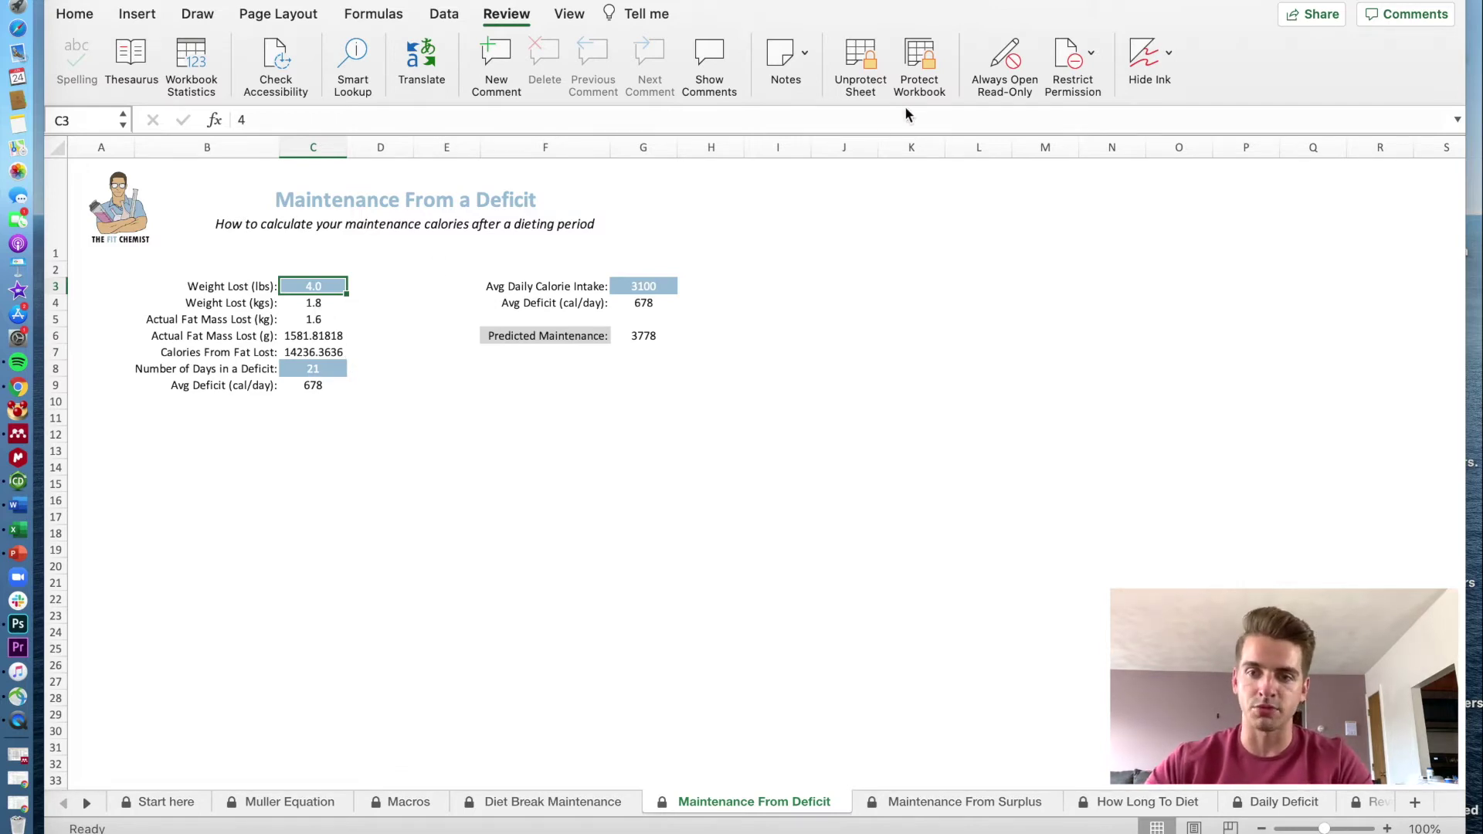
- Unprotect the sheet and format C6:C7 as Number with 0 decimal places
left_click(854, 67)
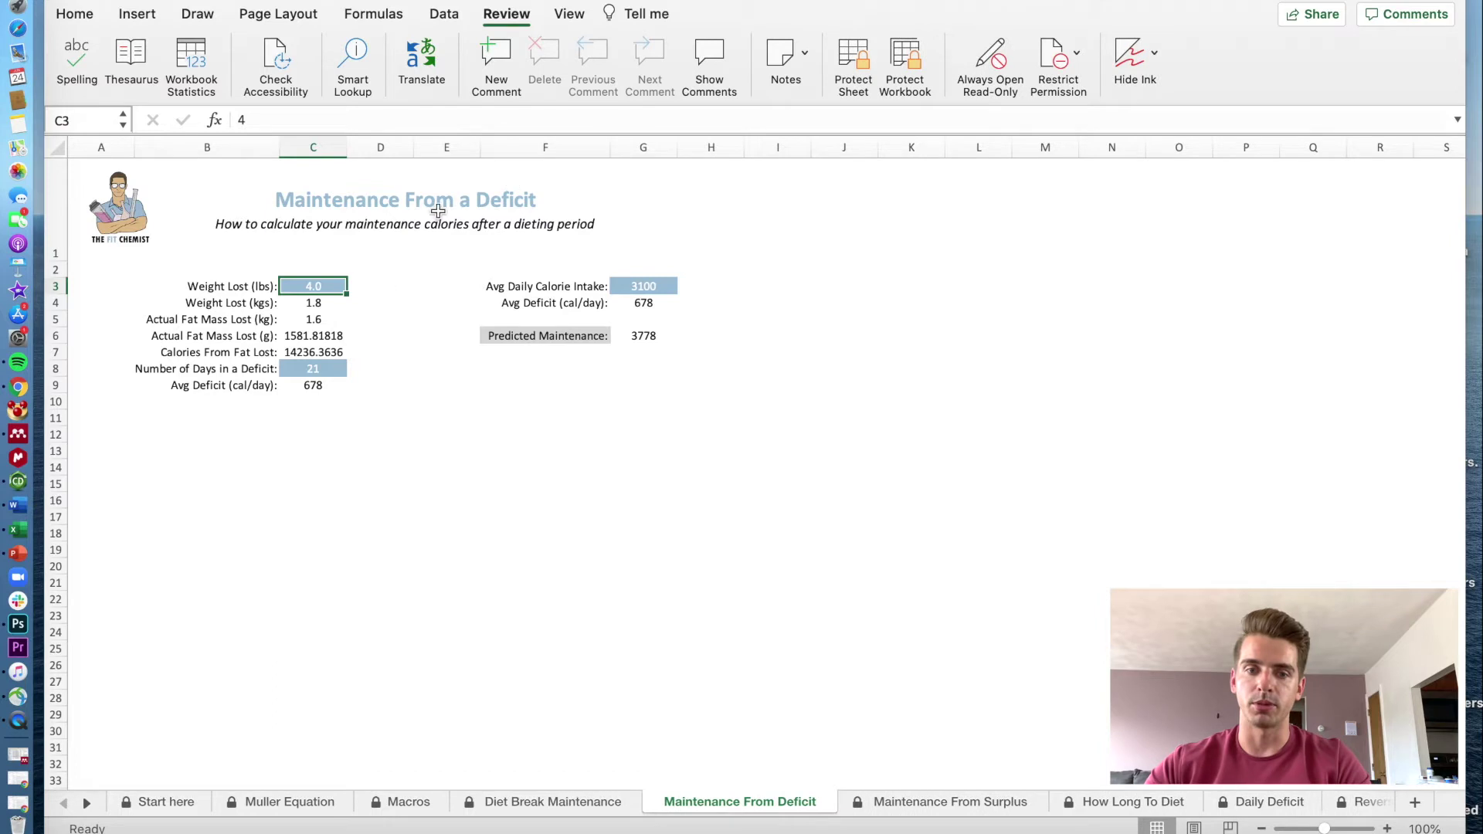
left_click_drag(325, 333, 326, 351)
right_click(334, 331)
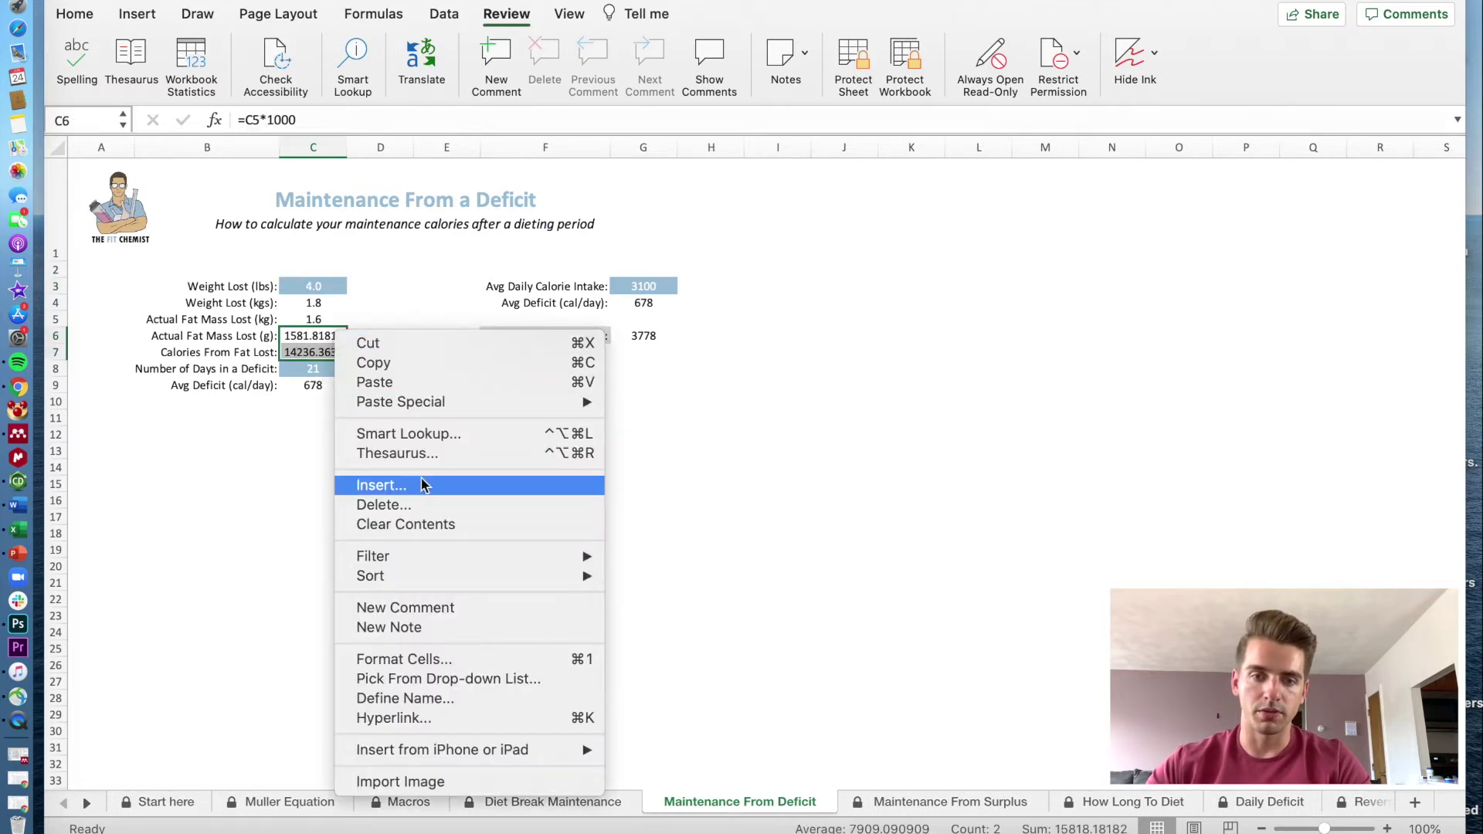
left_click(419, 660)
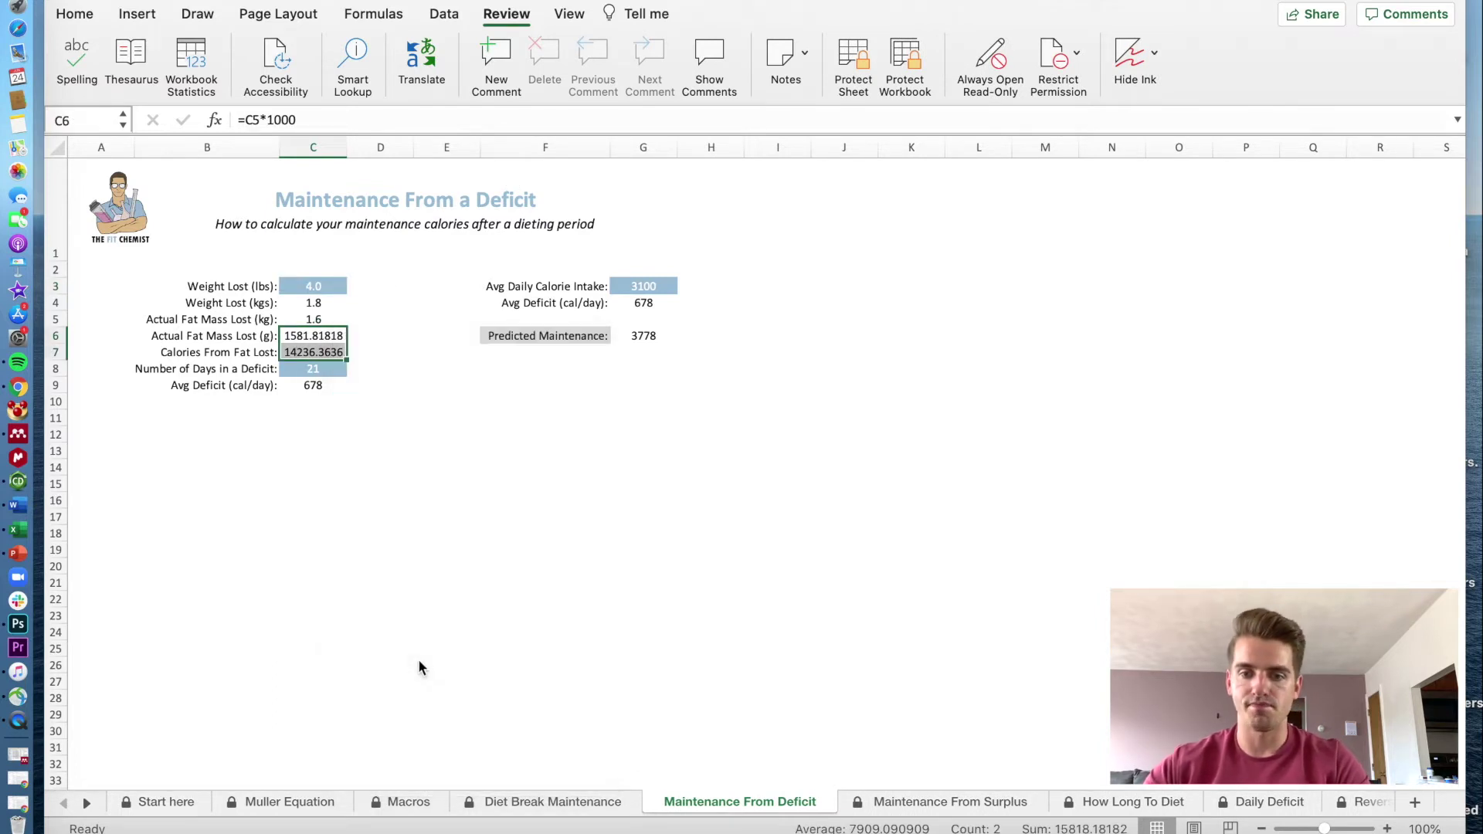
left_click(203, 369)
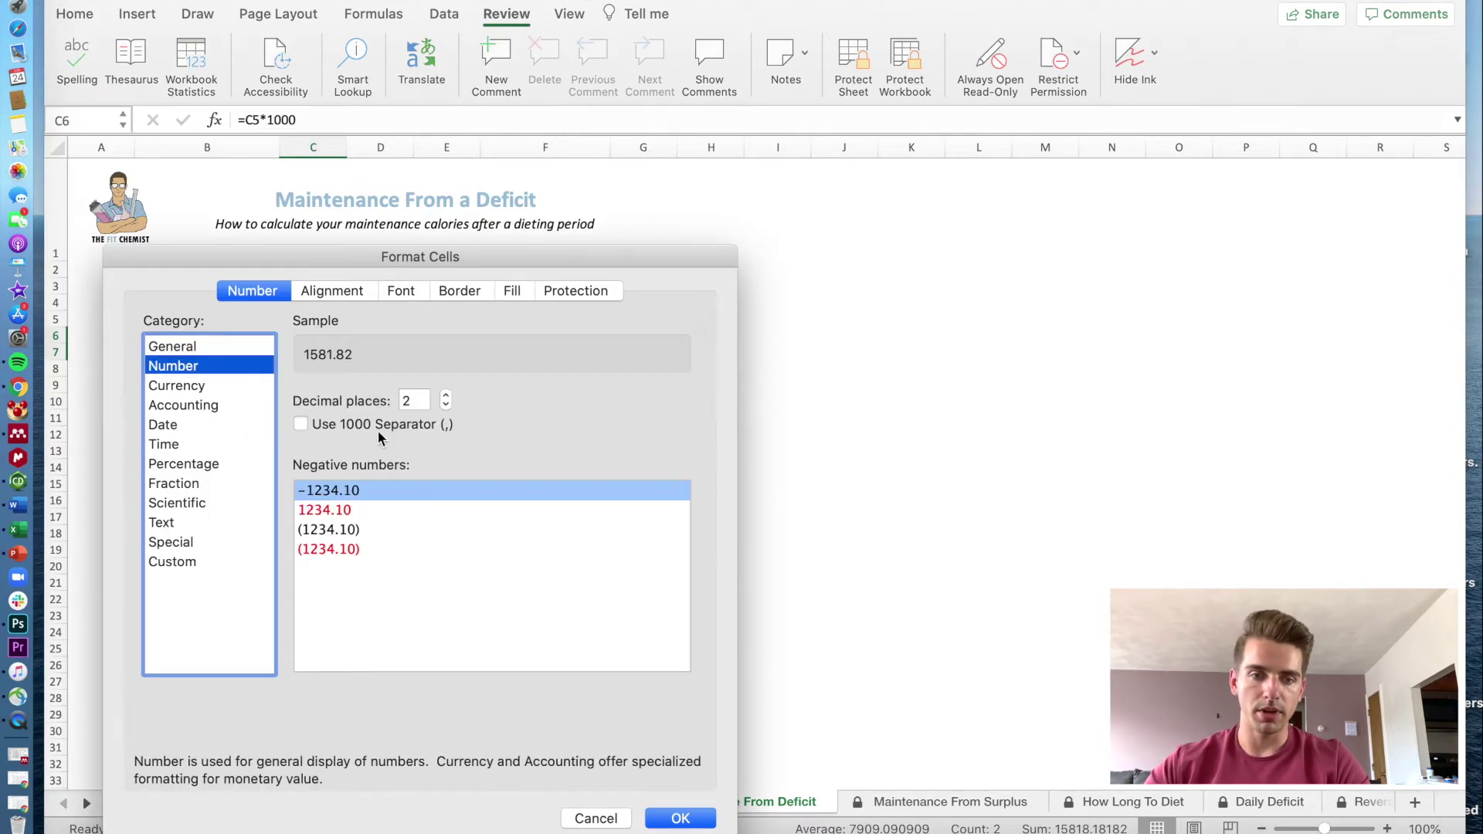
left_click(415, 400)
left_click_drag(413, 245, 844, 162)
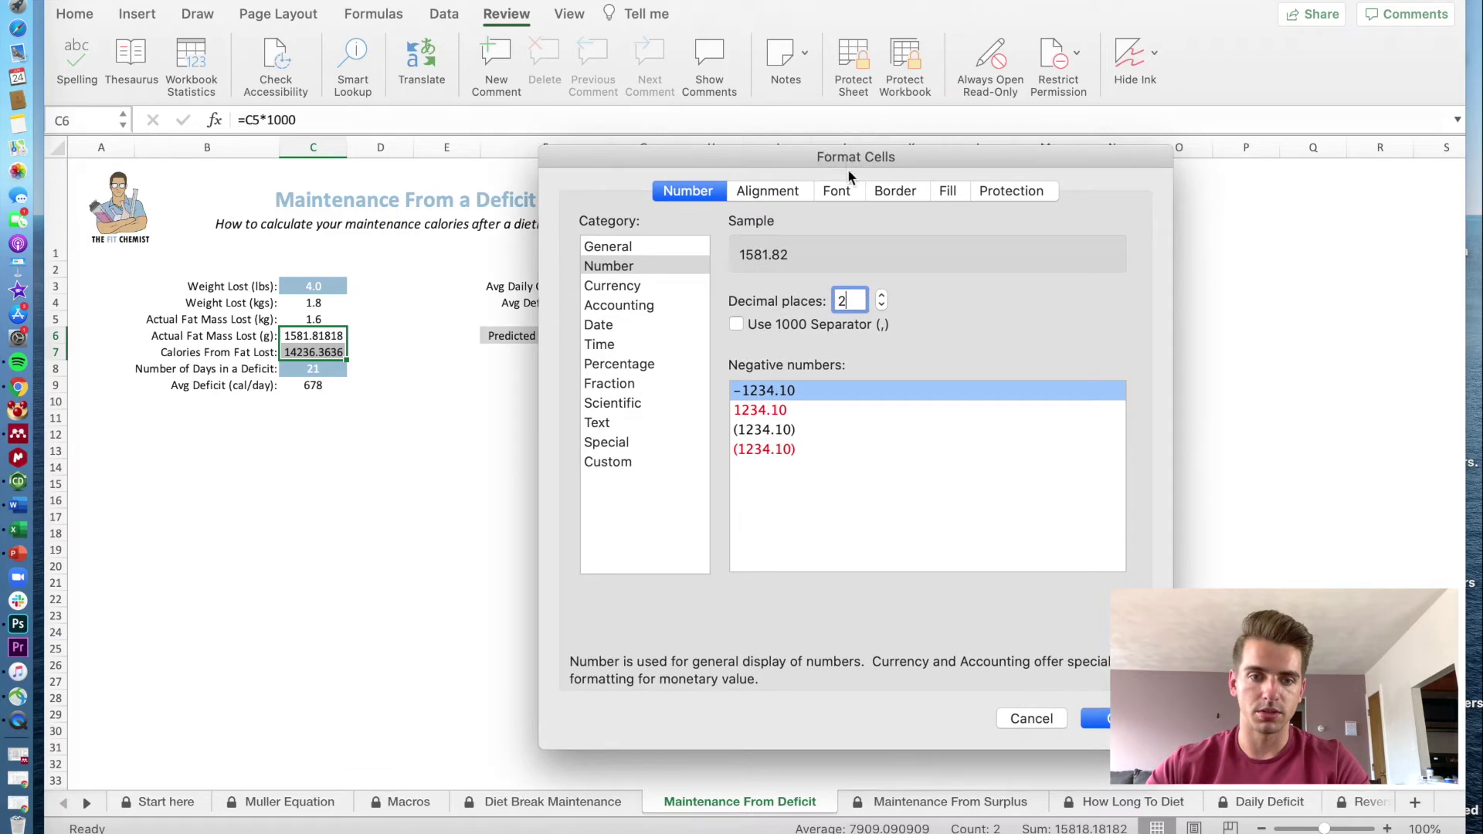
key("Down")
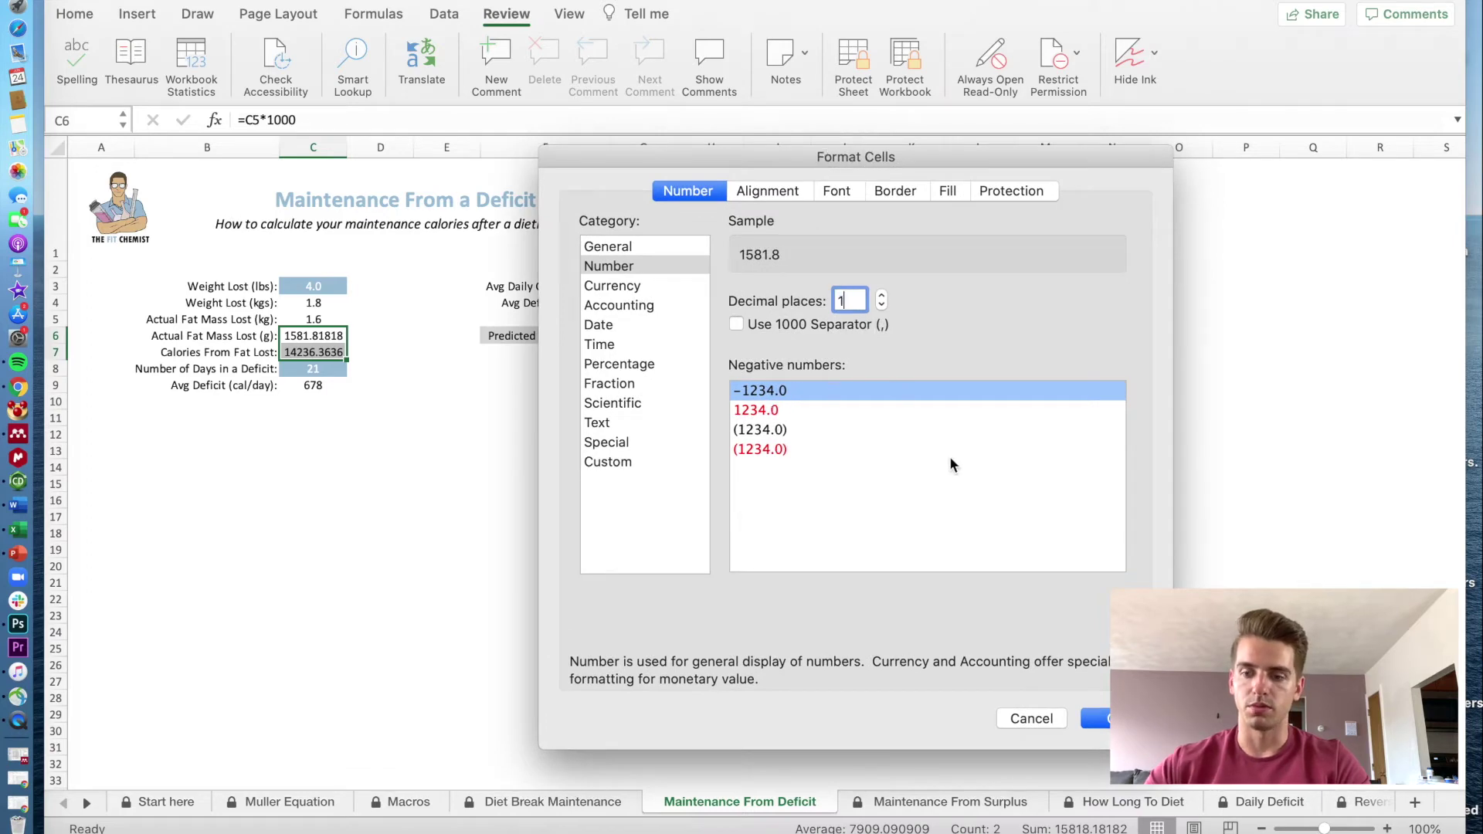
key("Down")
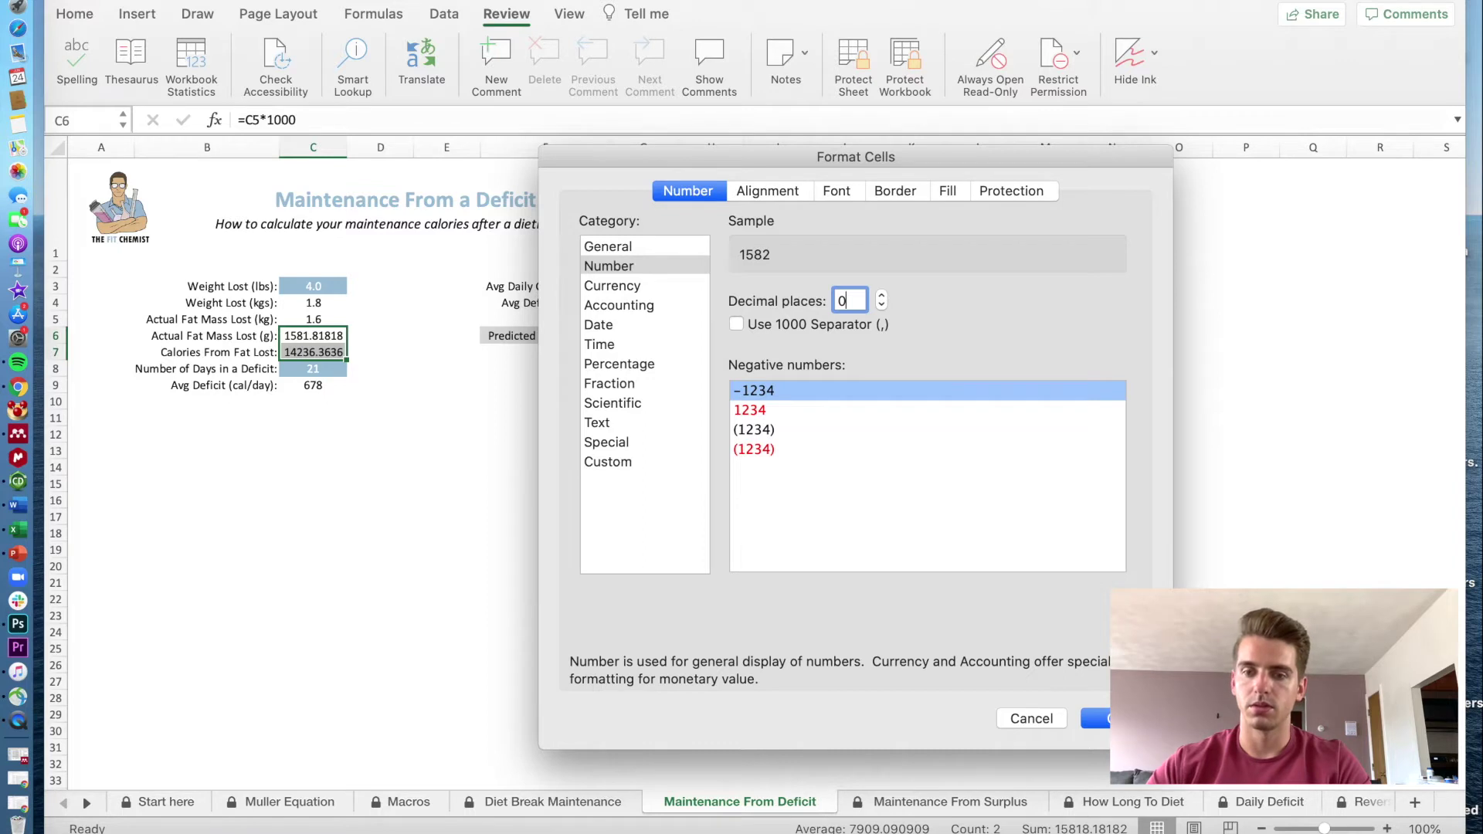
key("Return")
left_click(411, 282)
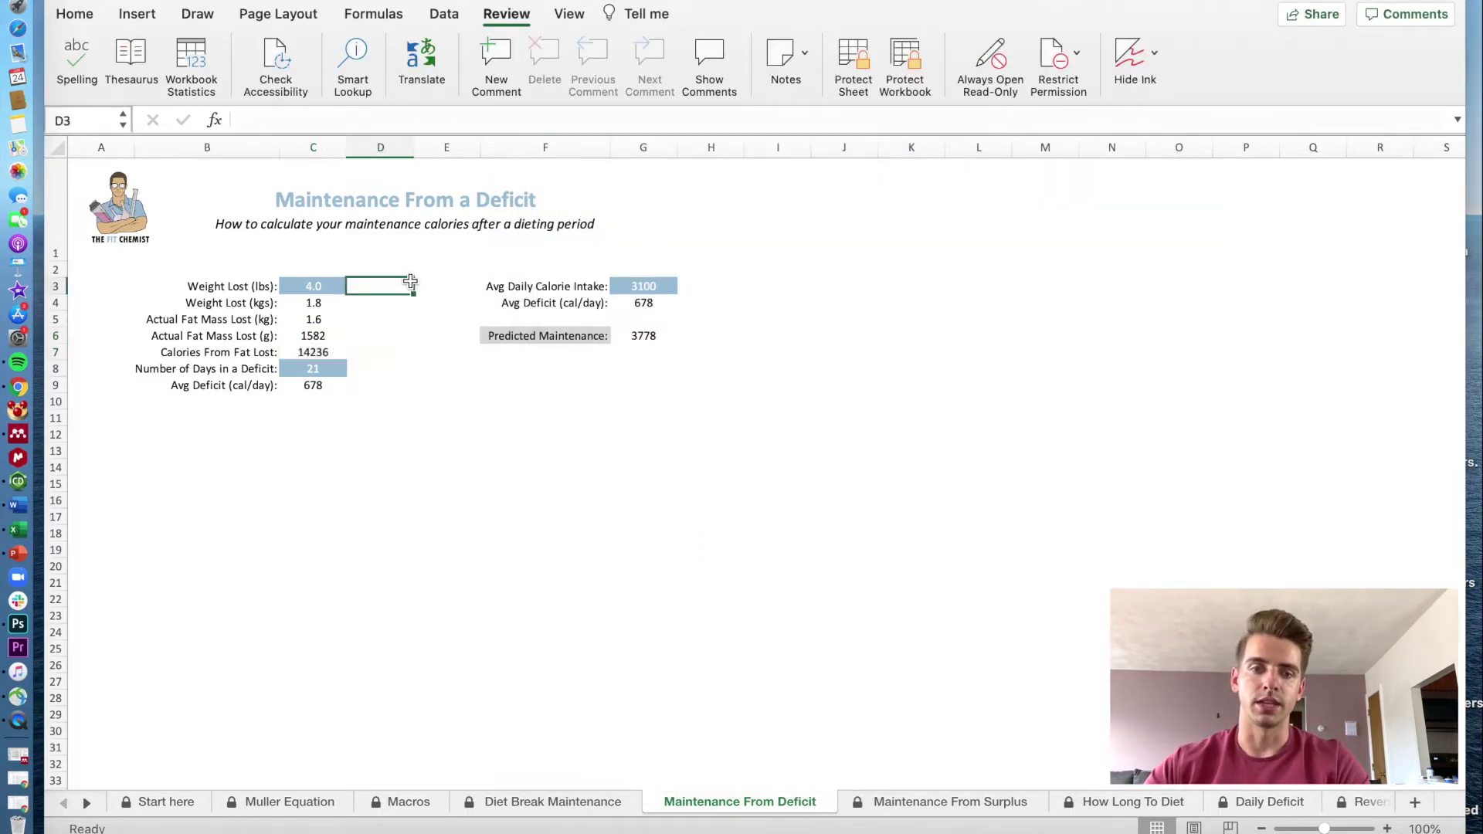
- Protect the Maintenance From Deficit sheet without a password and test its input cells
left_click(852, 59)
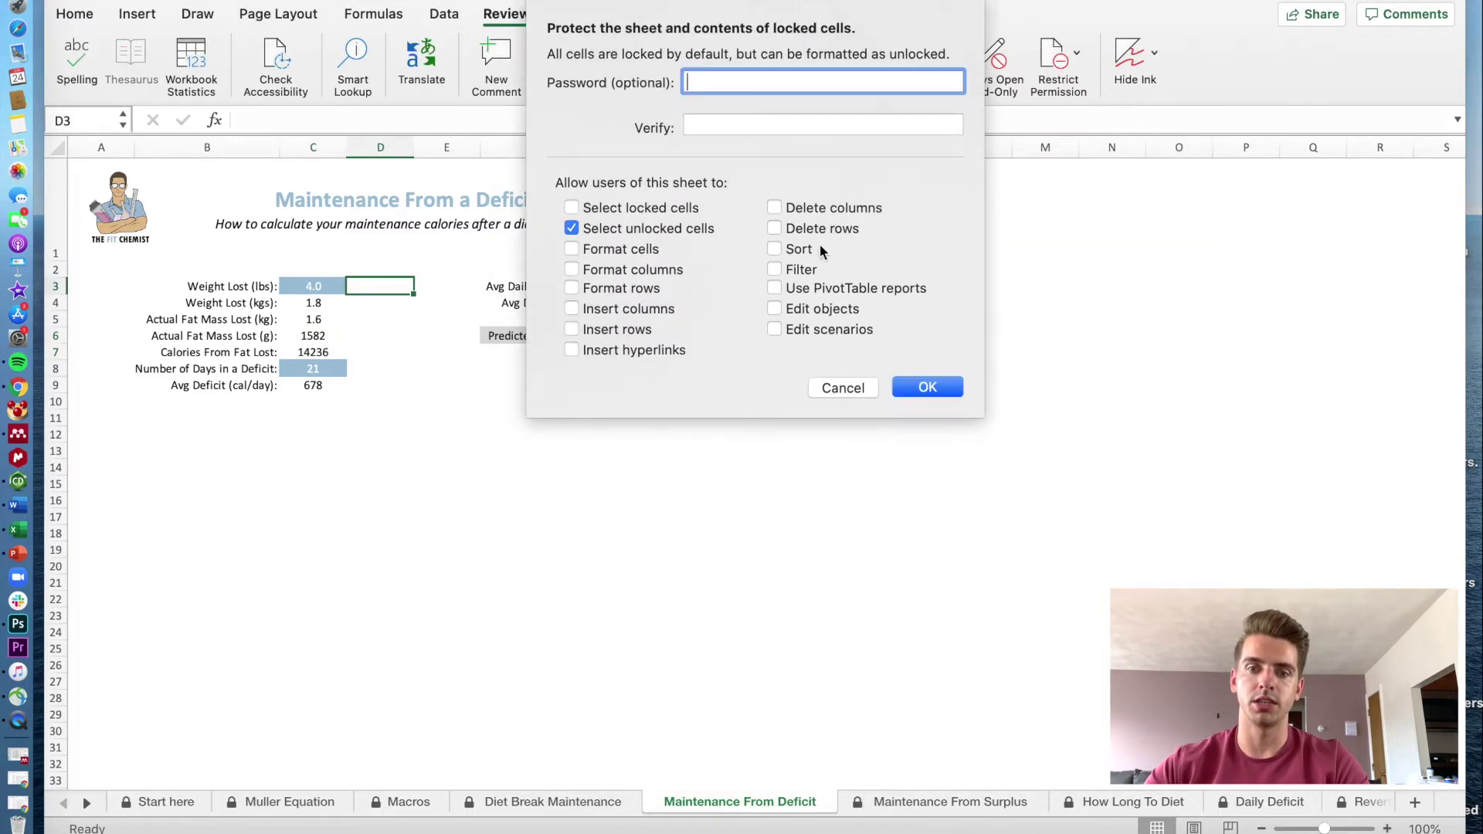
left_click(931, 387)
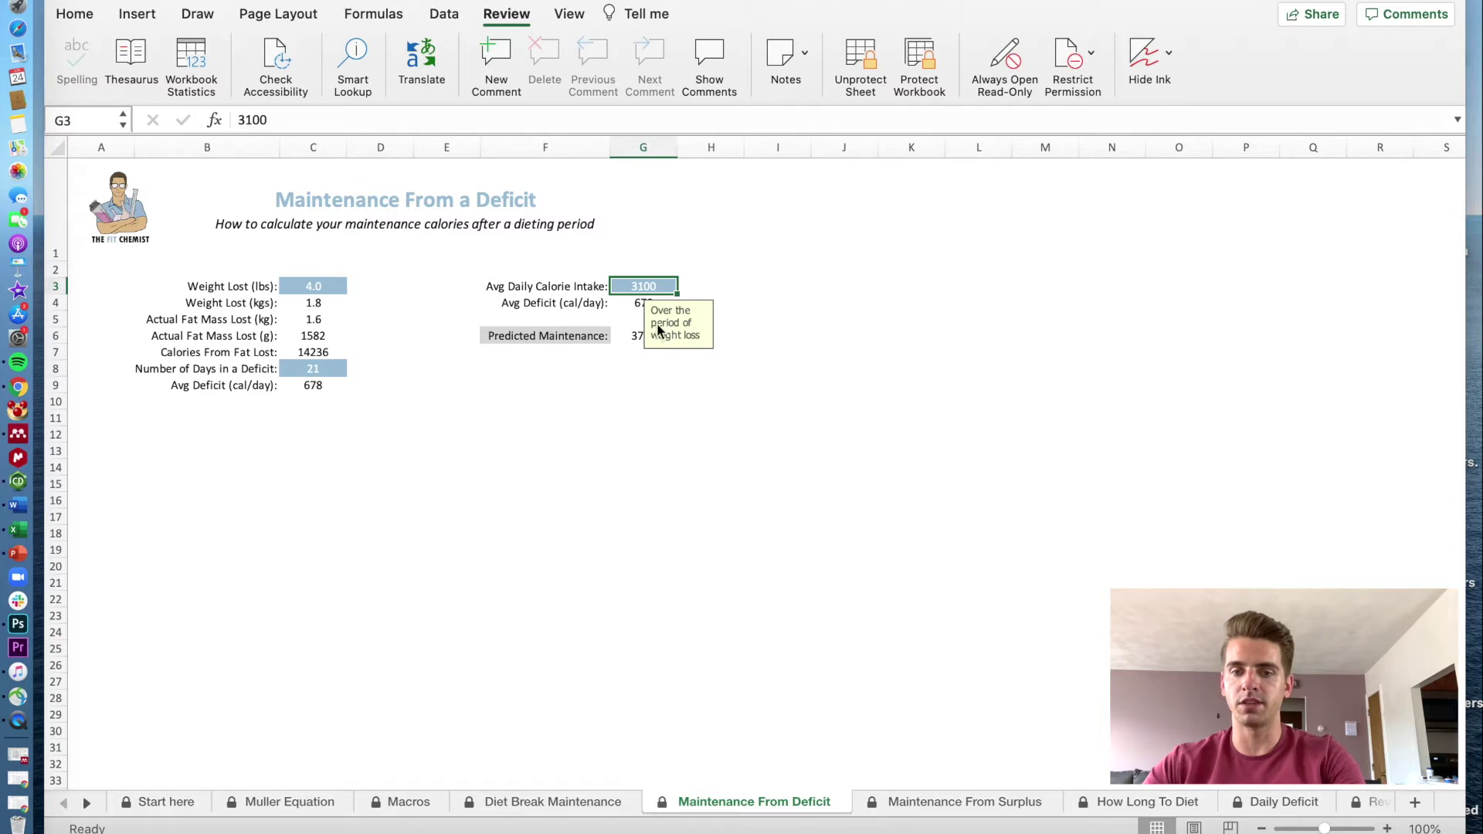
left_click(334, 367)
left_click(326, 285)
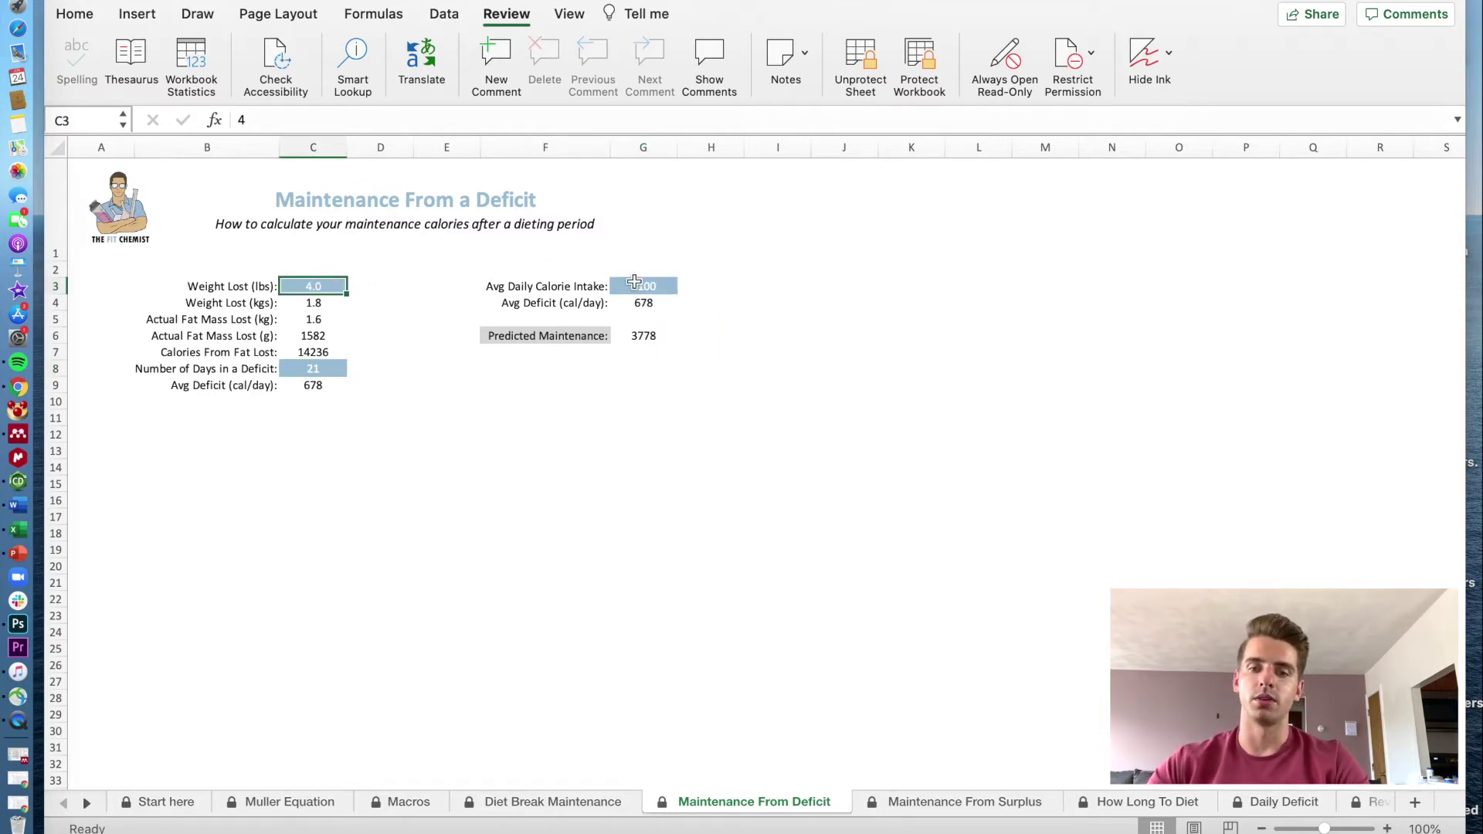
left_click(657, 289)
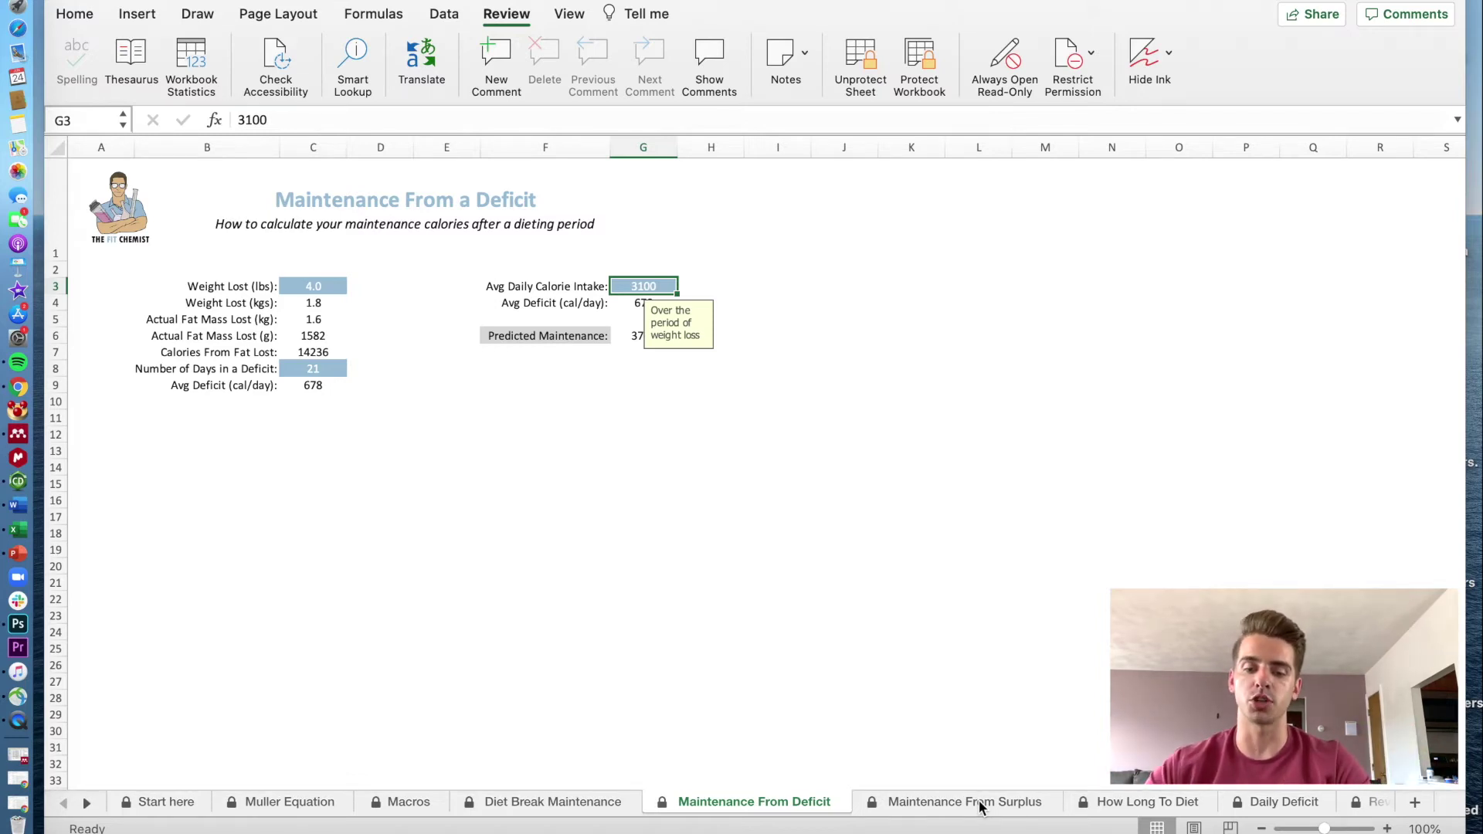
left_click(979, 807)
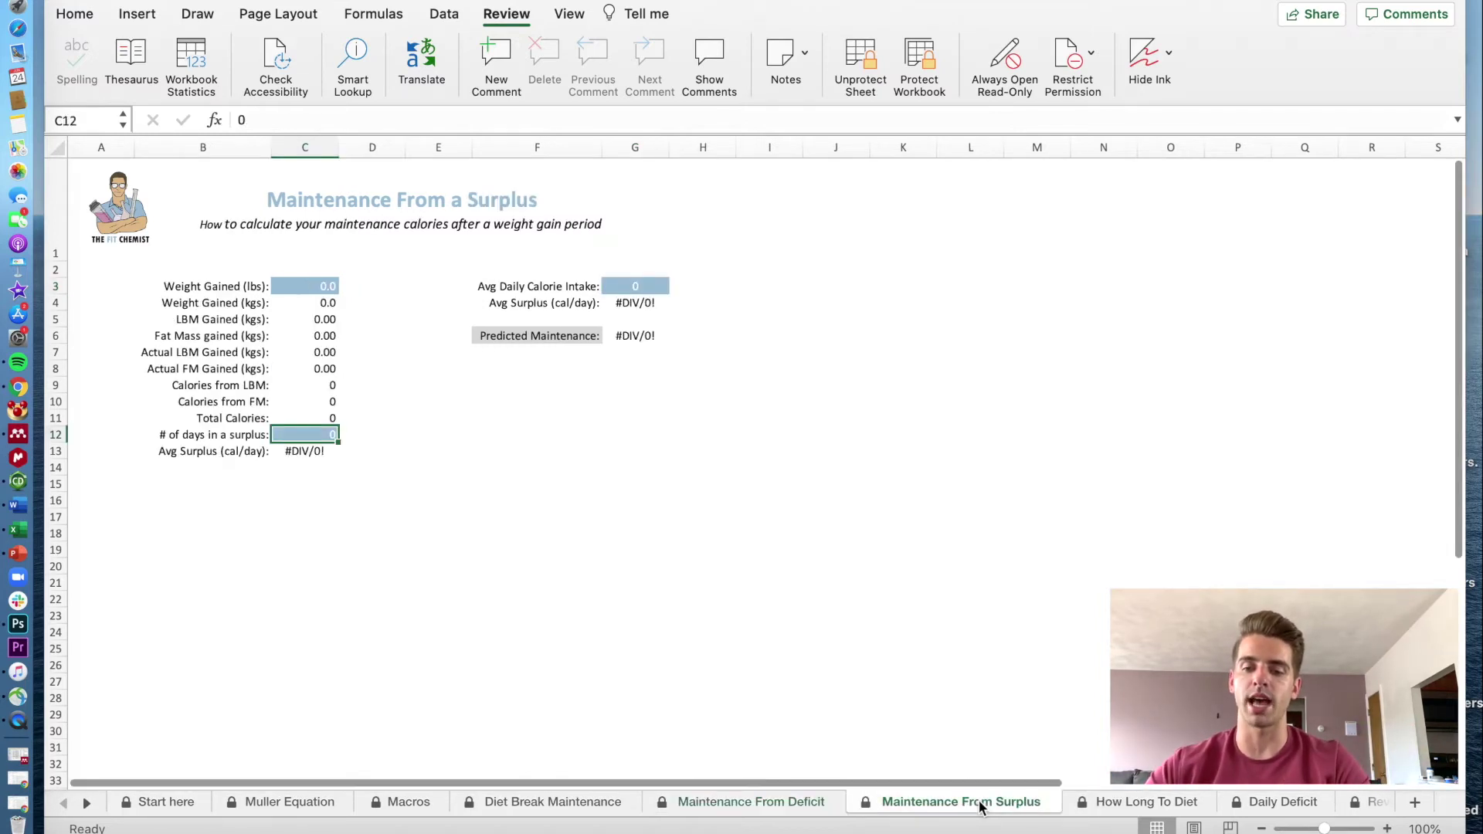
- Enter 2 lbs gained in C3, 14 days in C12 and 3100 daily intake in G3
left_click(316, 288)
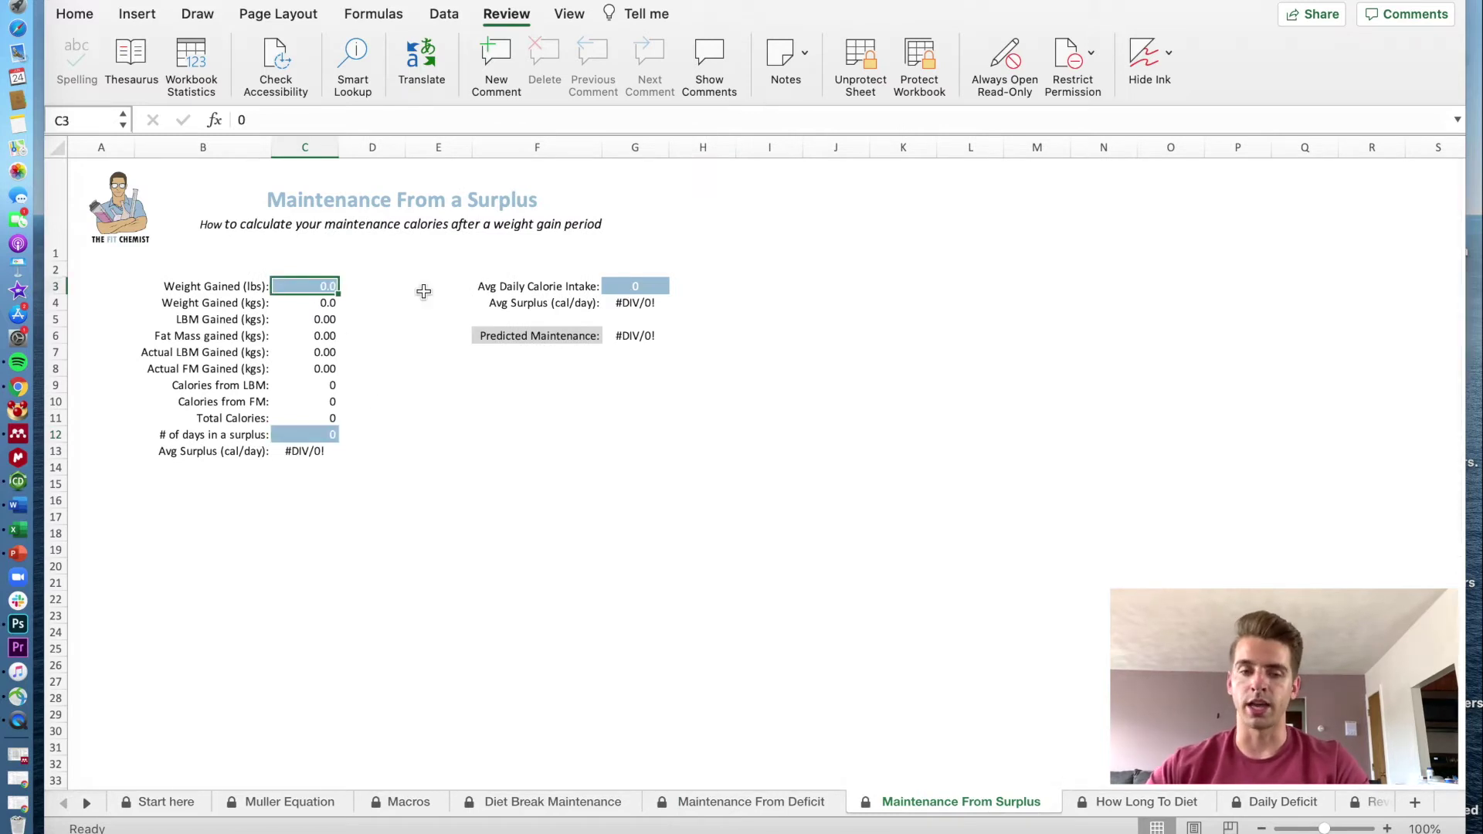
type("2")
left_click(329, 437)
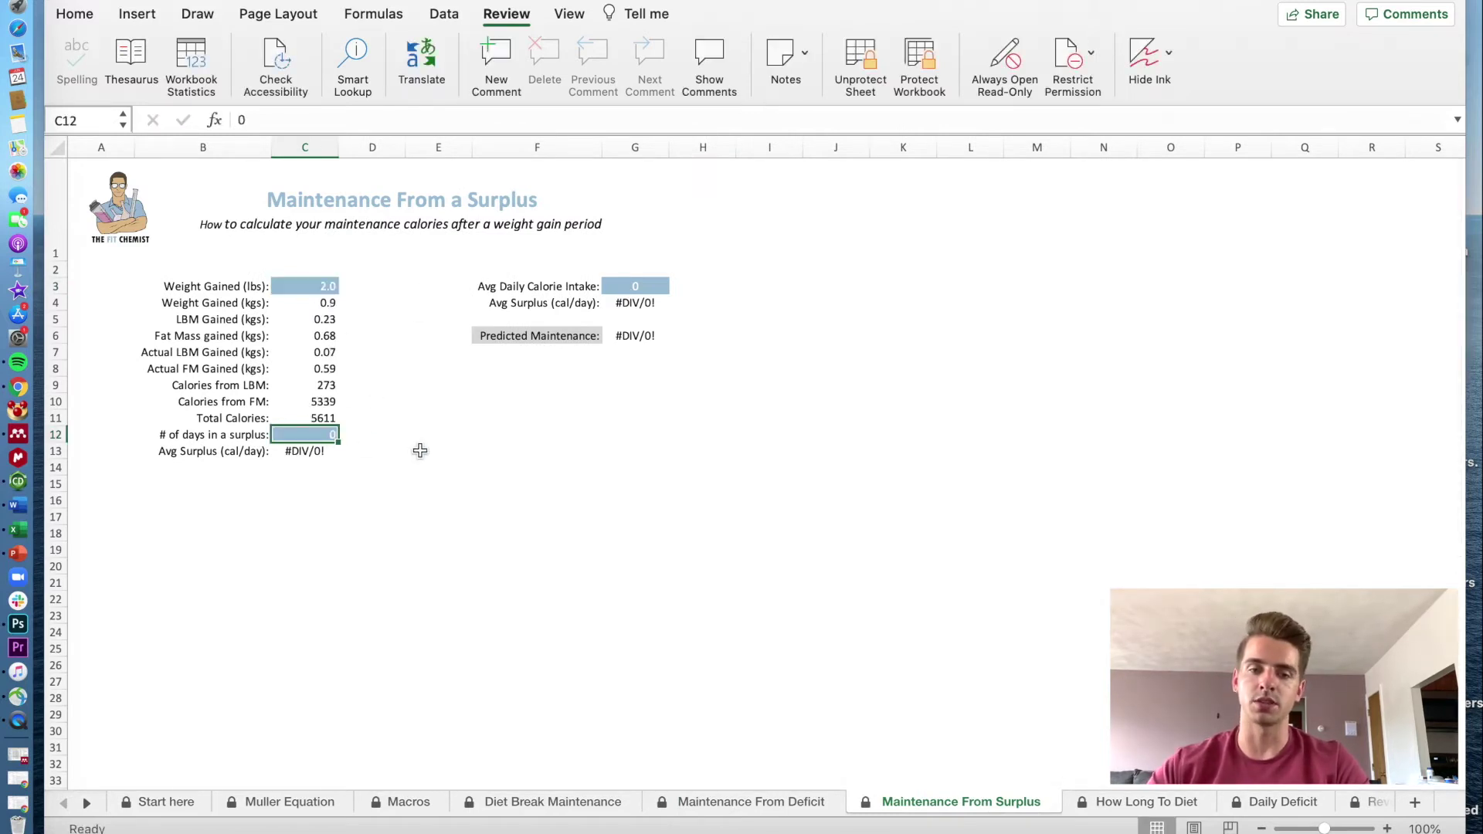
type("14")
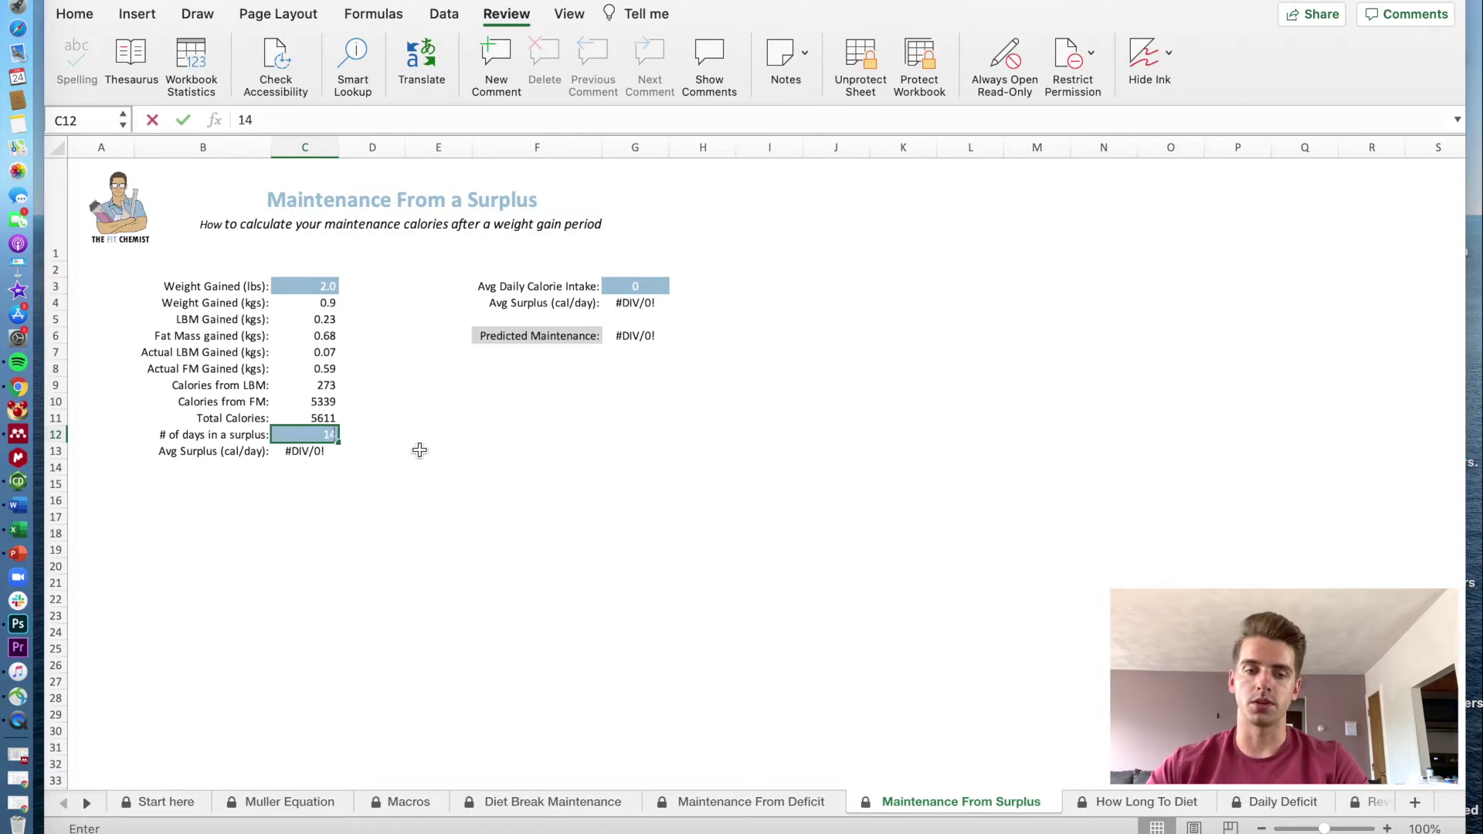
left_click(657, 284)
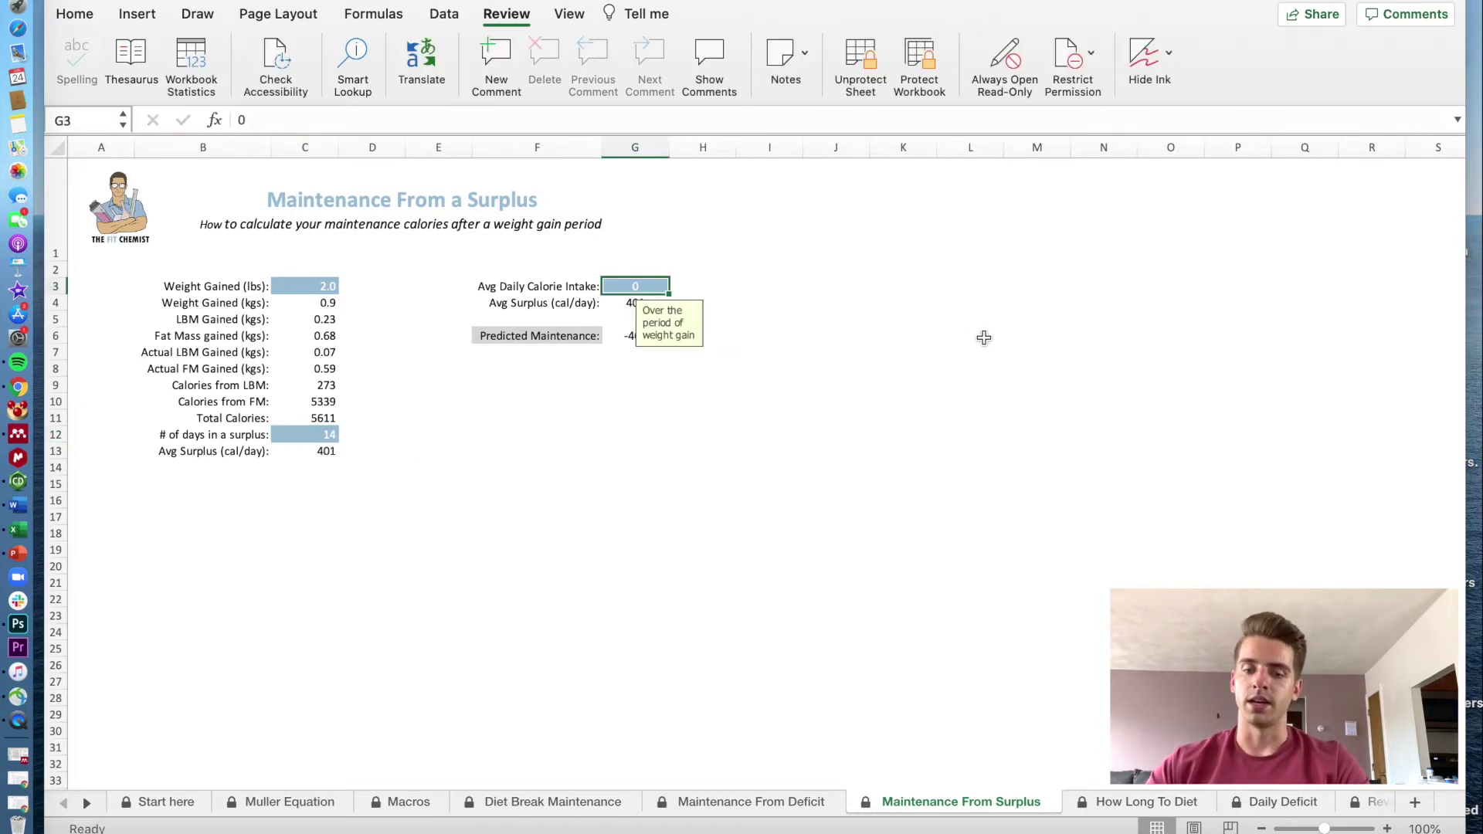
type("3100")
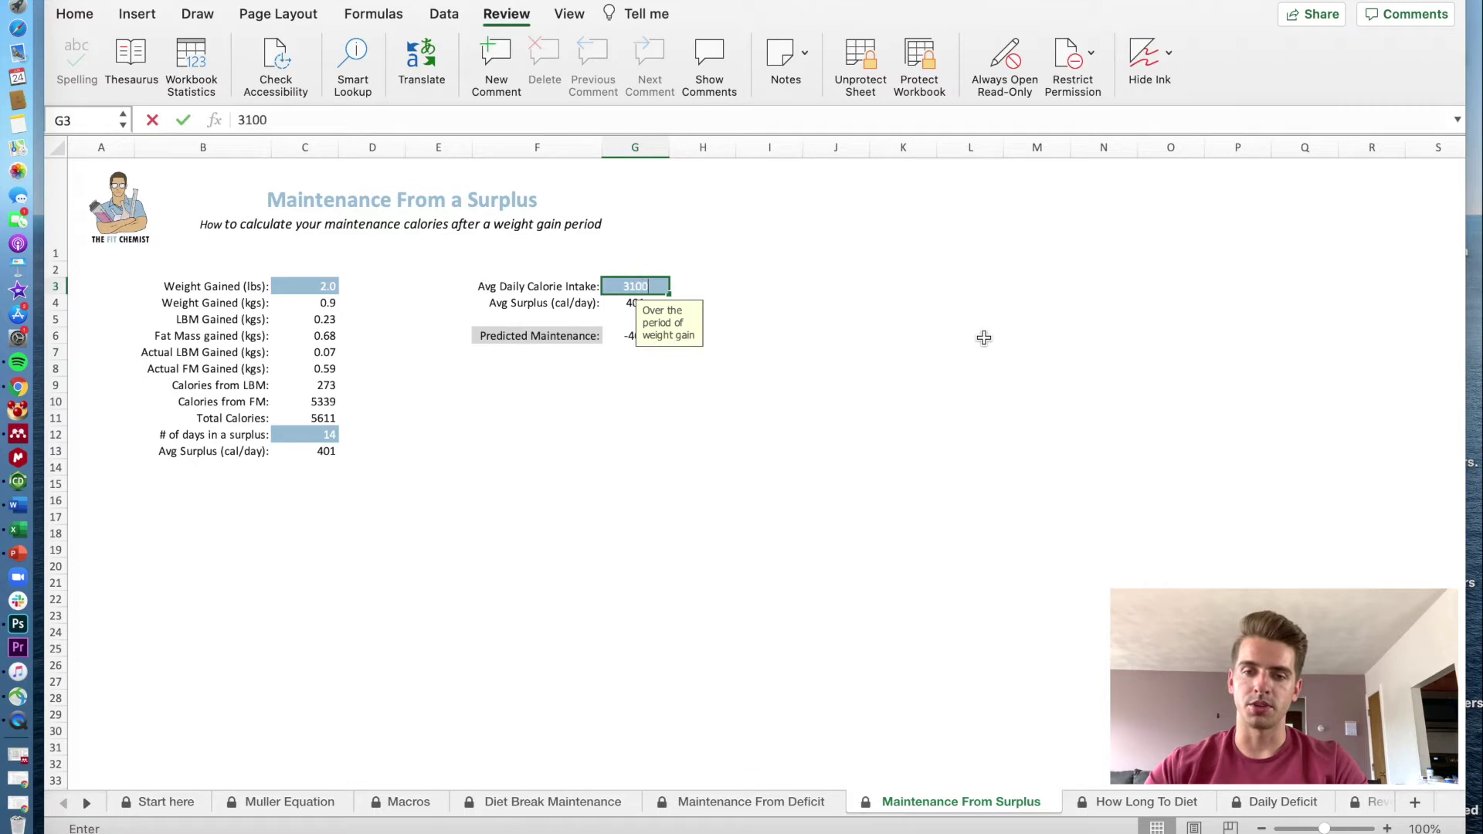
key("Return")
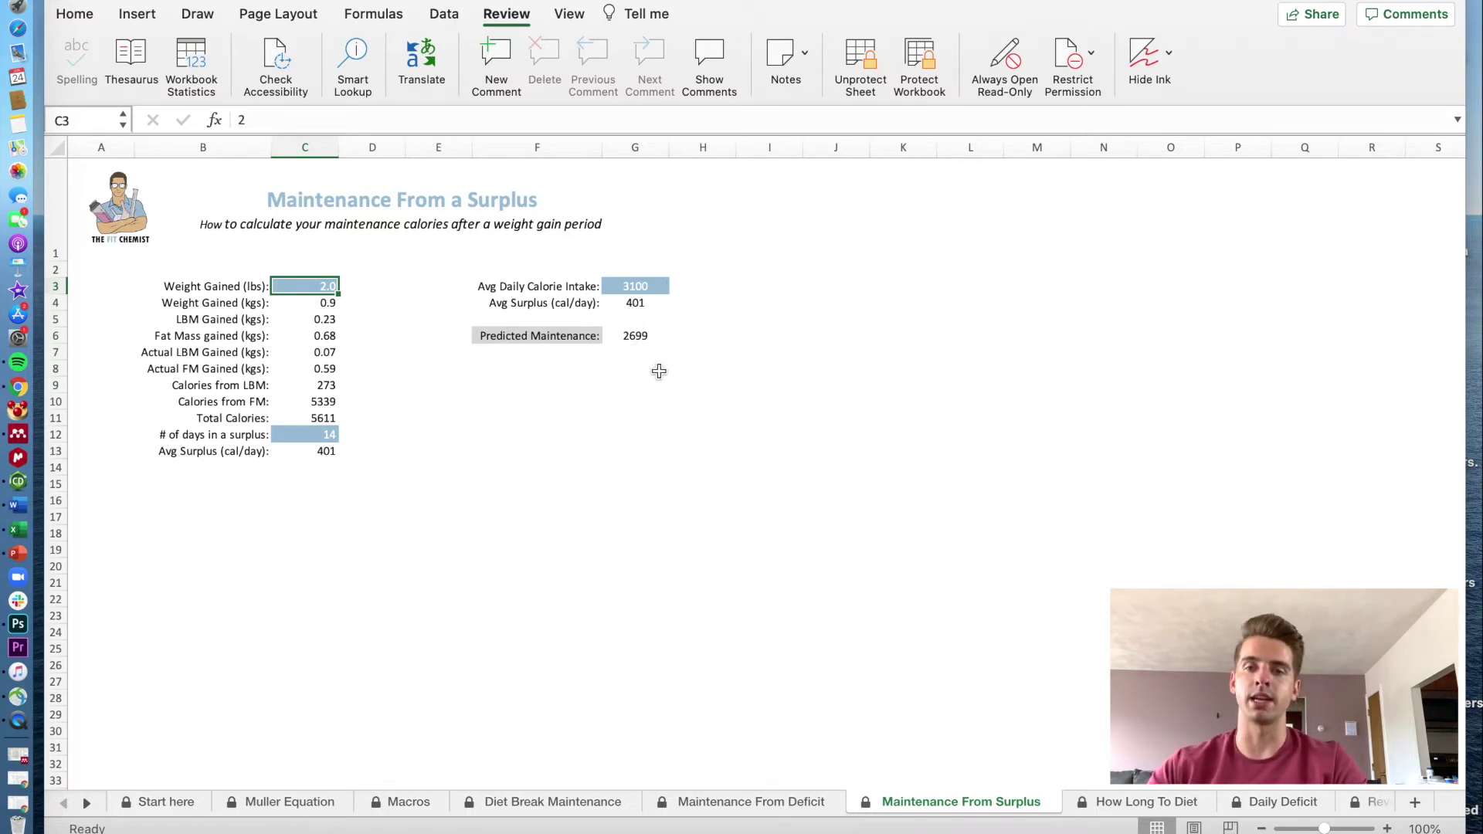
- Cycle through the calculator sheet tabs, ending on Maintenance From Deficit
left_click(596, 803)
left_click(724, 803)
left_click(965, 805)
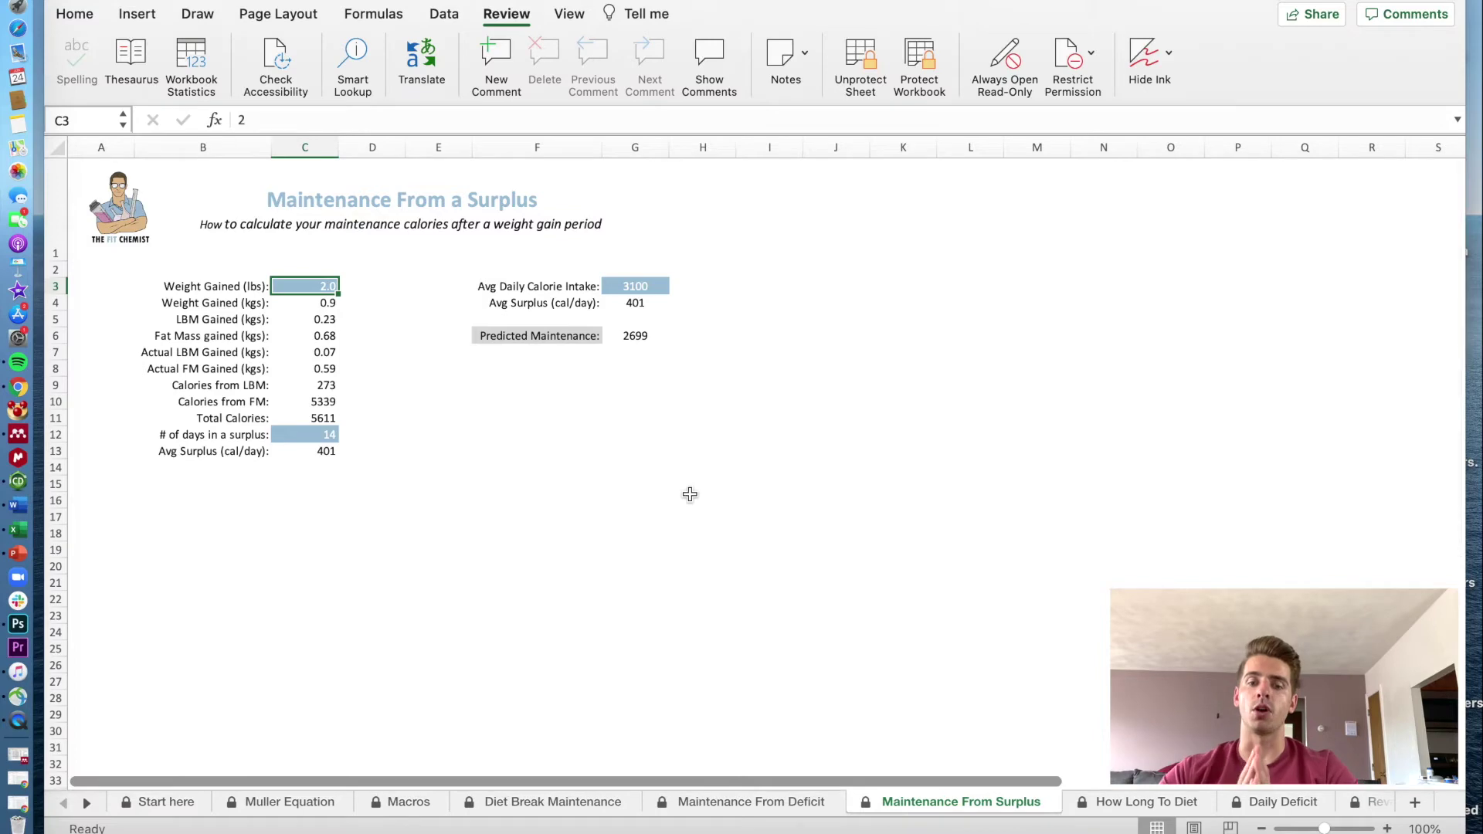
left_click(259, 802)
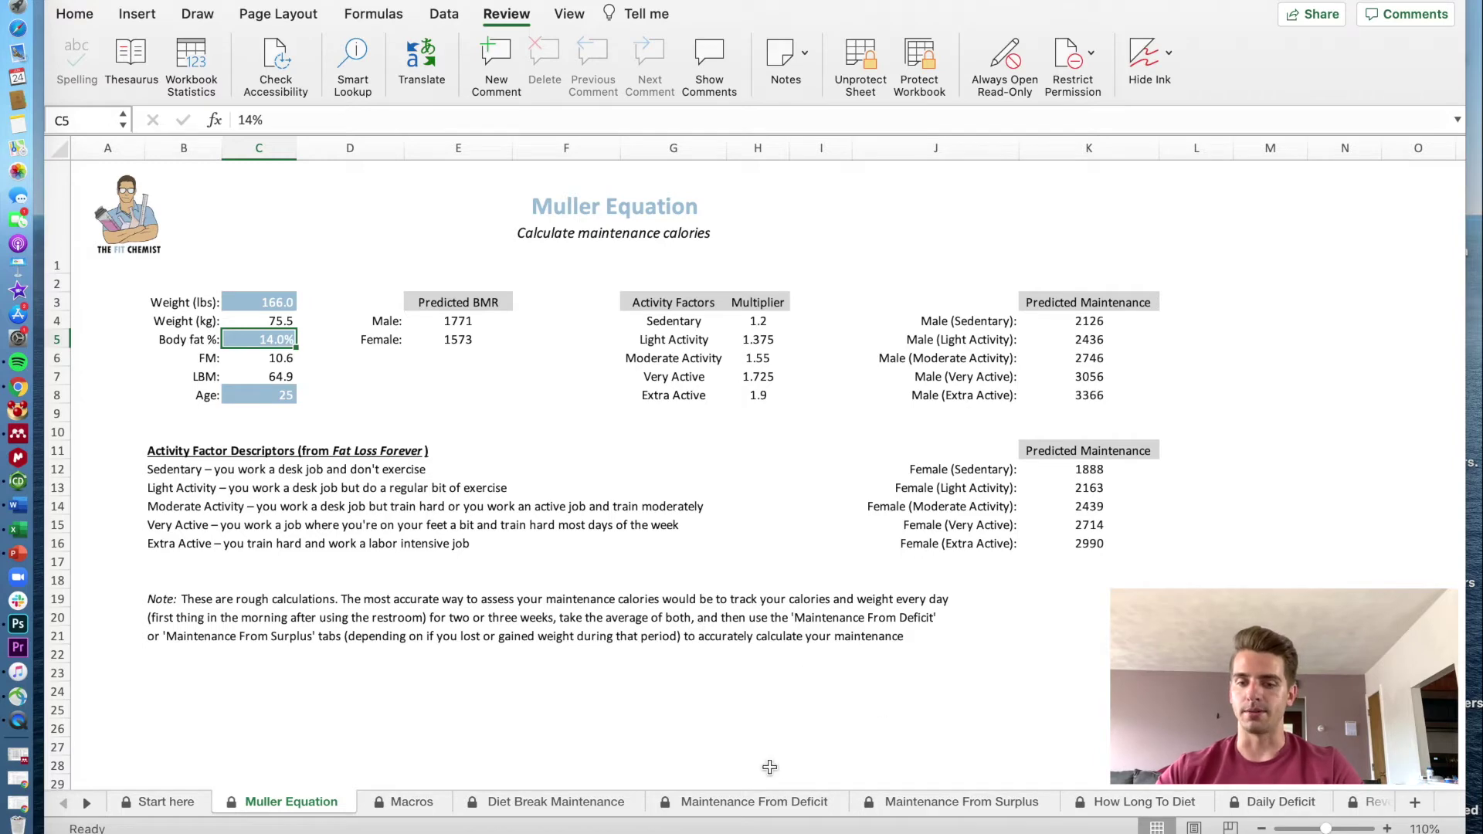
left_click(579, 805)
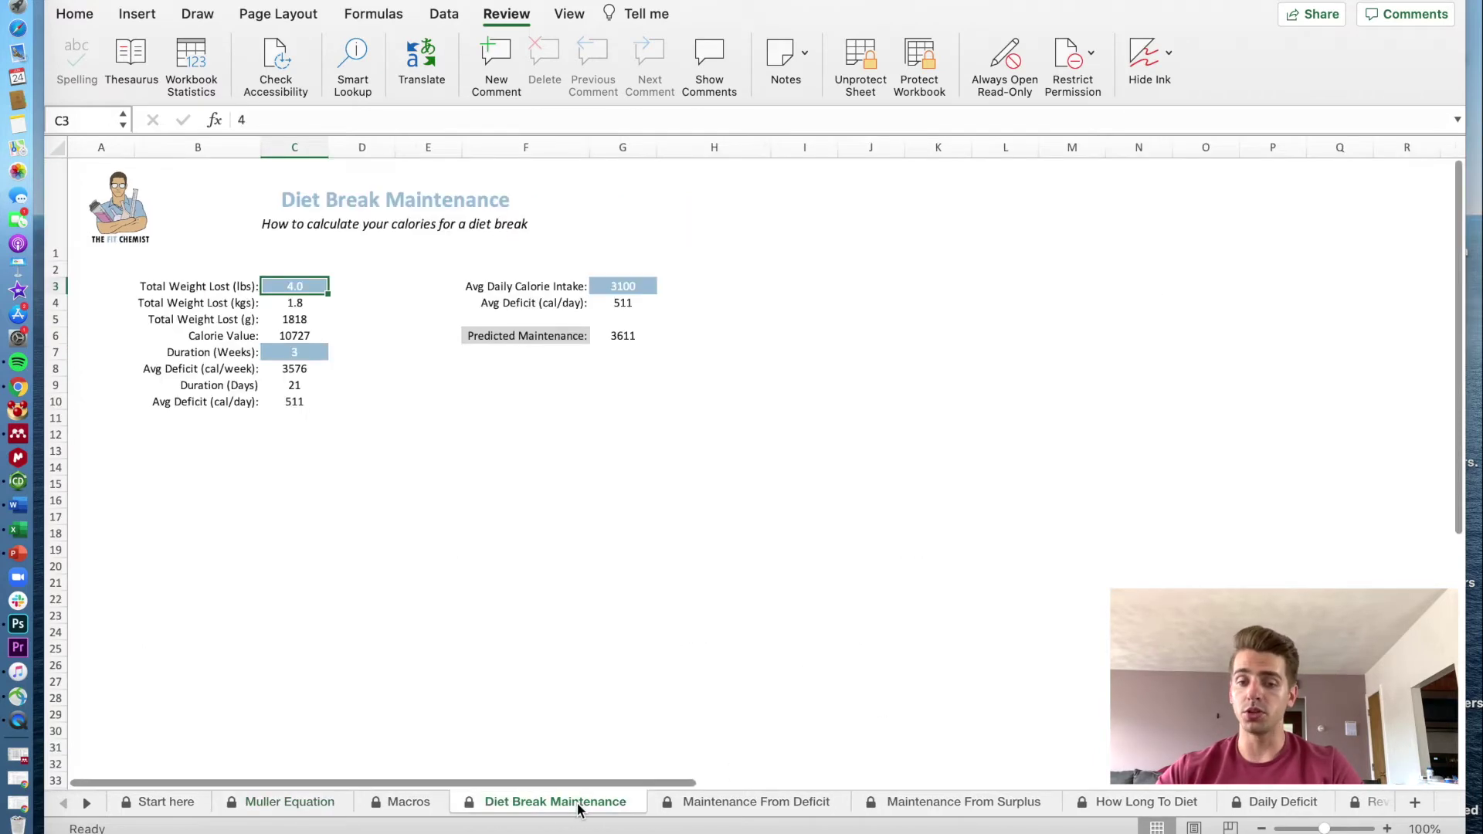
left_click(730, 804)
left_click(919, 805)
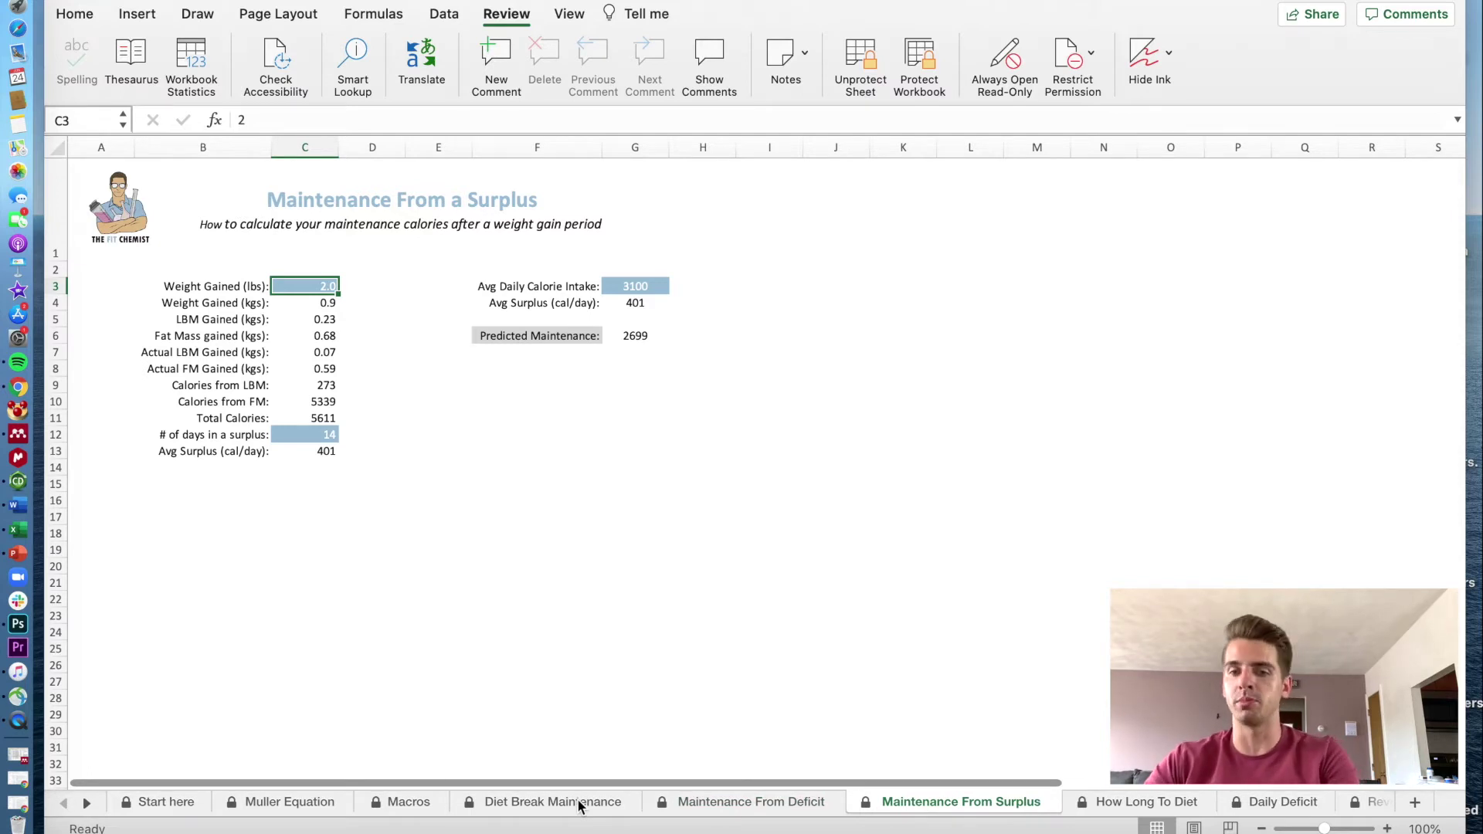
left_click(580, 806)
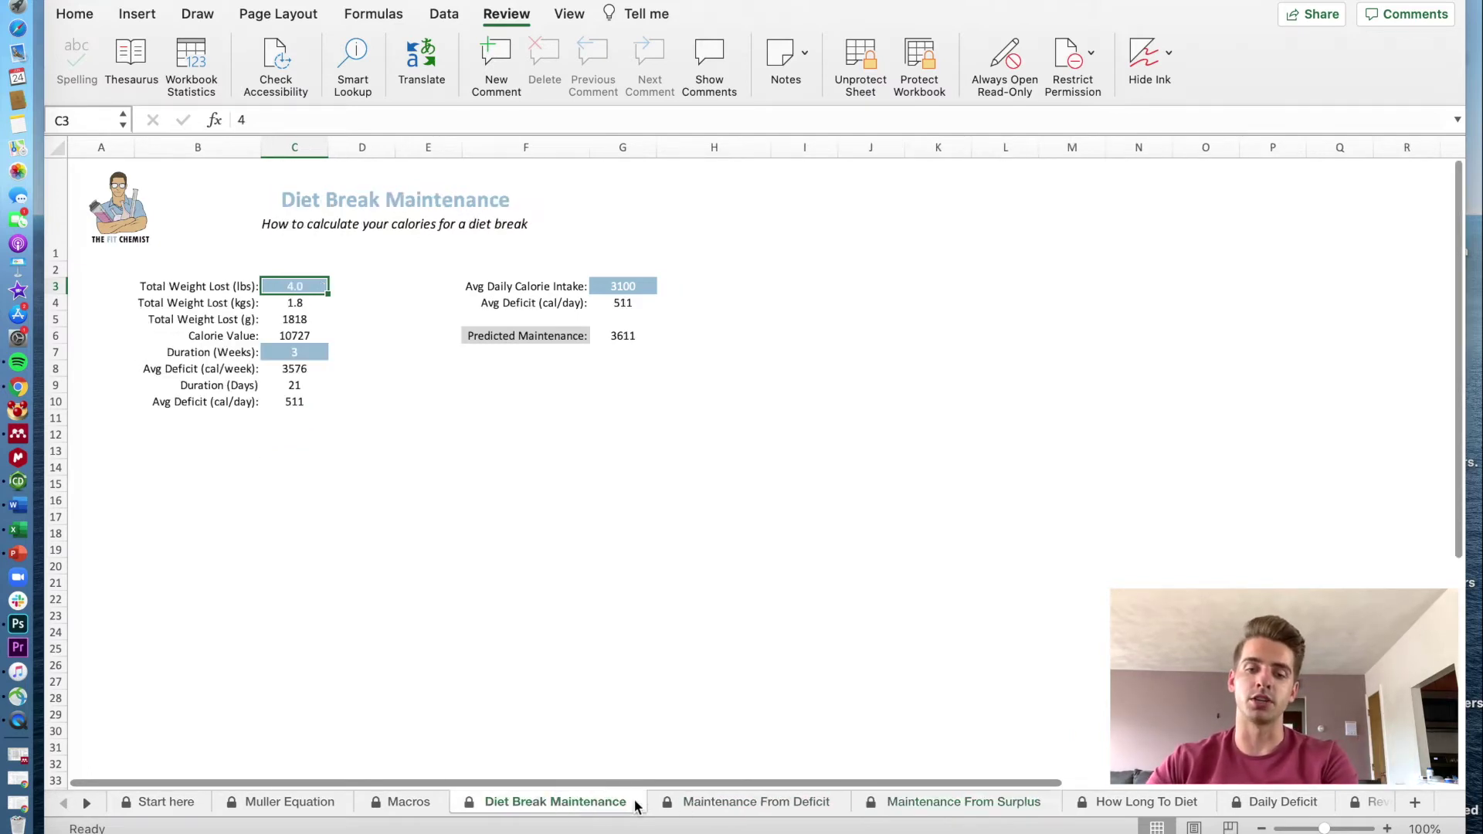
left_click(696, 807)
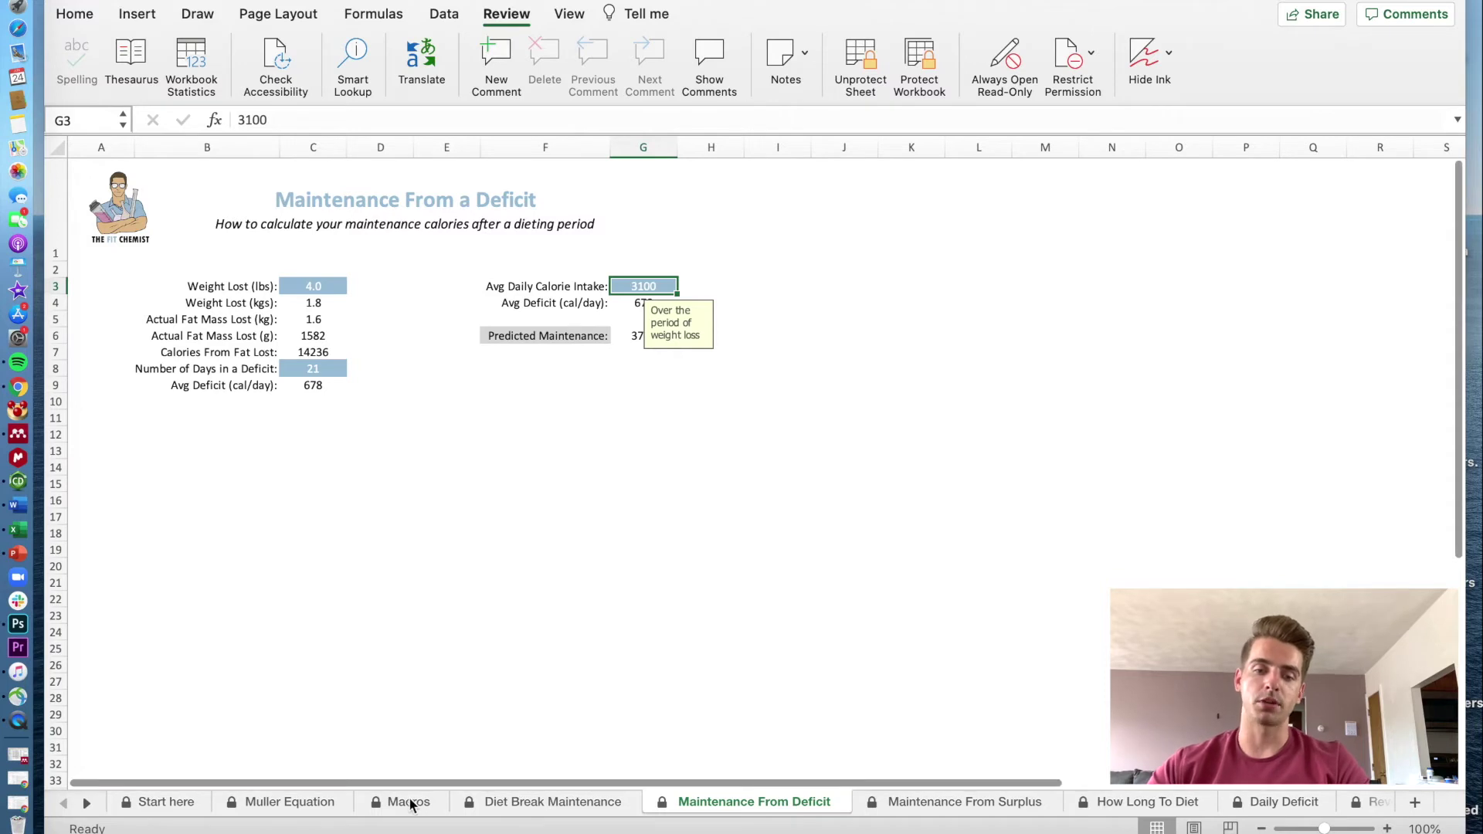
- On Macros, enter bodyweight 166 and the Deficit sheet's predicted maintenance 3778
left_click(407, 803)
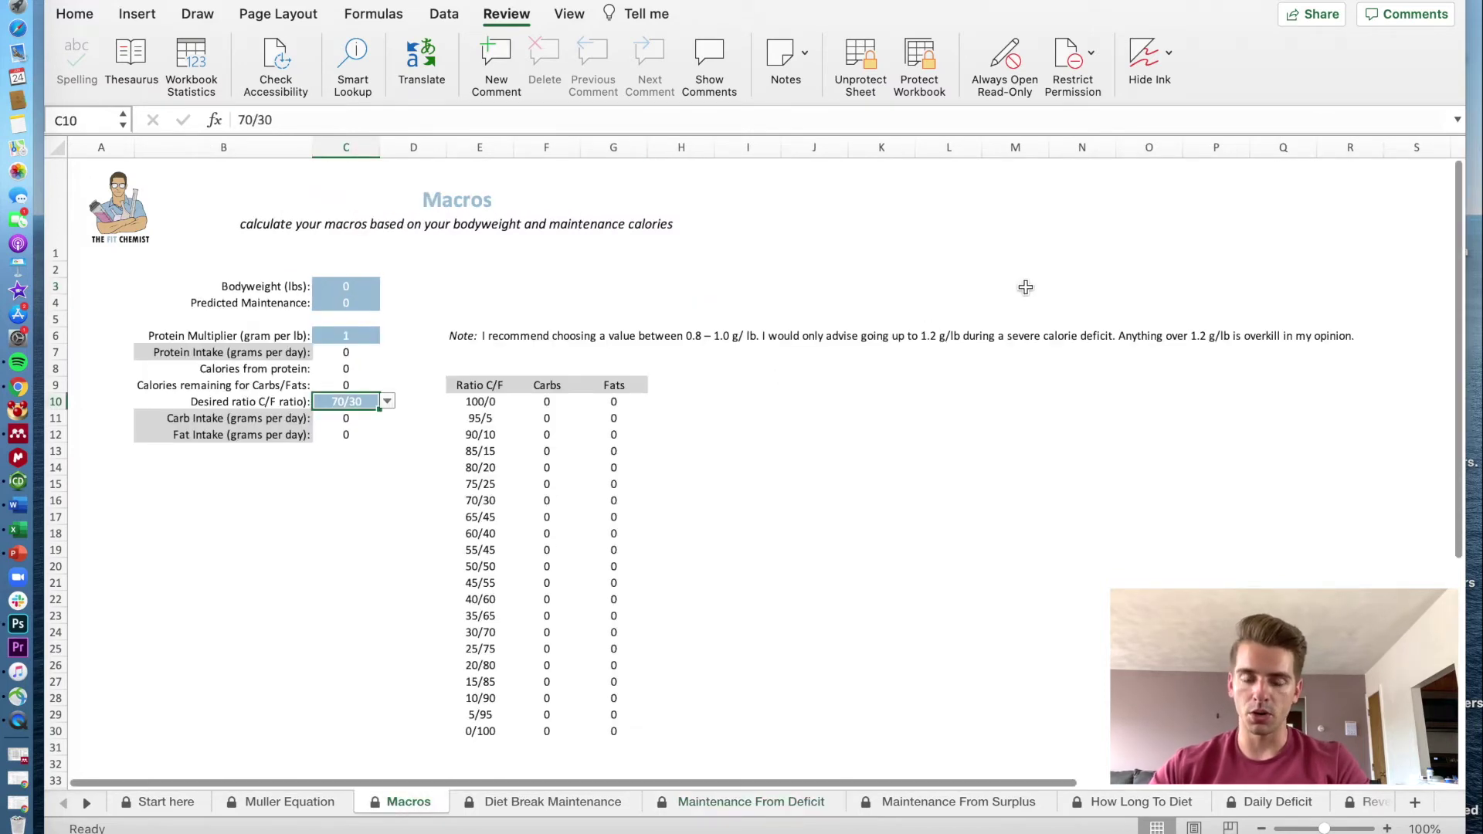
left_click(372, 288)
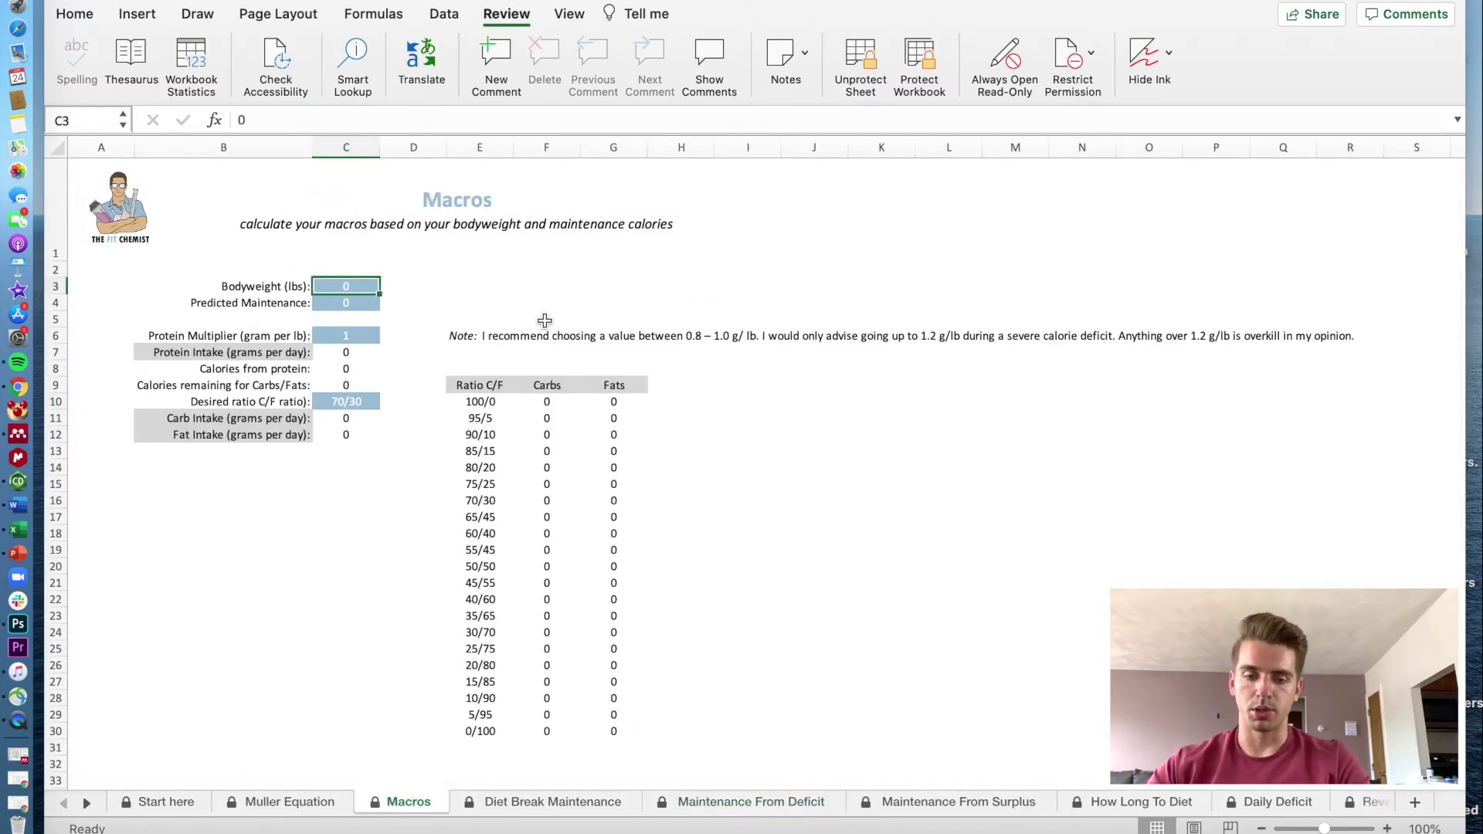
type("166")
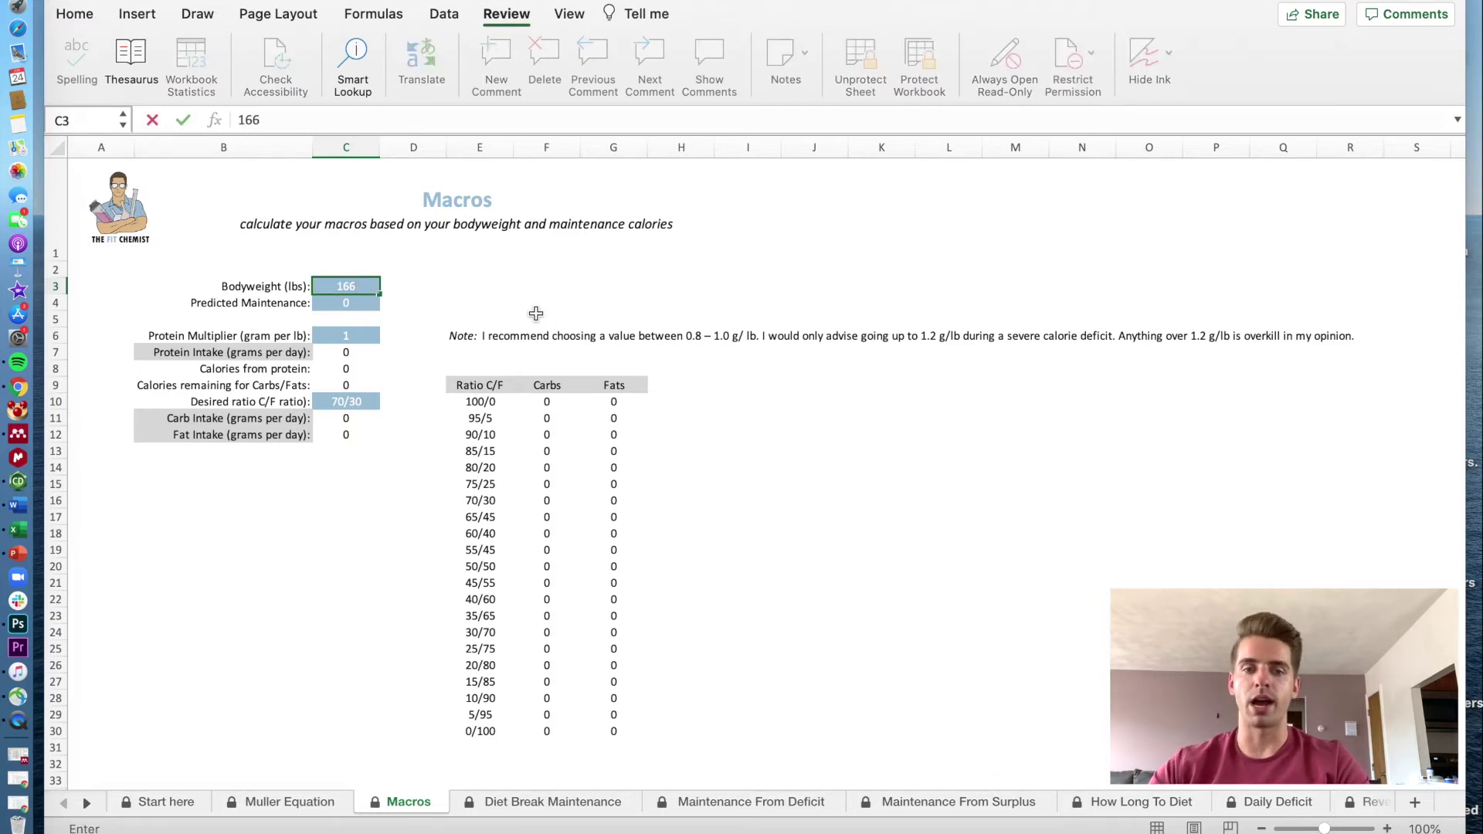
left_click(730, 803)
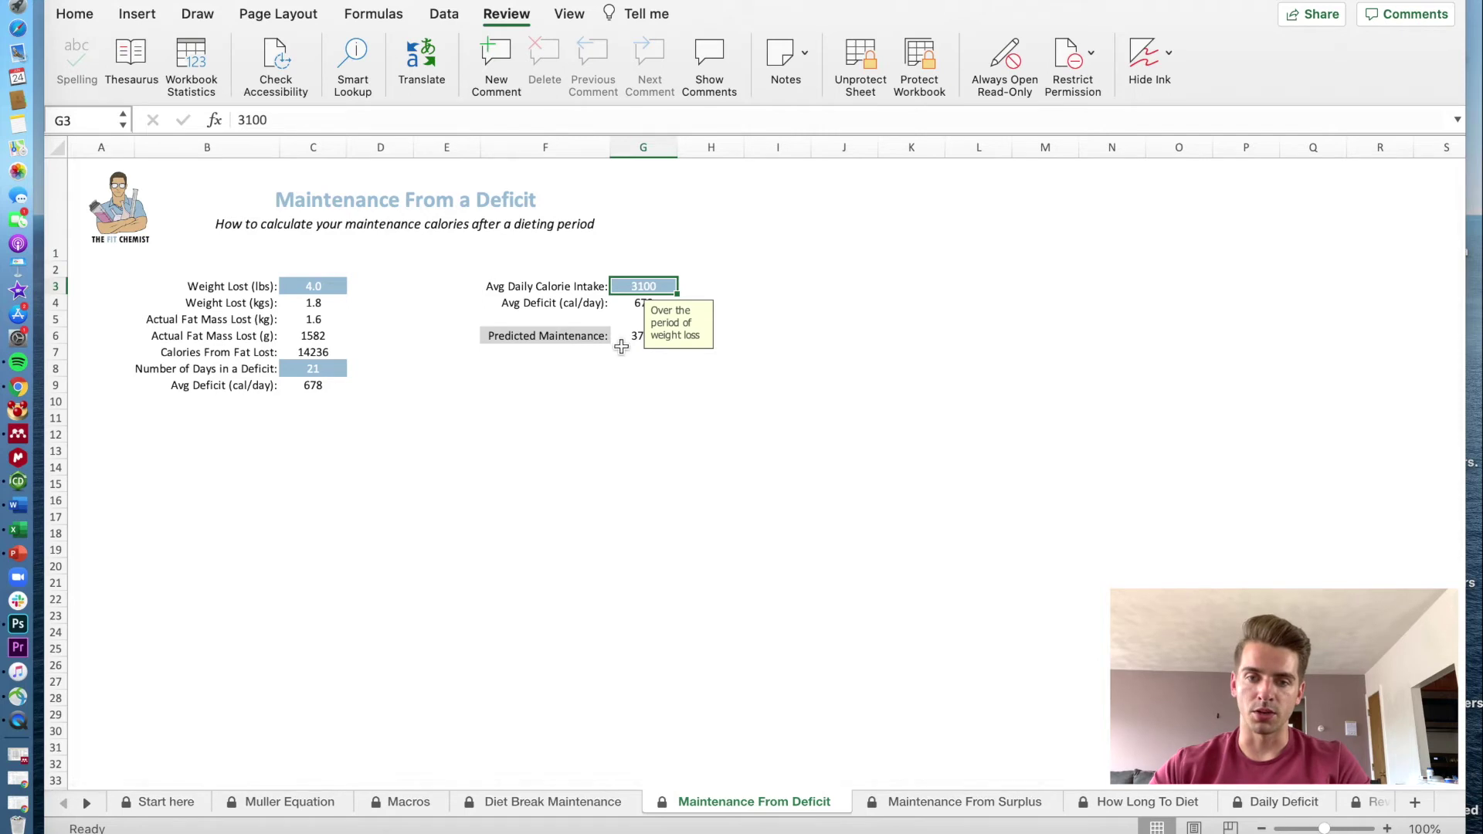
left_click(323, 369)
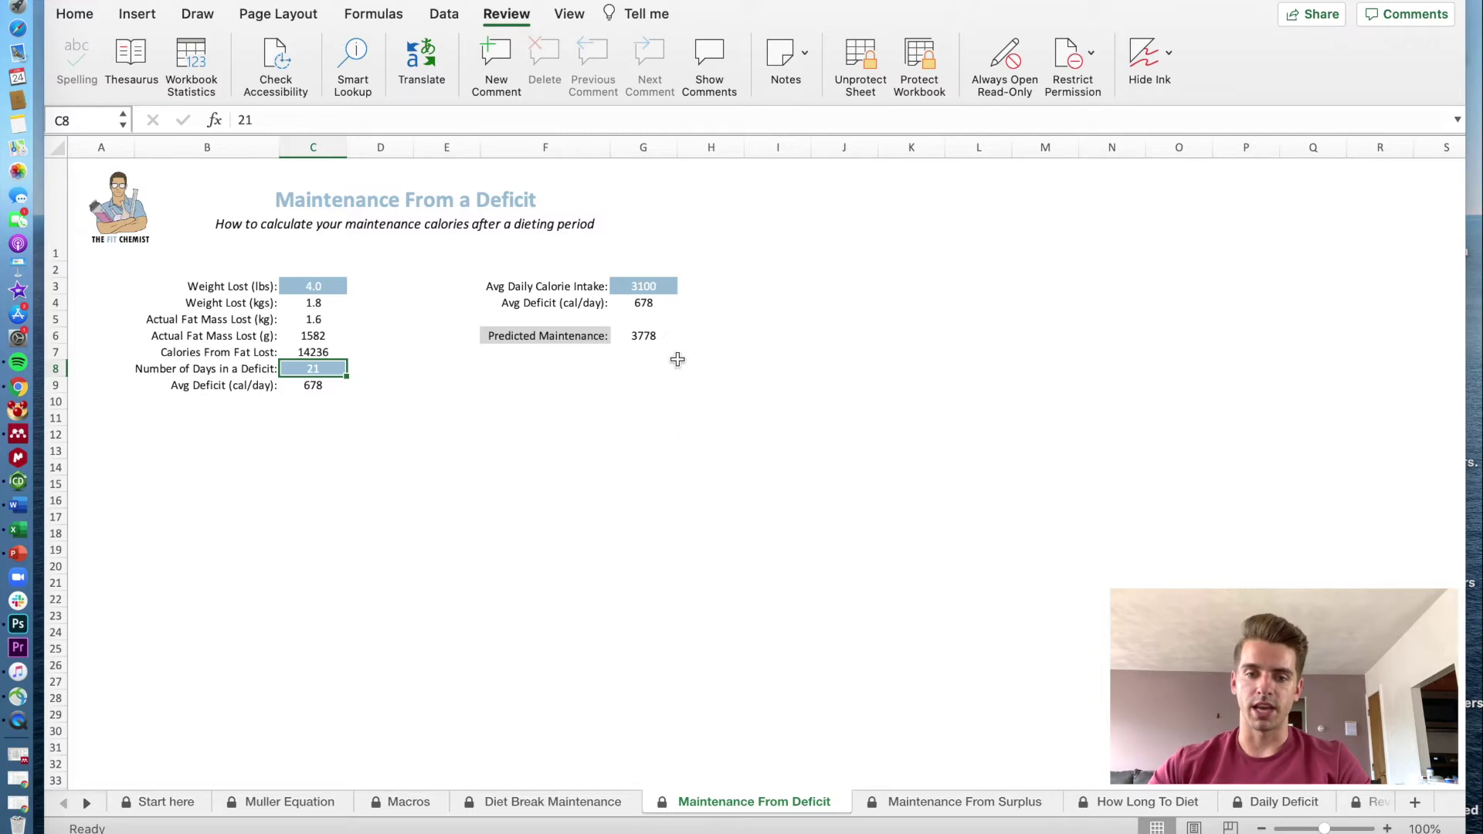
left_click(417, 805)
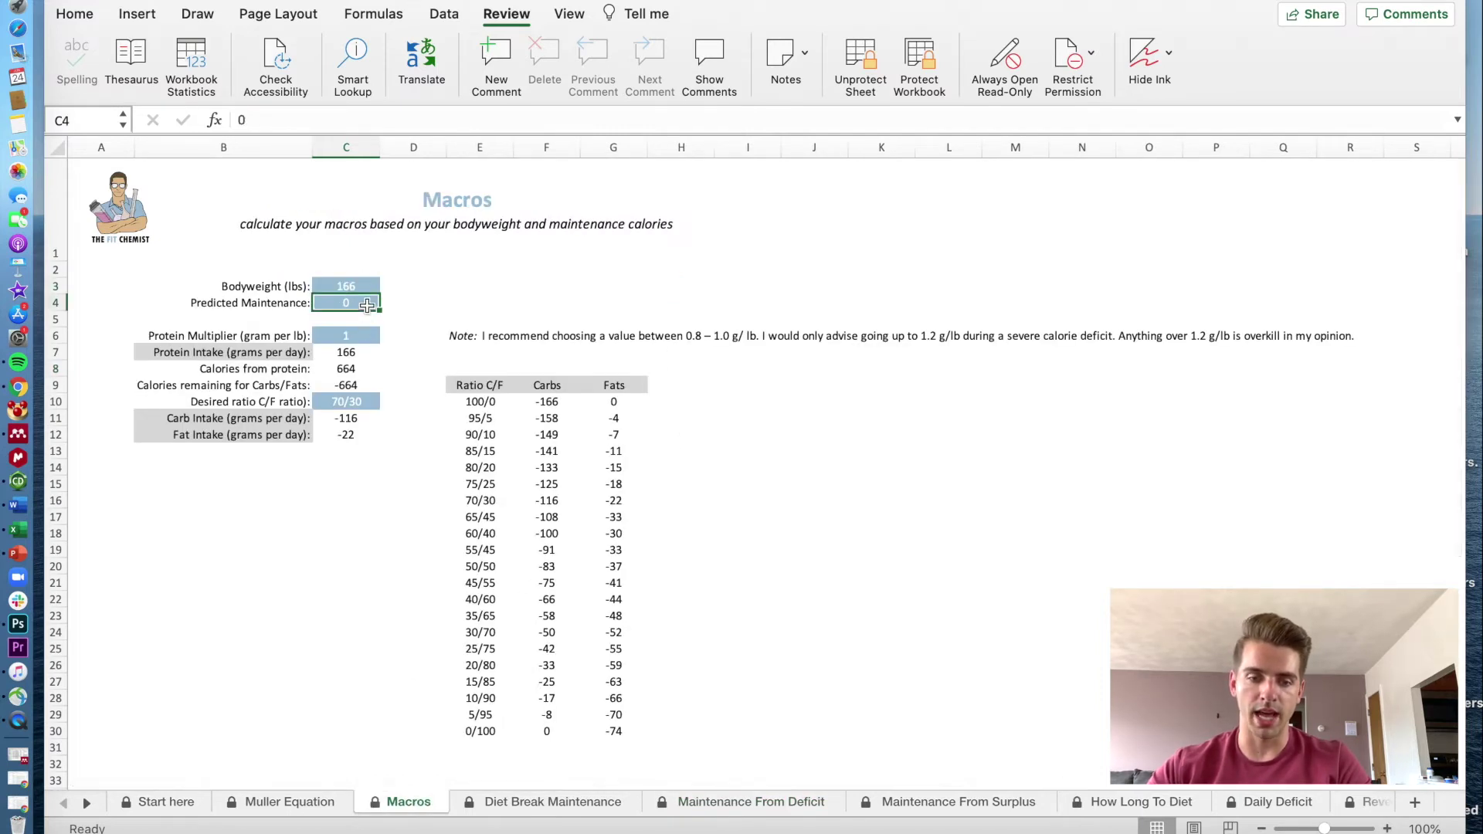
type("3778")
key("Return")
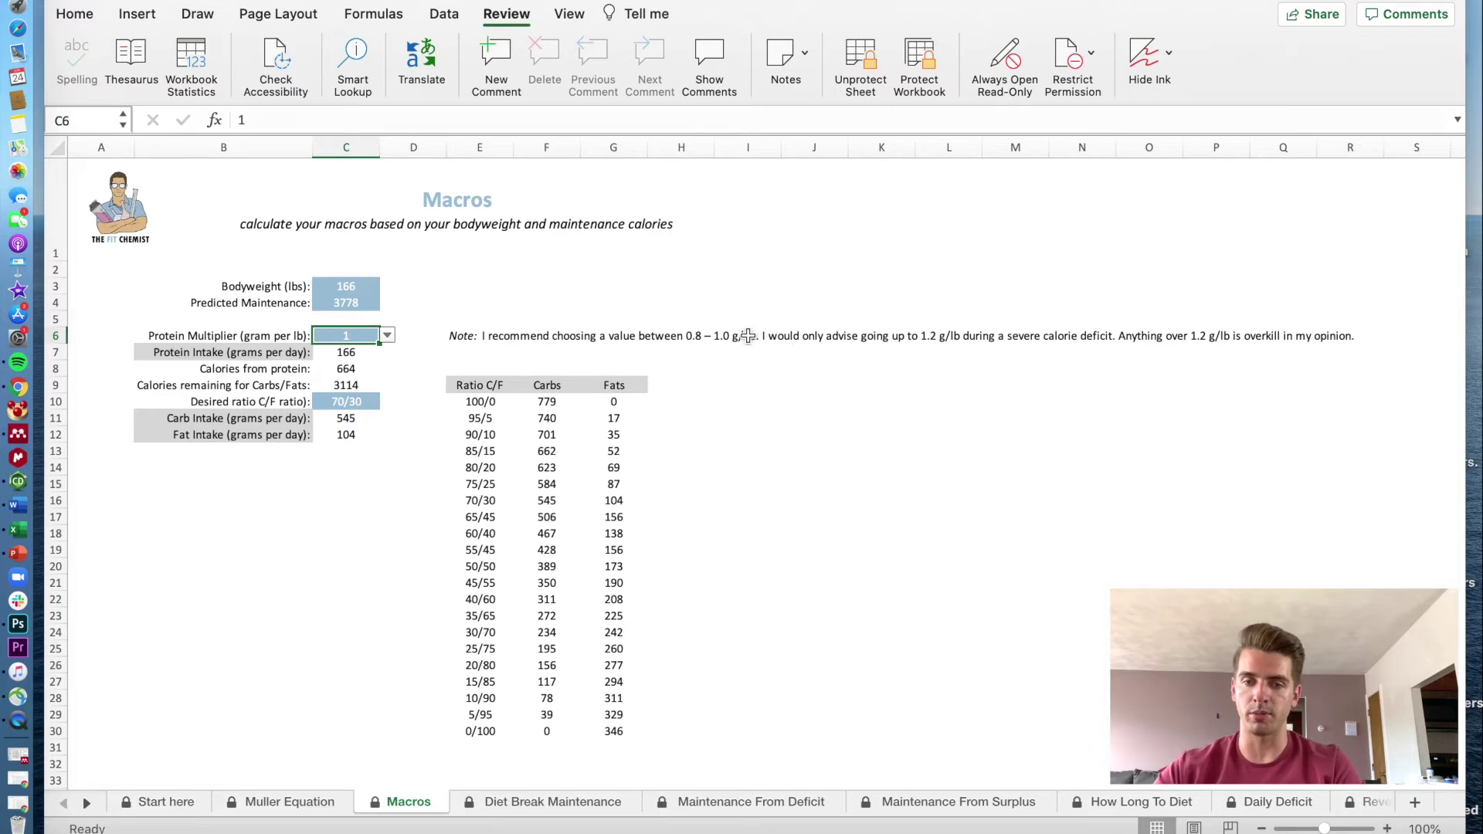
left_click(388, 337)
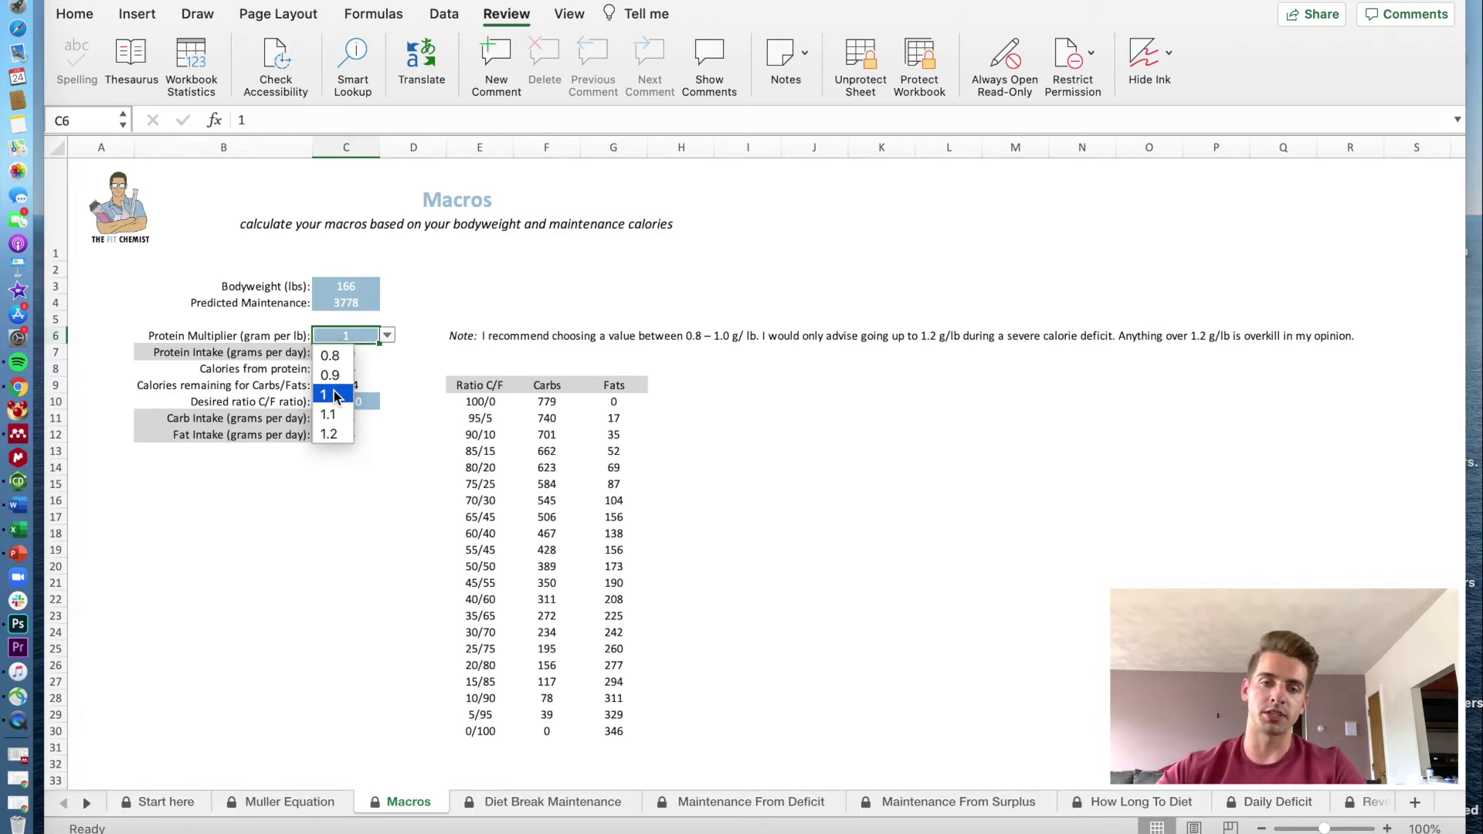
- Keep the protein multiplier at 1, giving 166 g protein
left_click(337, 397)
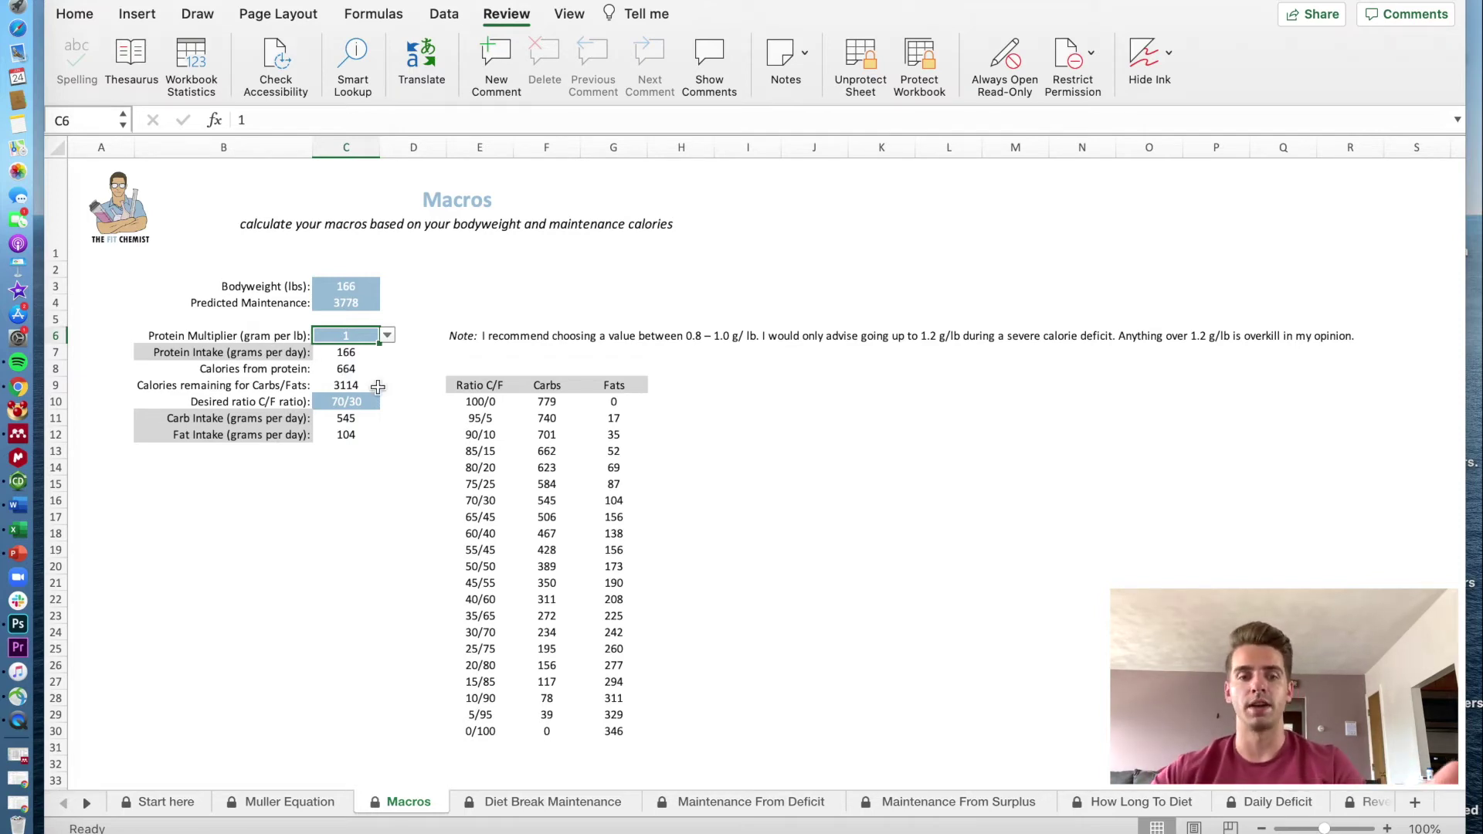
left_click(360, 402)
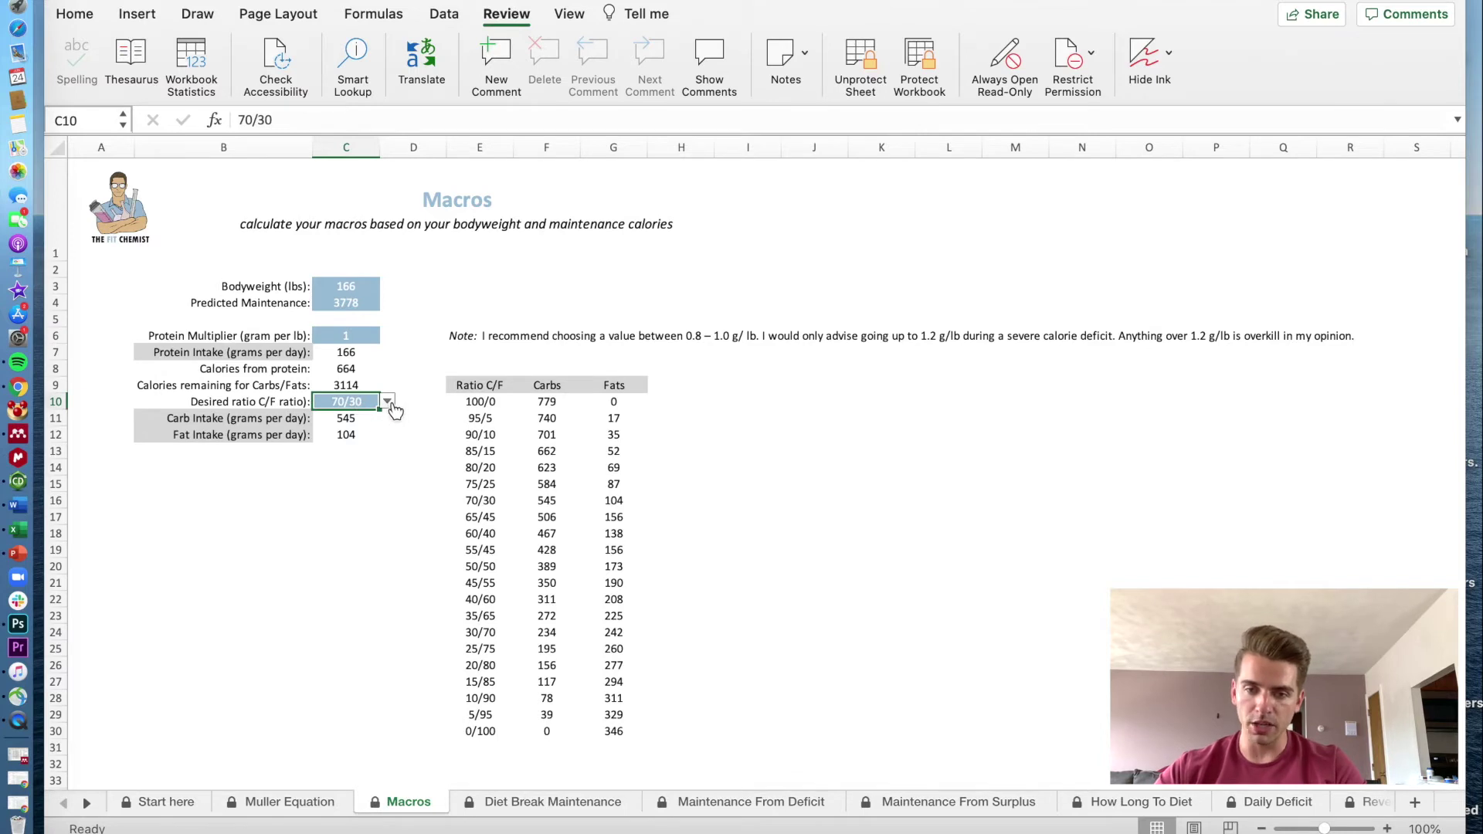
left_click(387, 401)
scroll(371, 468, "down", 5)
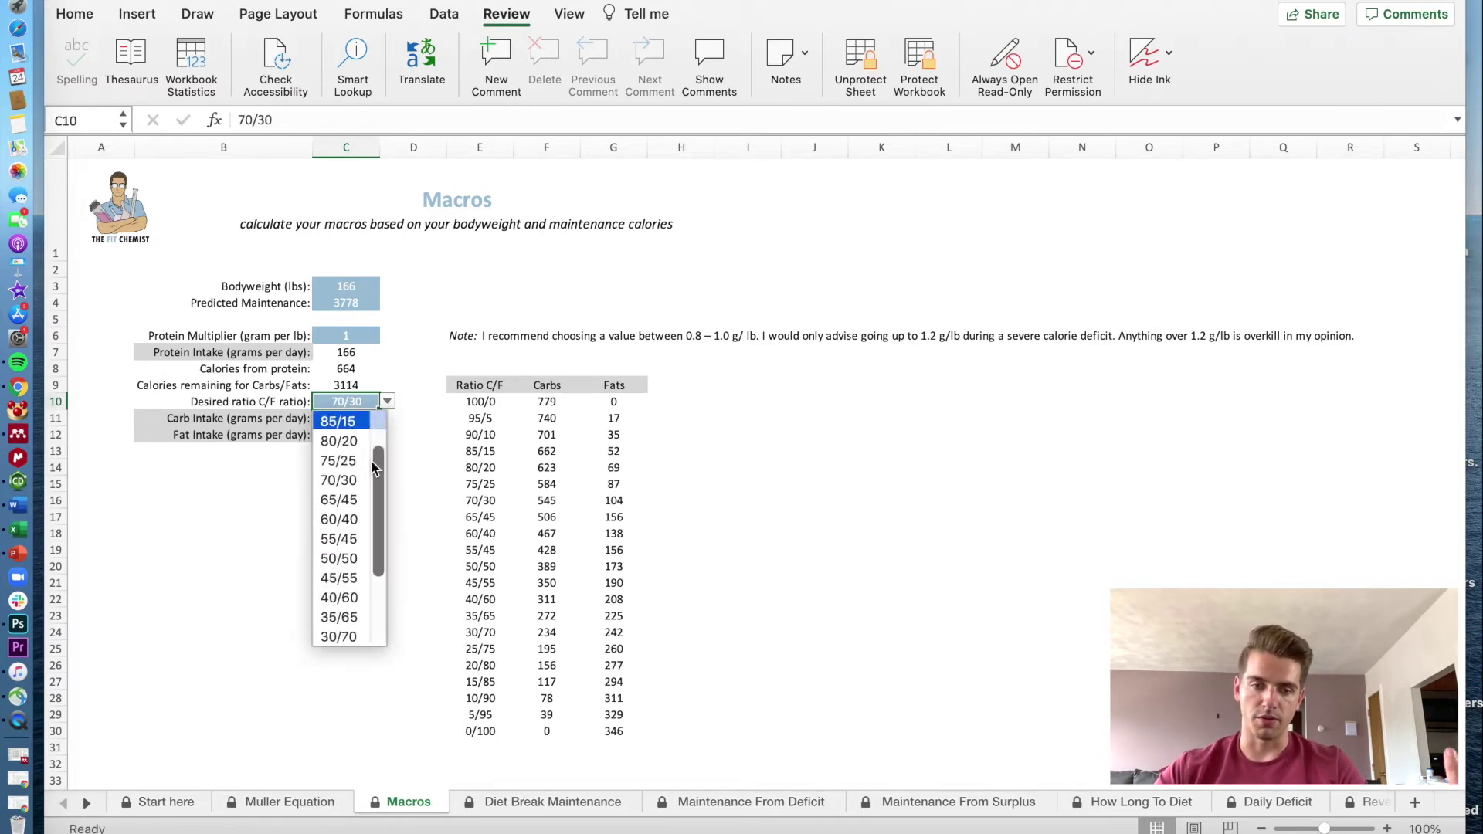
left_click(351, 521)
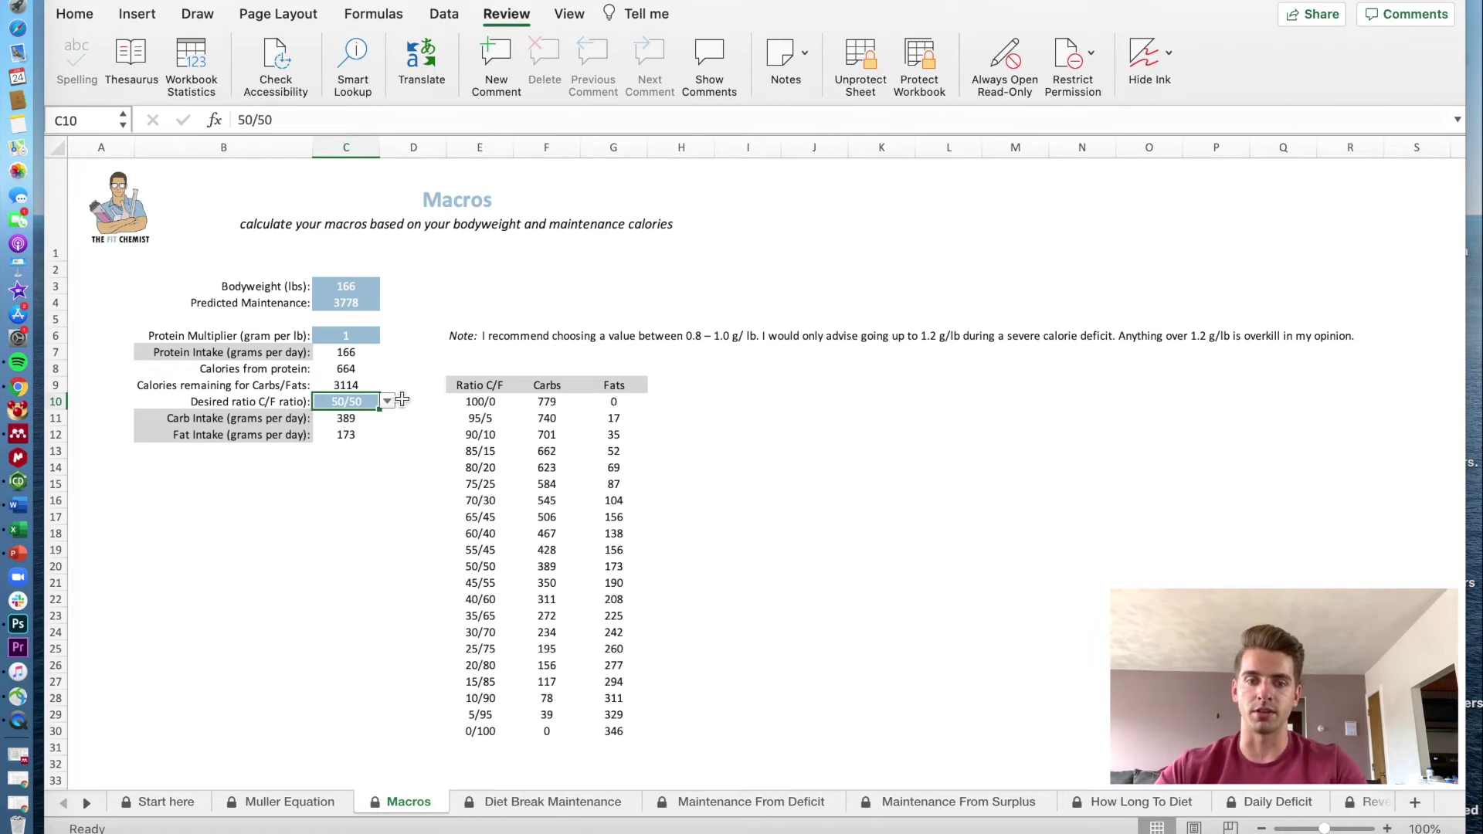
left_click(388, 404)
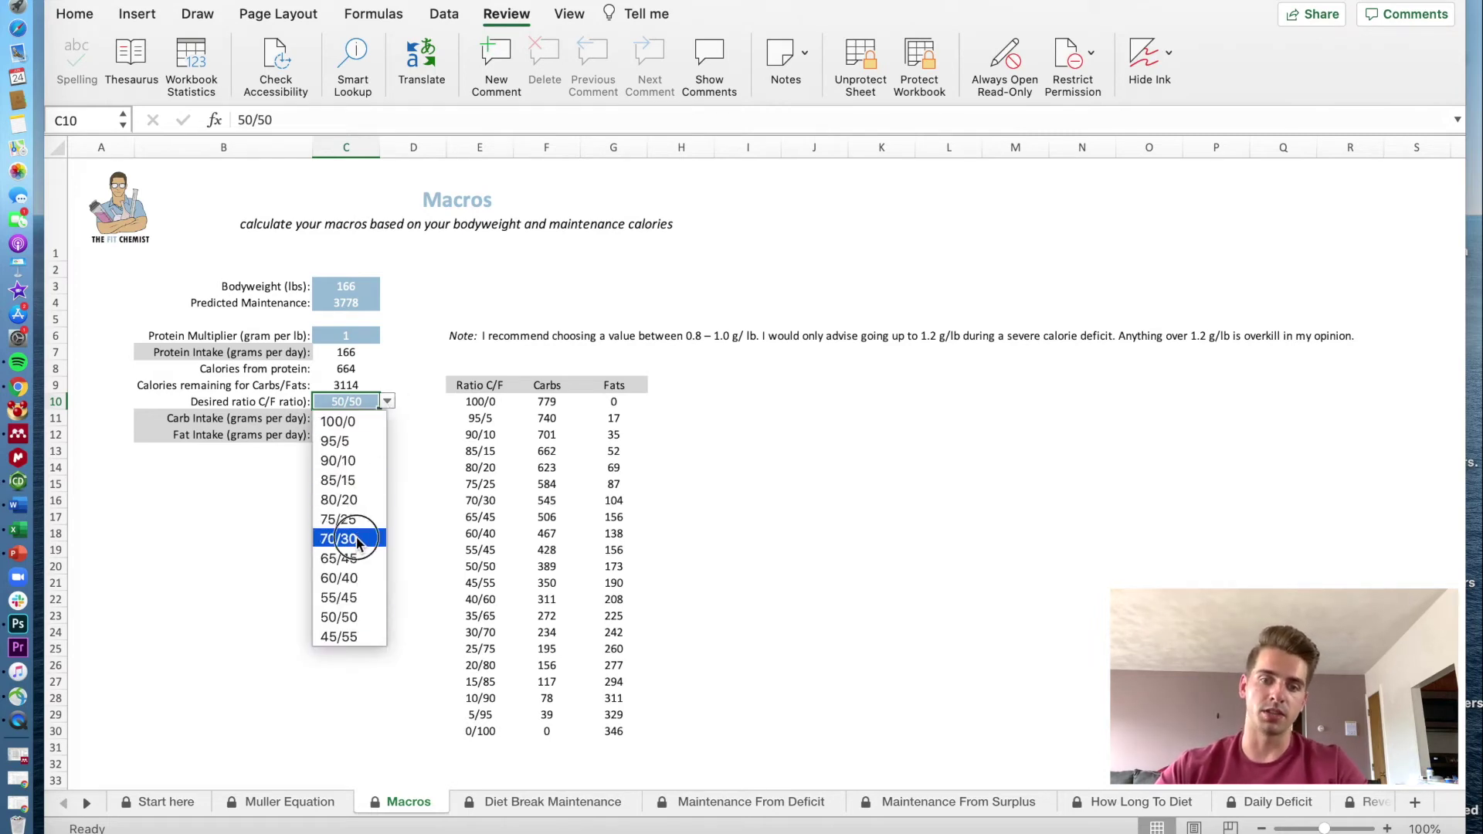
left_click(351, 539)
left_click(387, 401)
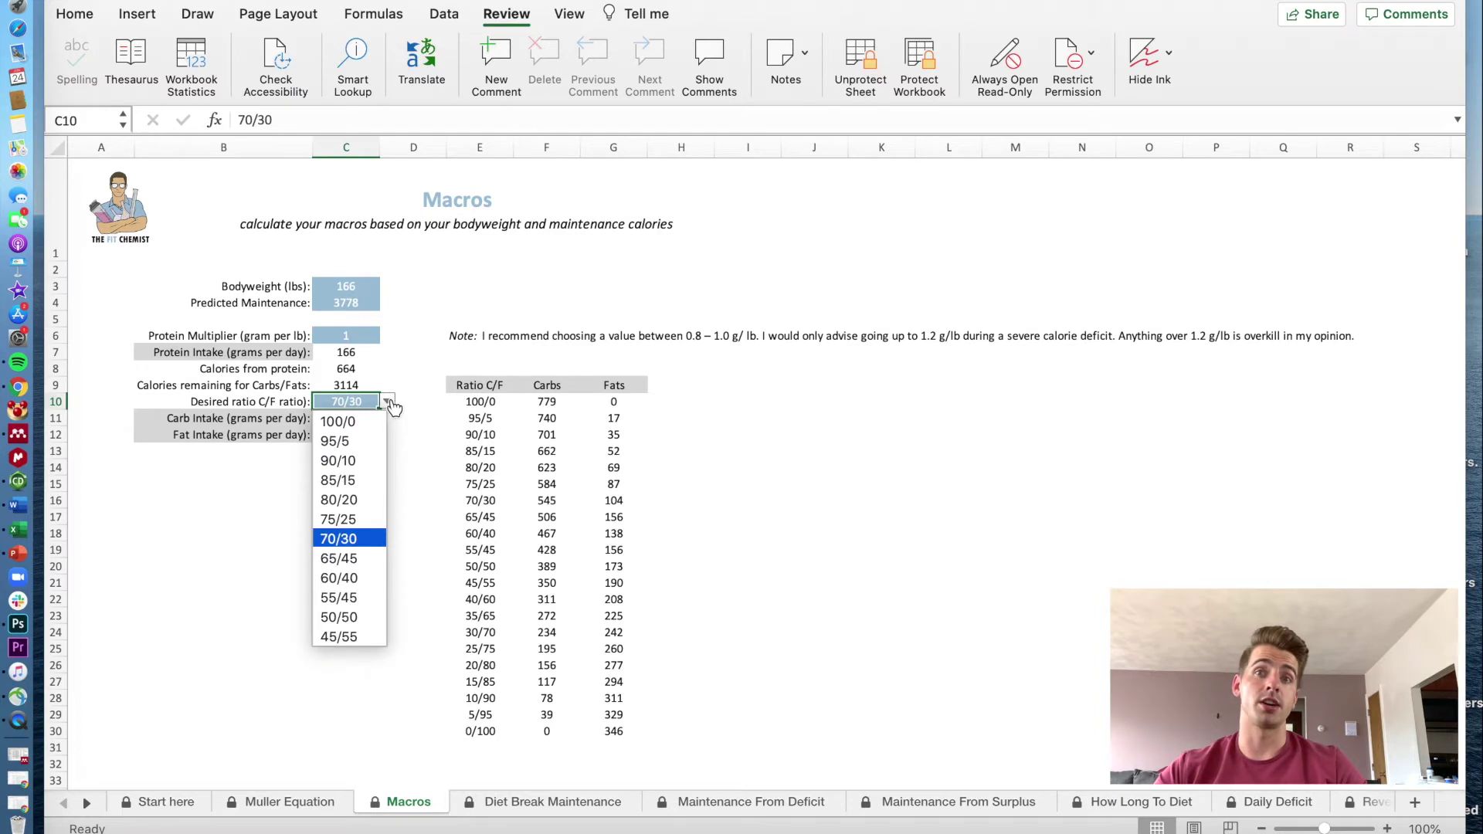
scroll(351, 541, "down", 3)
scroll(355, 579, "down", 3)
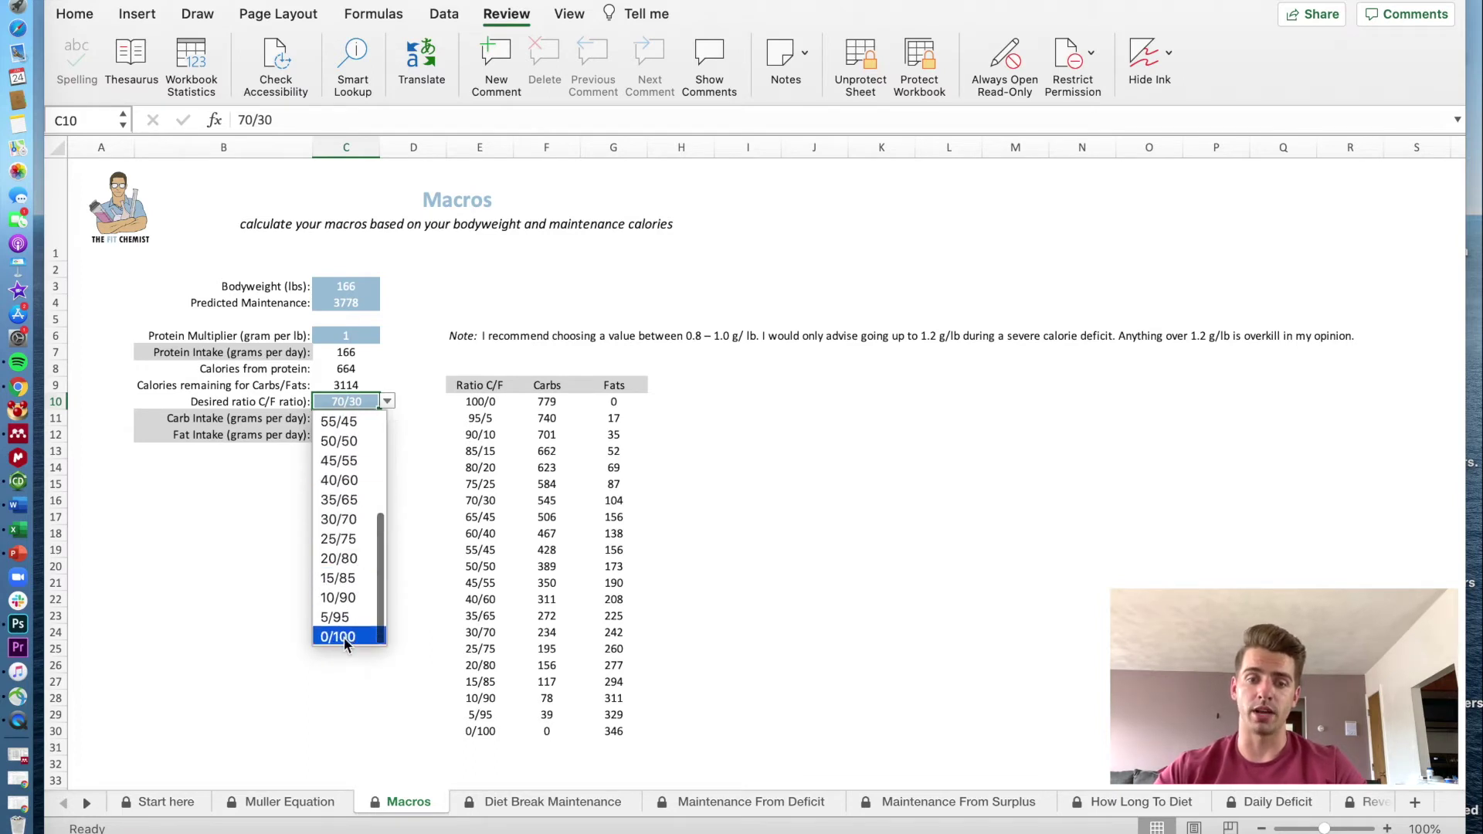
left_click(346, 617)
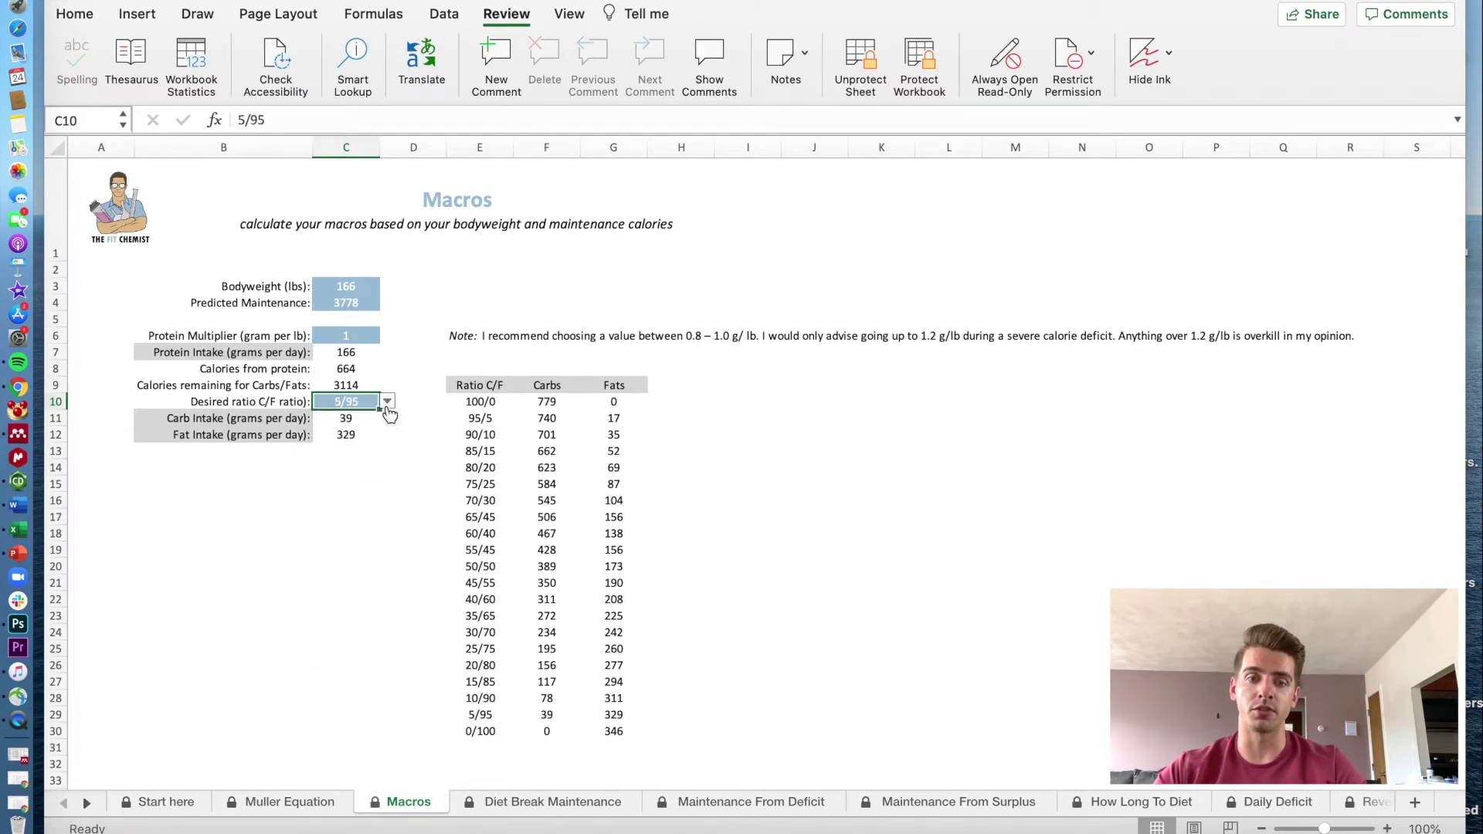
left_click(385, 402)
scroll(353, 630, "down", 3)
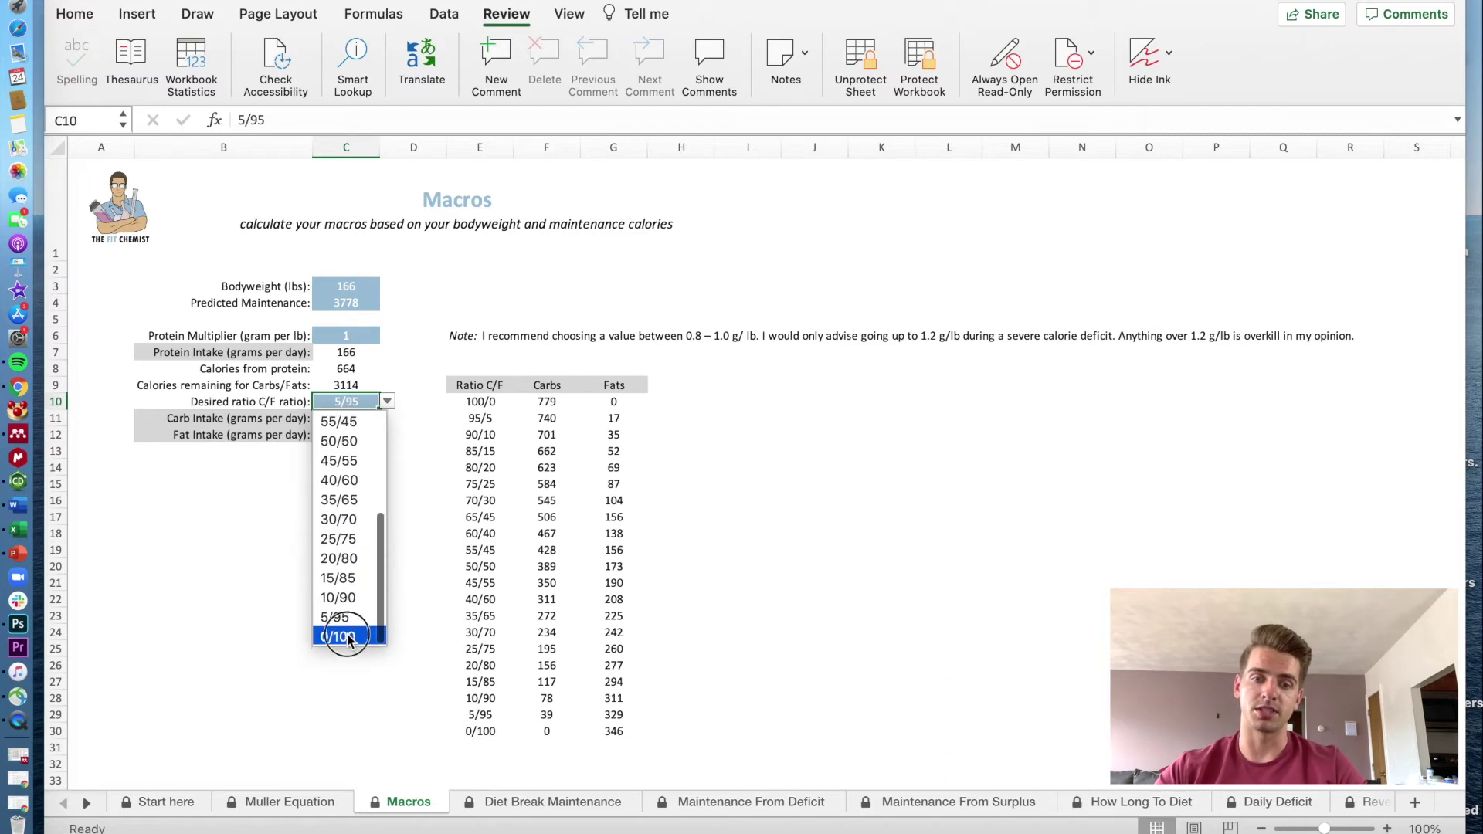
left_click(354, 637)
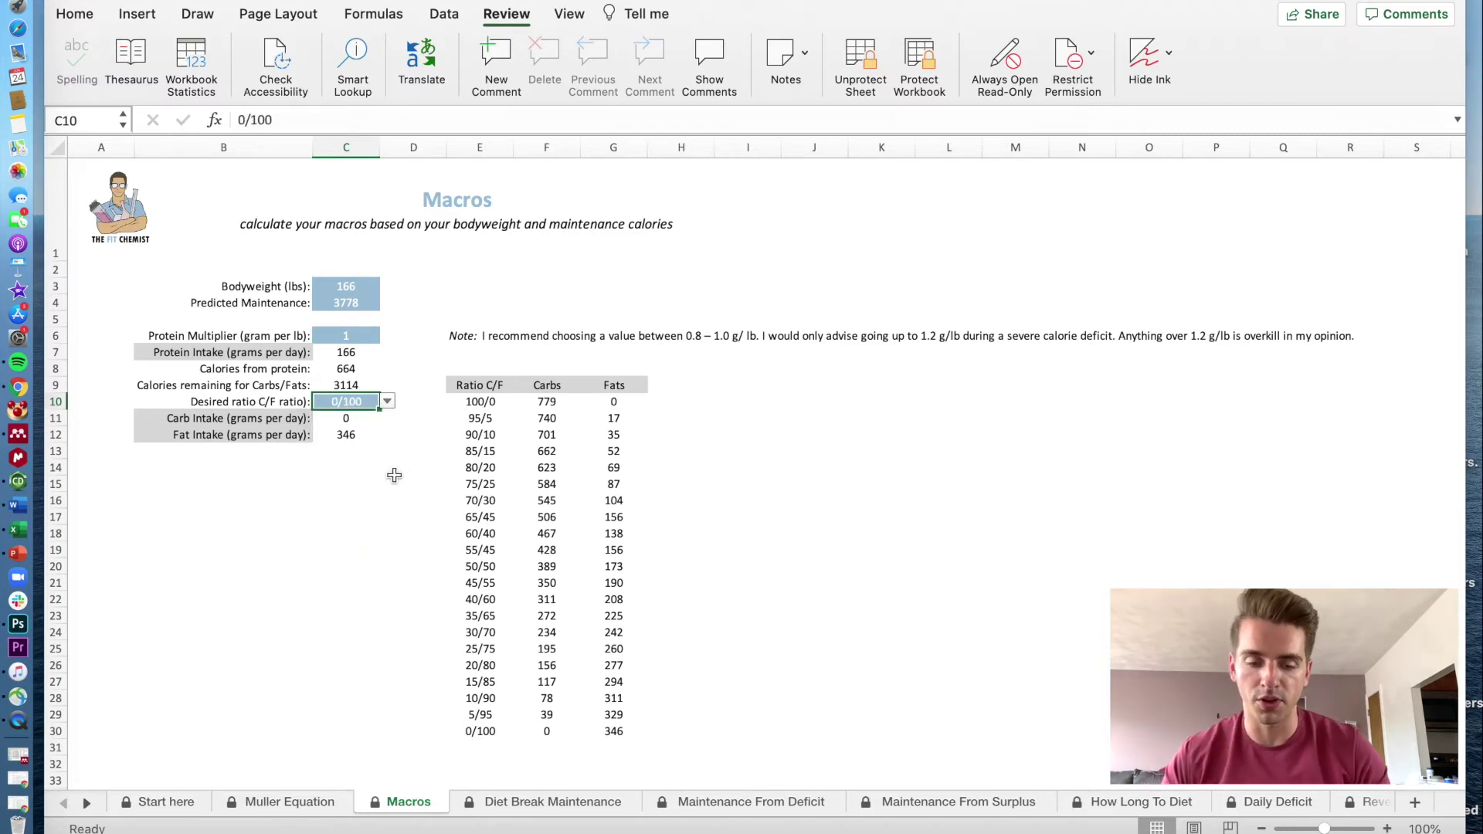
left_click(387, 401)
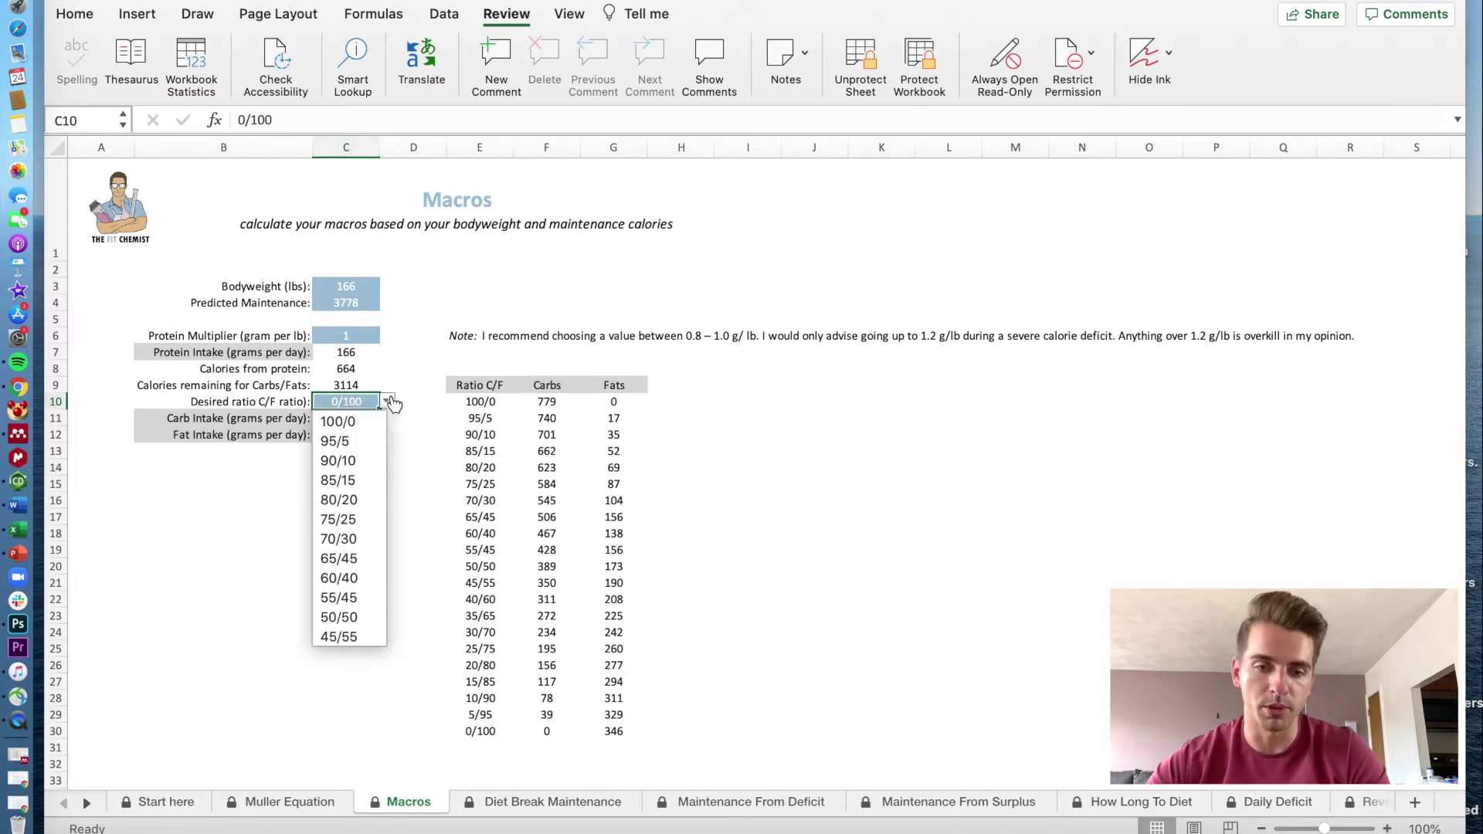
left_click(352, 543)
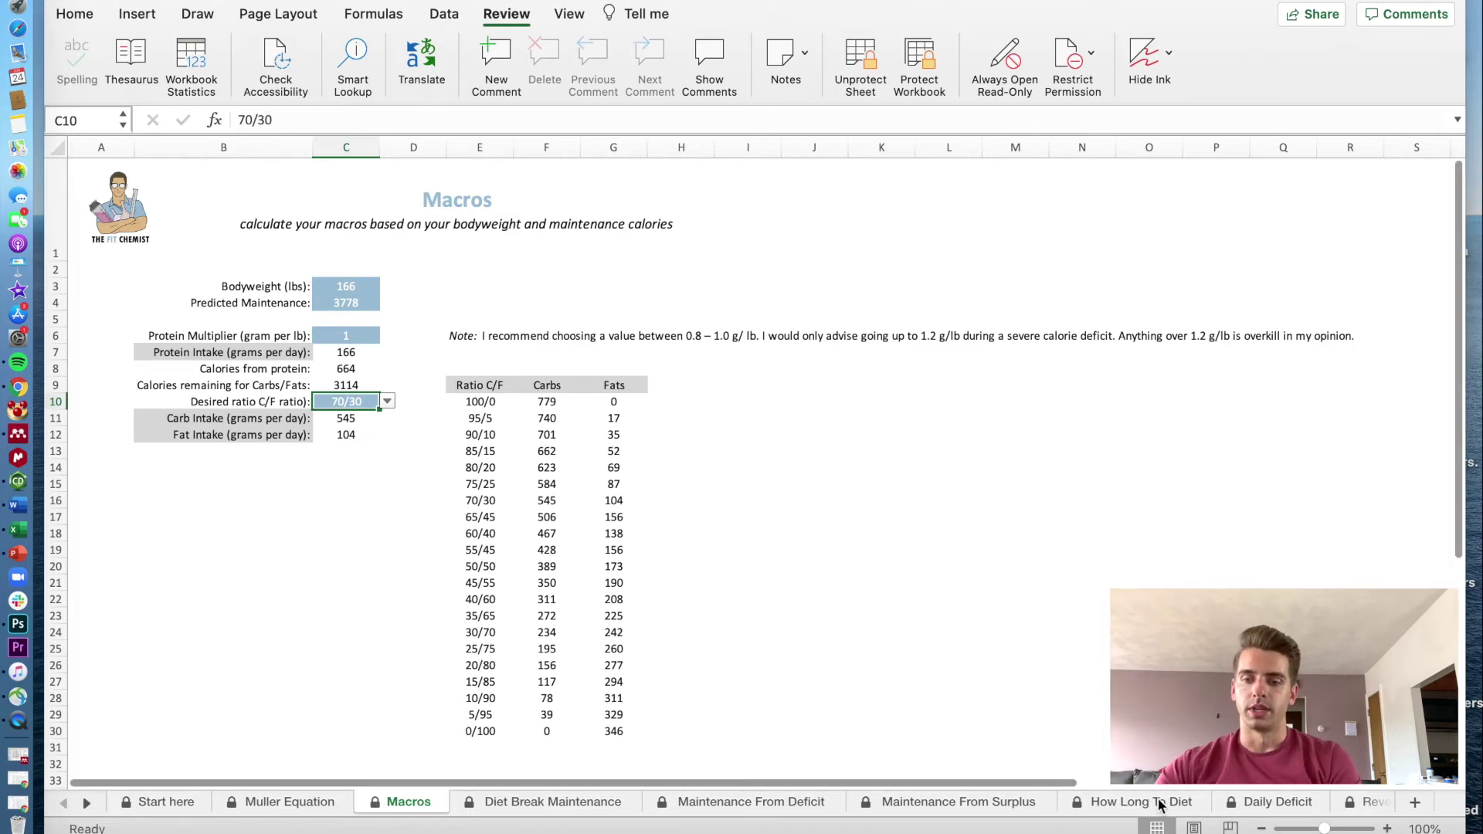
- Enter 180 lbs, 16% body fat, target 4% and 25 weeks on How Long To Diet
left_click(1115, 804)
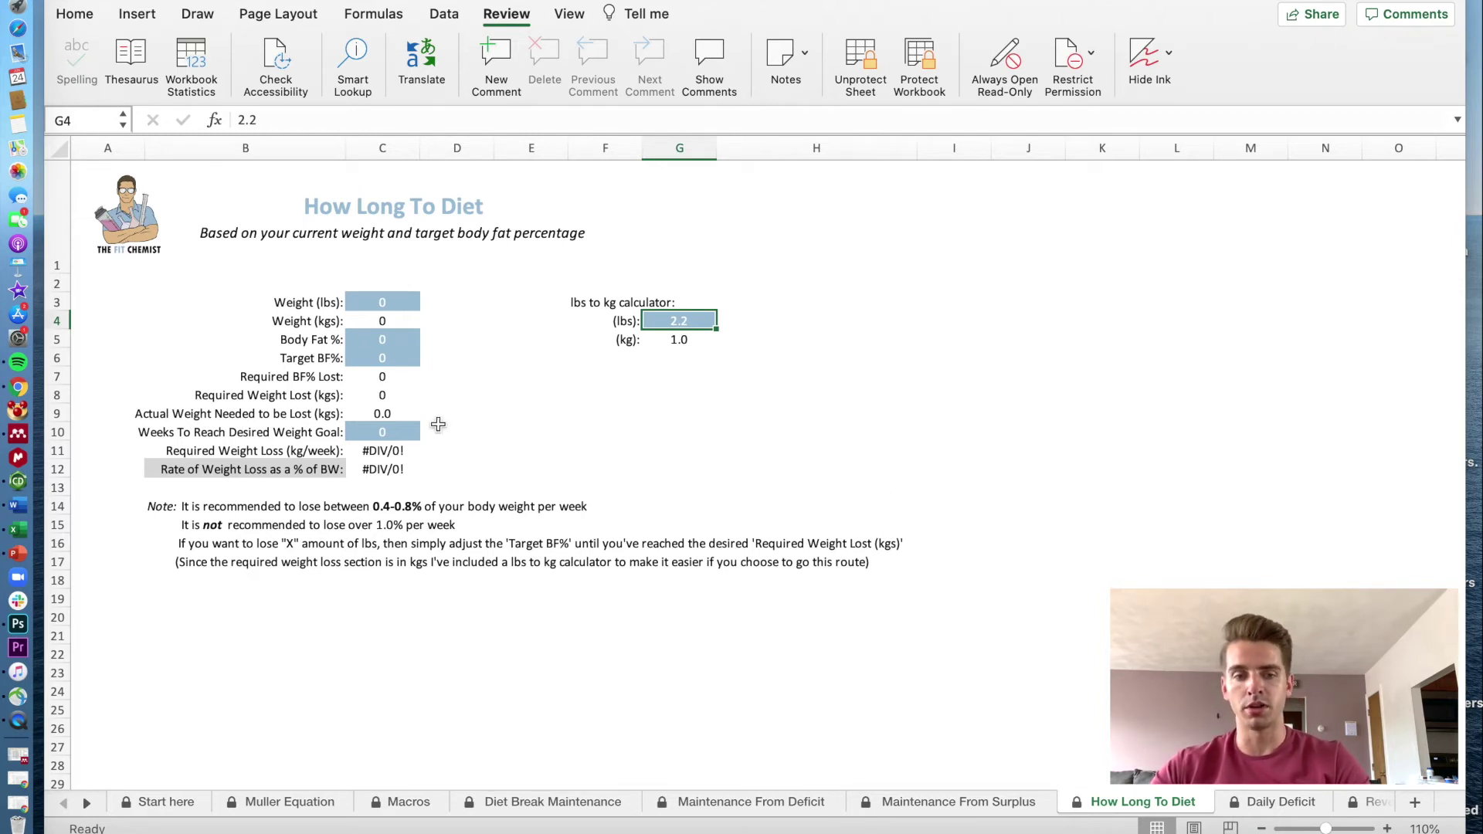
left_click(408, 306)
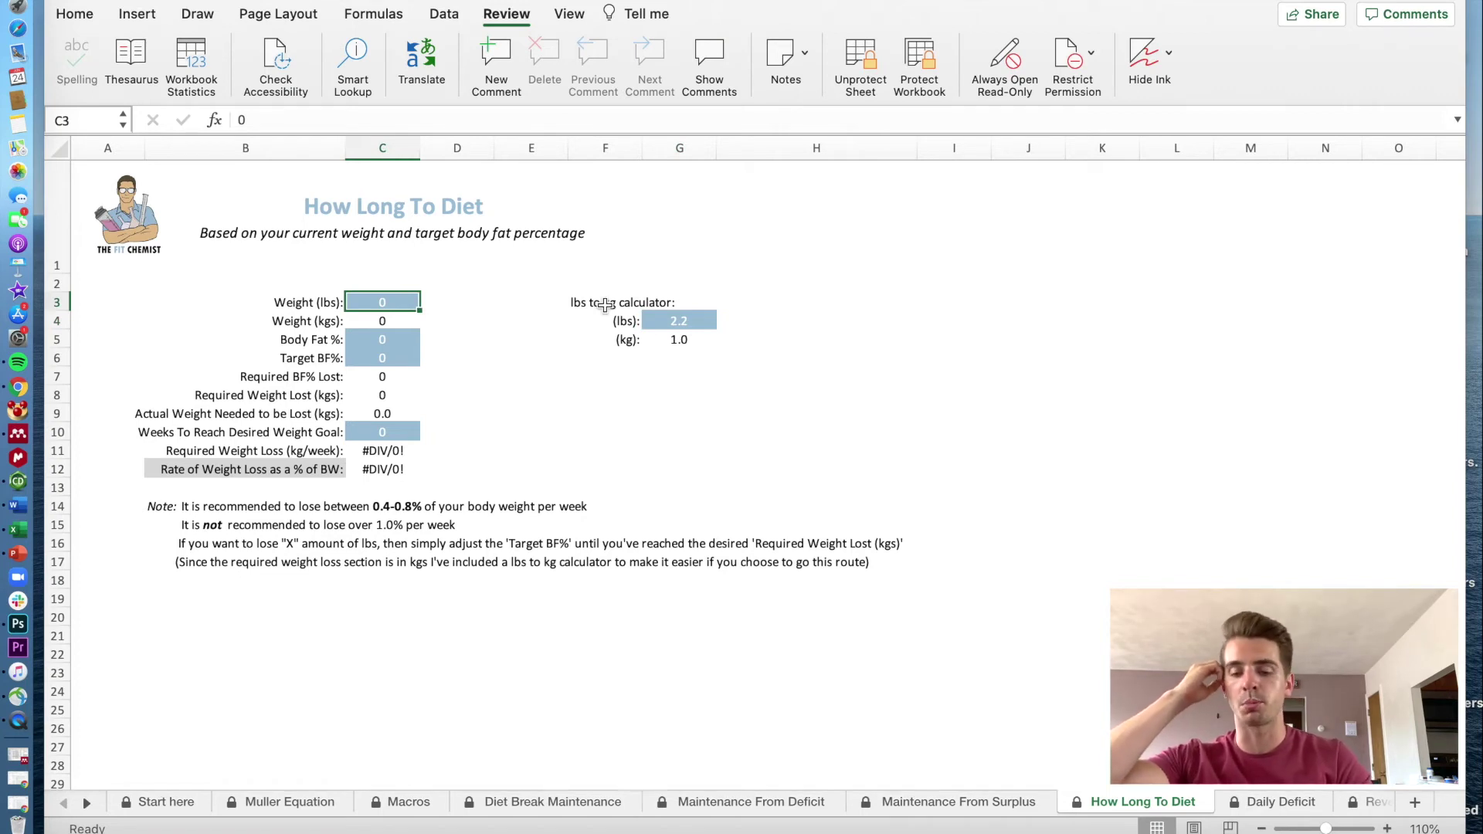
type("180")
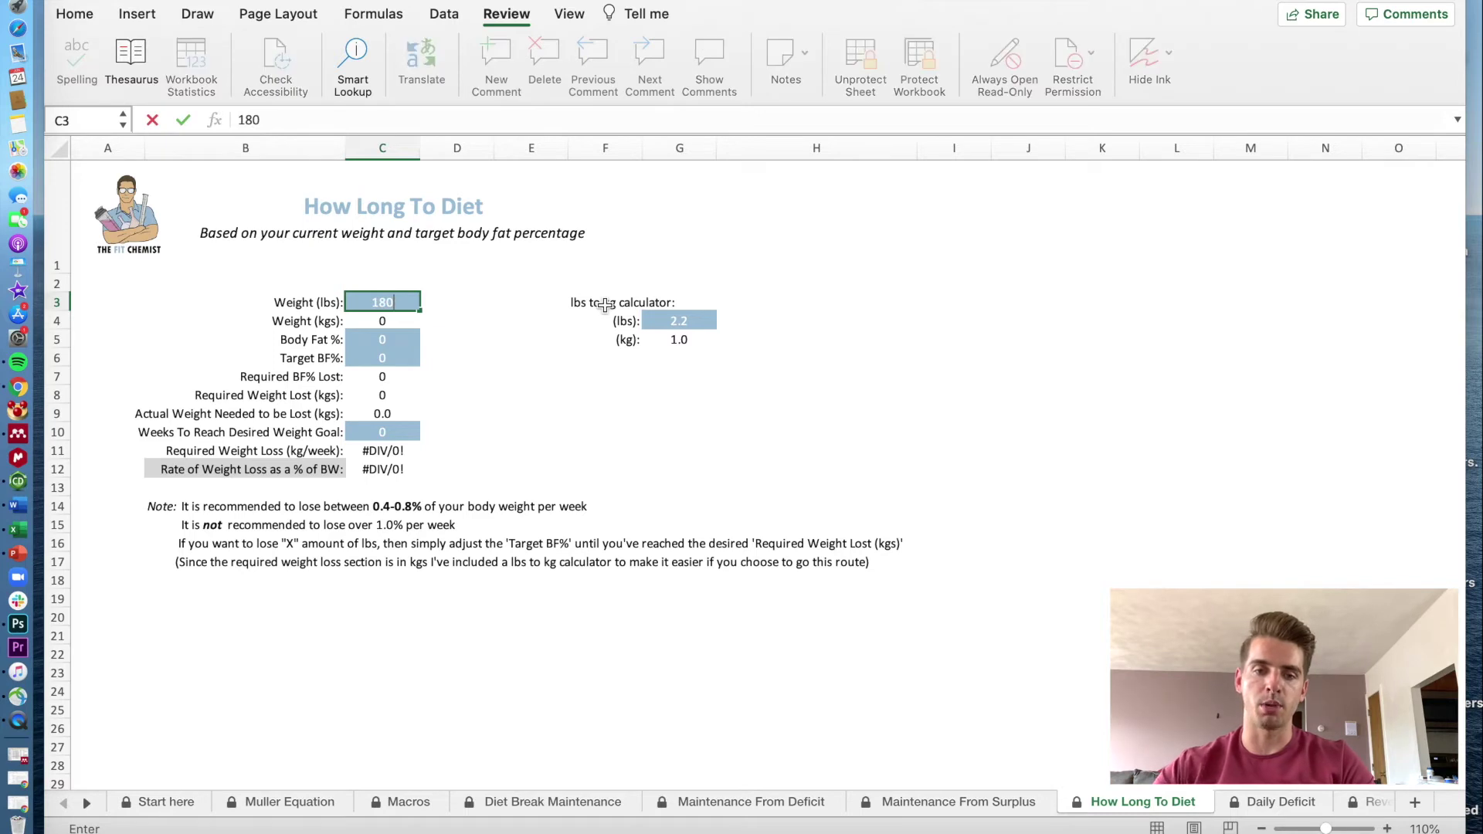
left_click(397, 338)
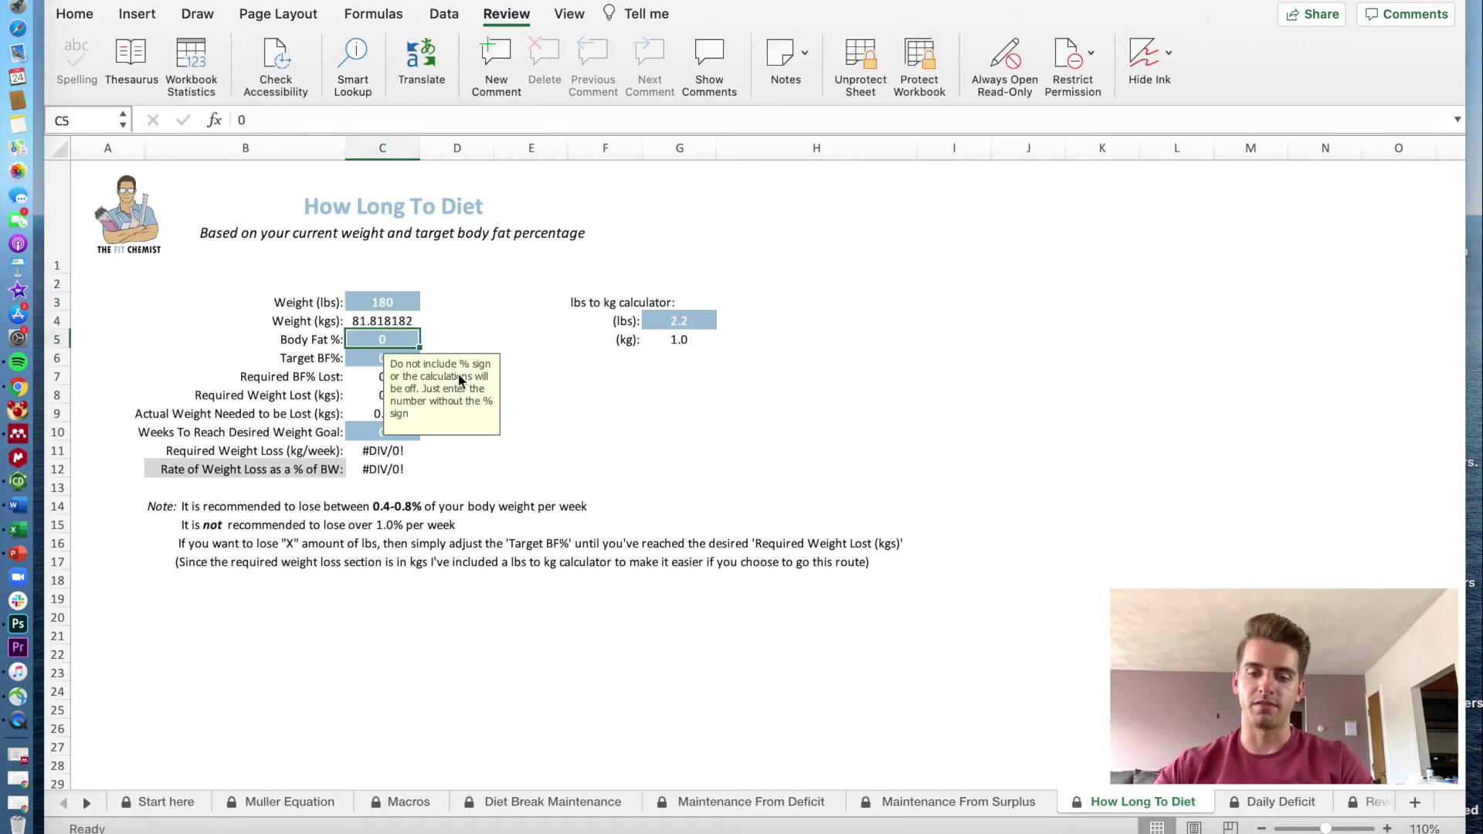
type("16")
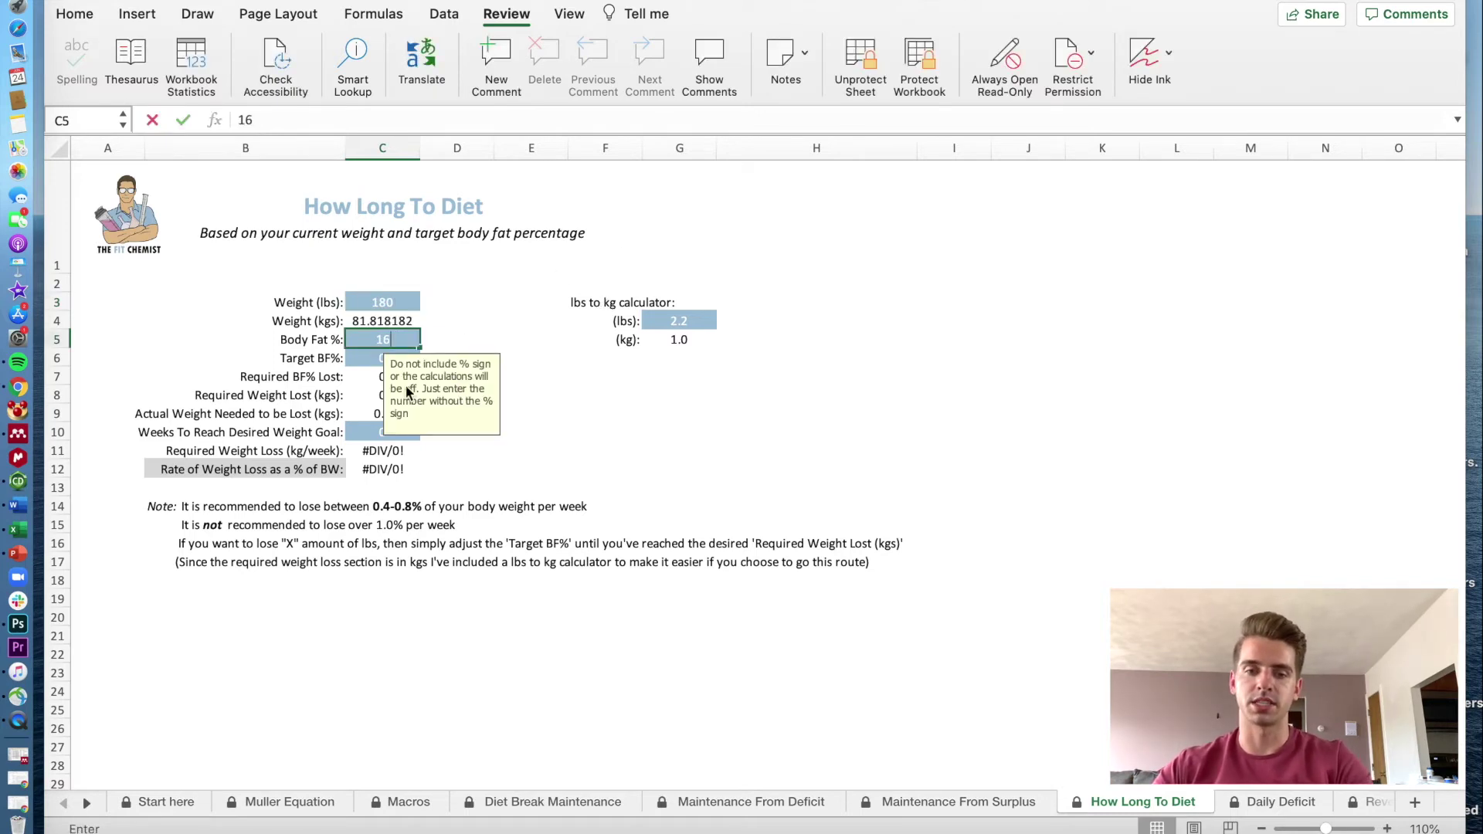
key("Return")
type("4")
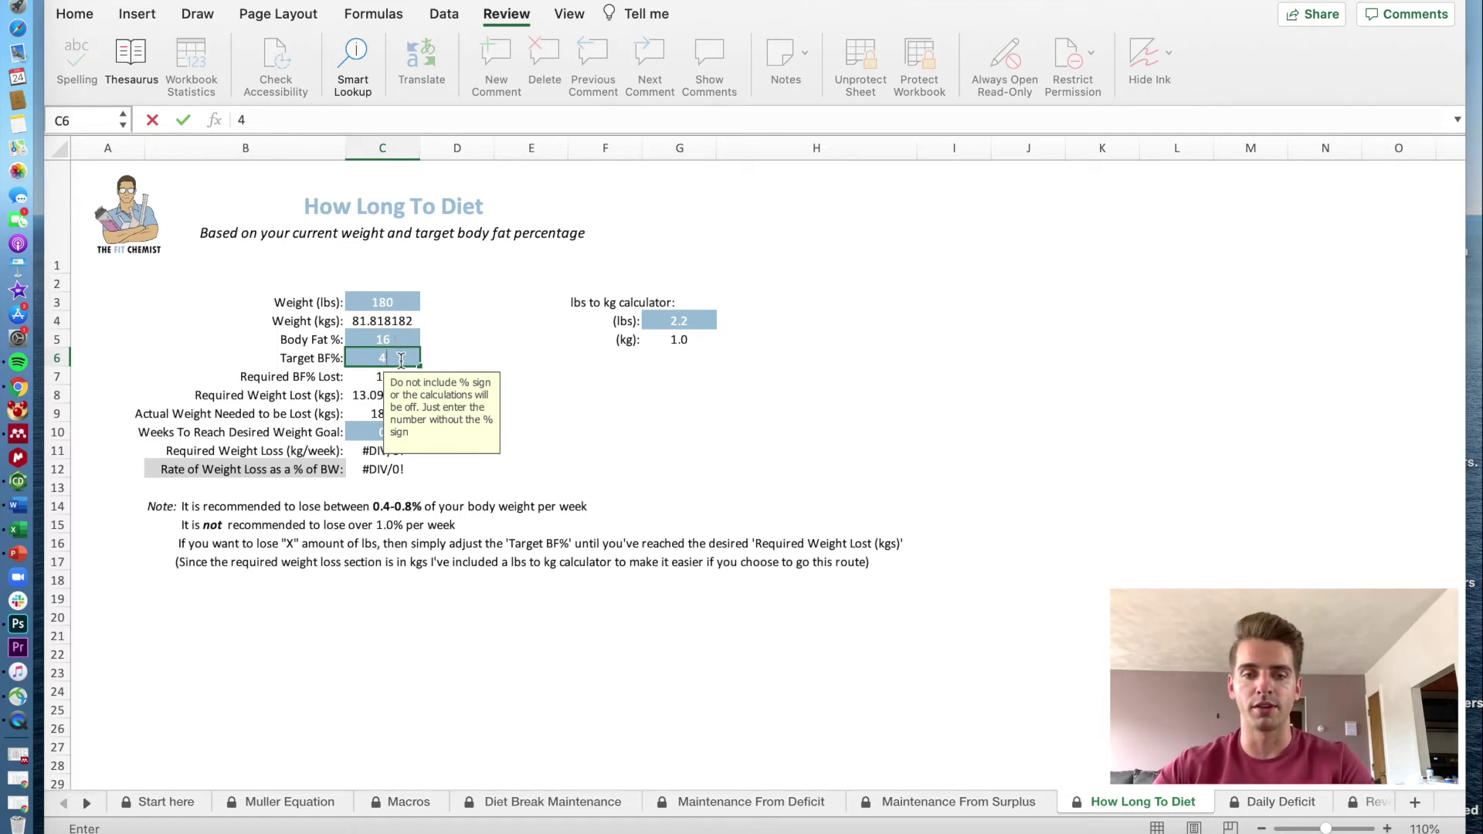
key("Return")
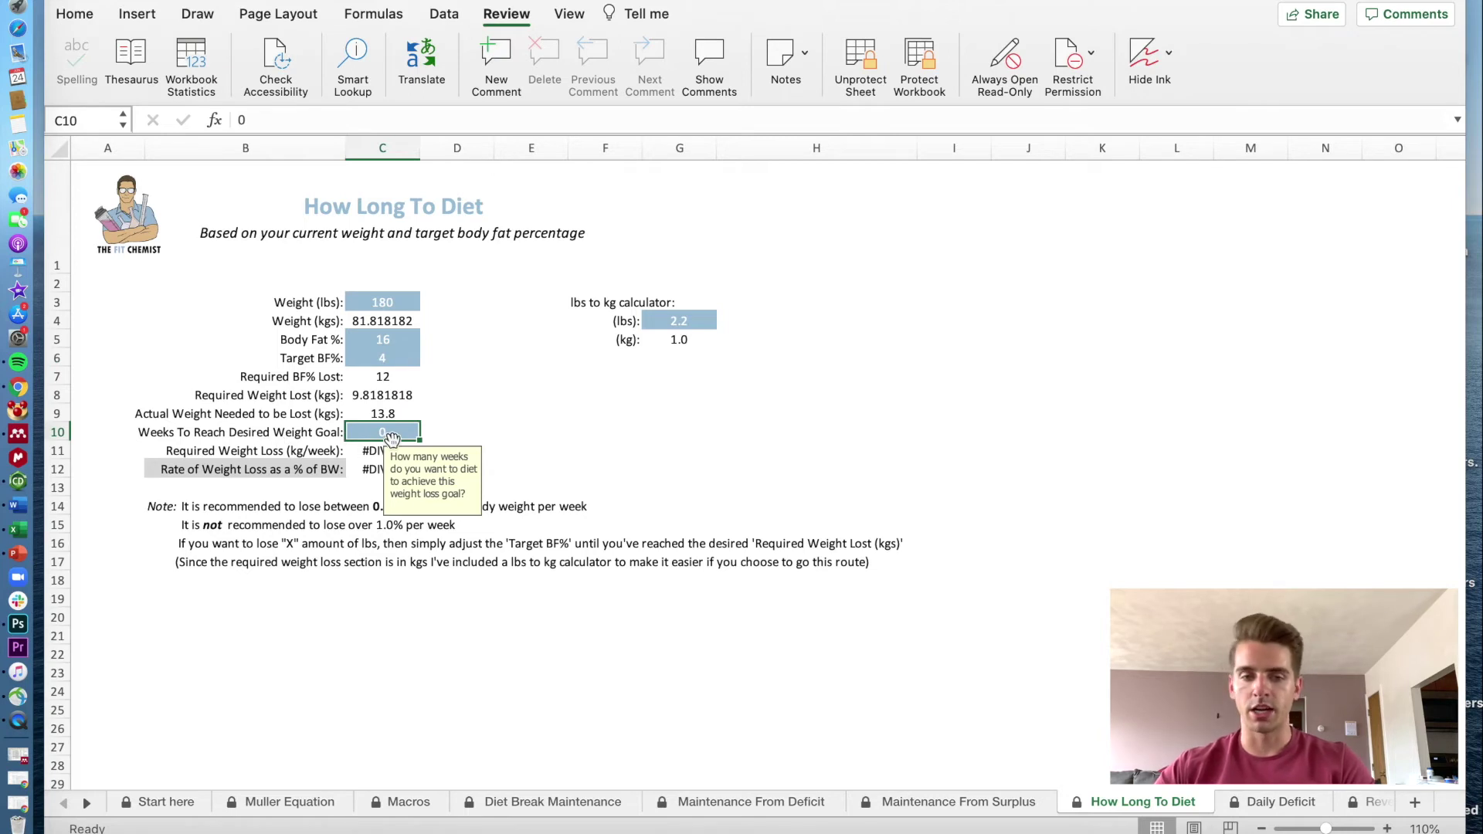
type("25")
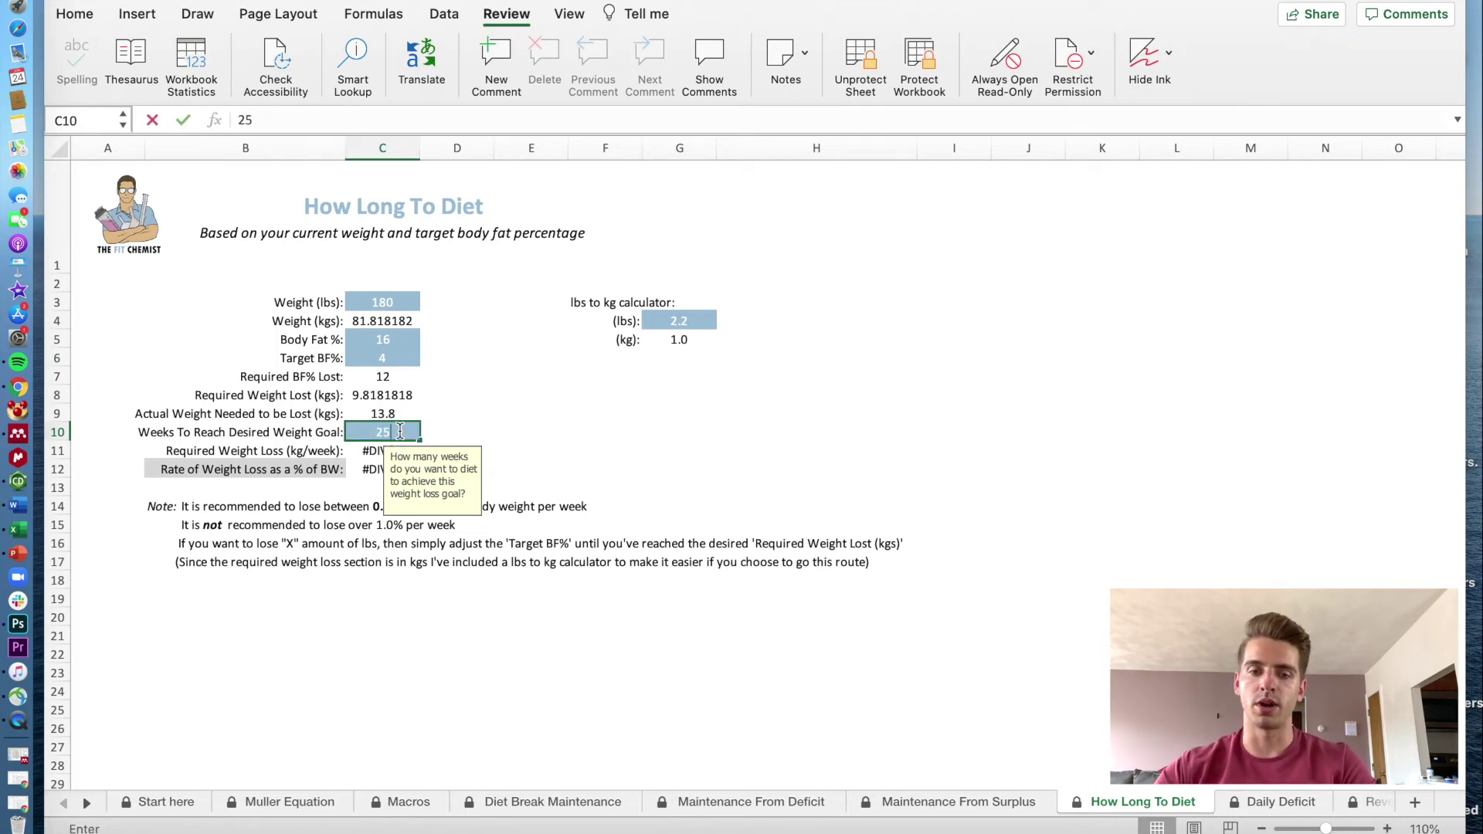
key("Return")
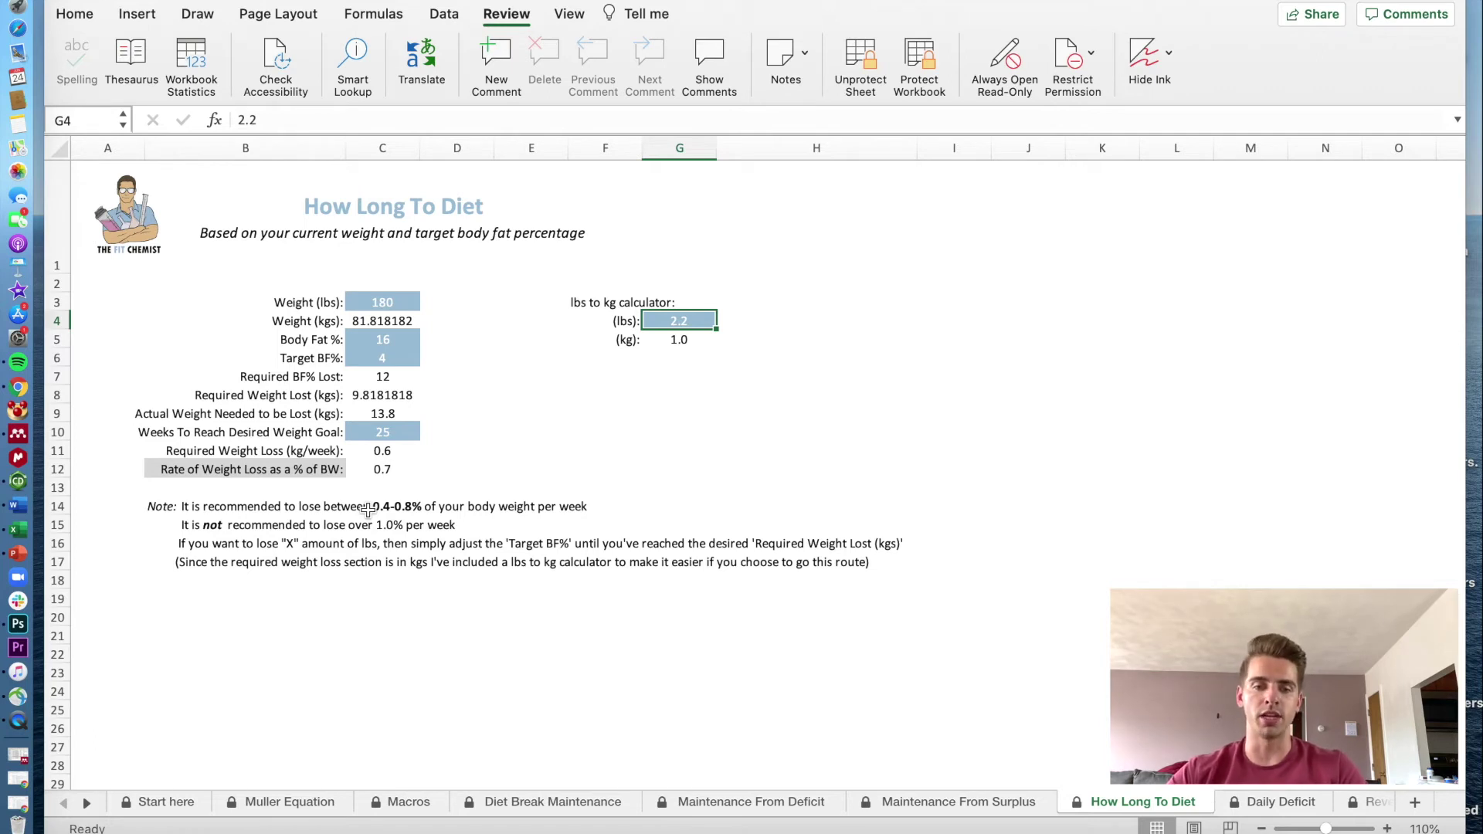
- Try 12 weeks to goal, then restore 25 weeks for a 0.6 kg weekly loss
left_click(398, 429)
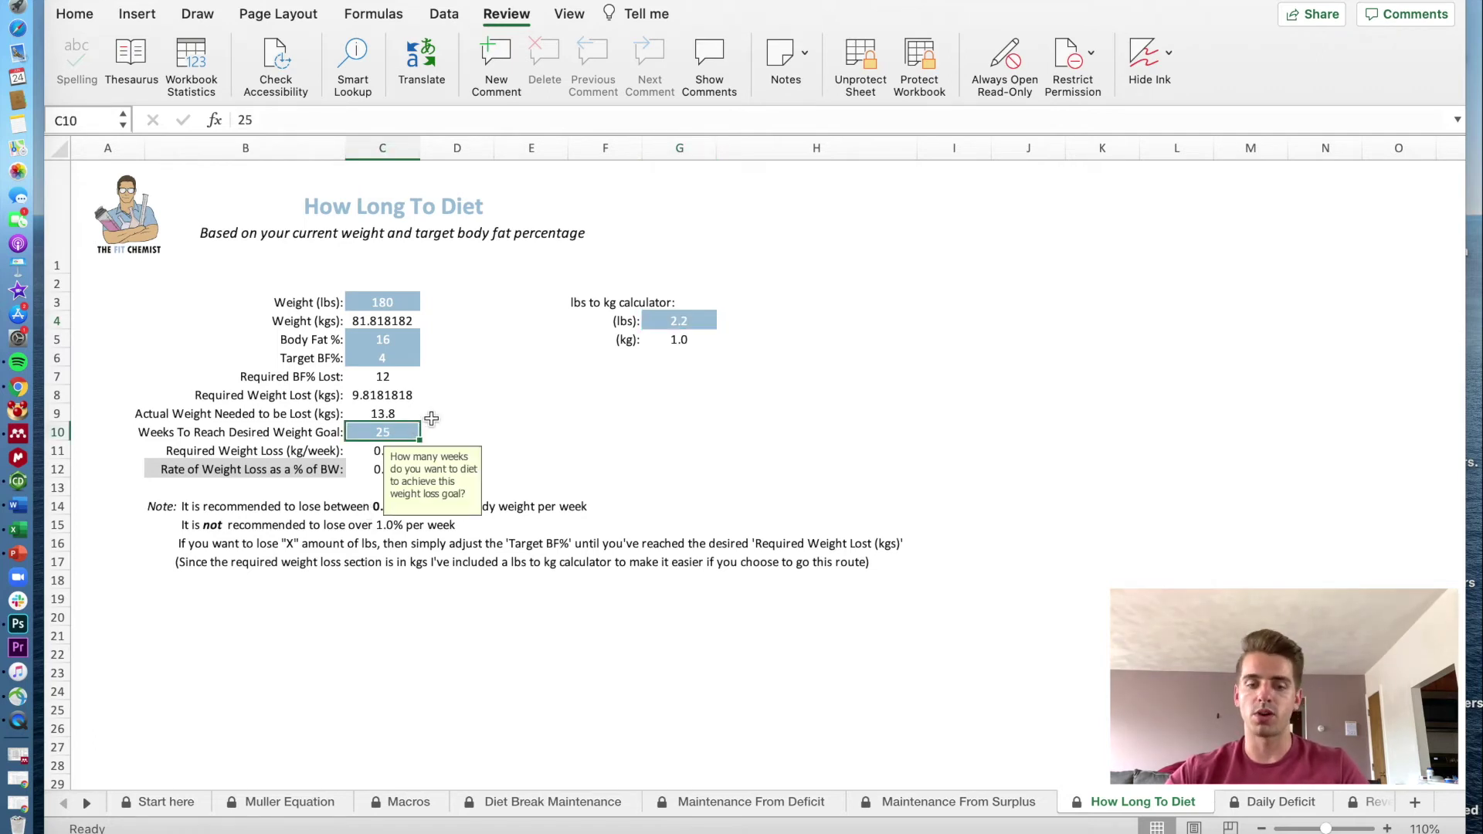
type("12")
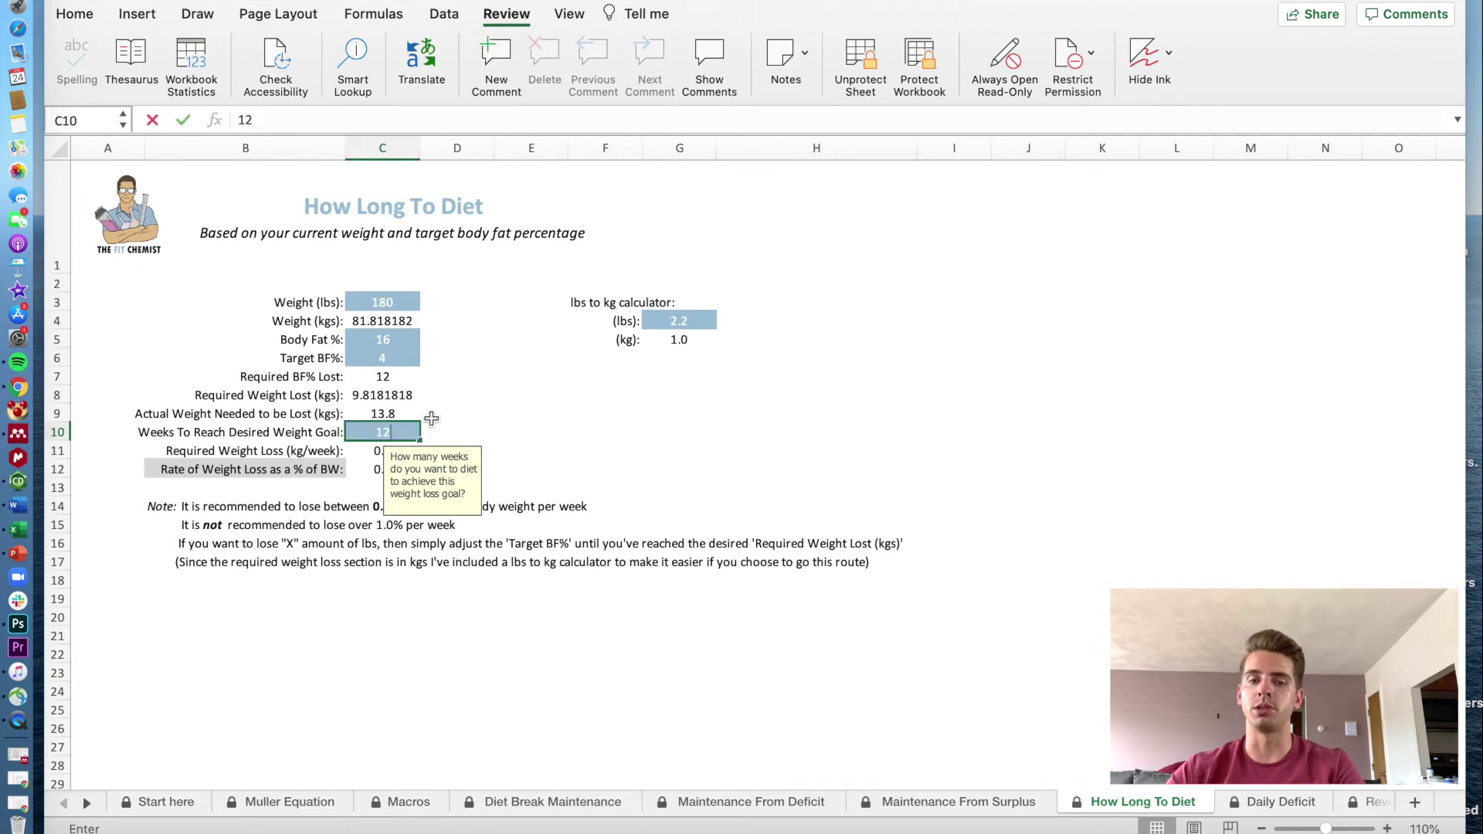
key("Return")
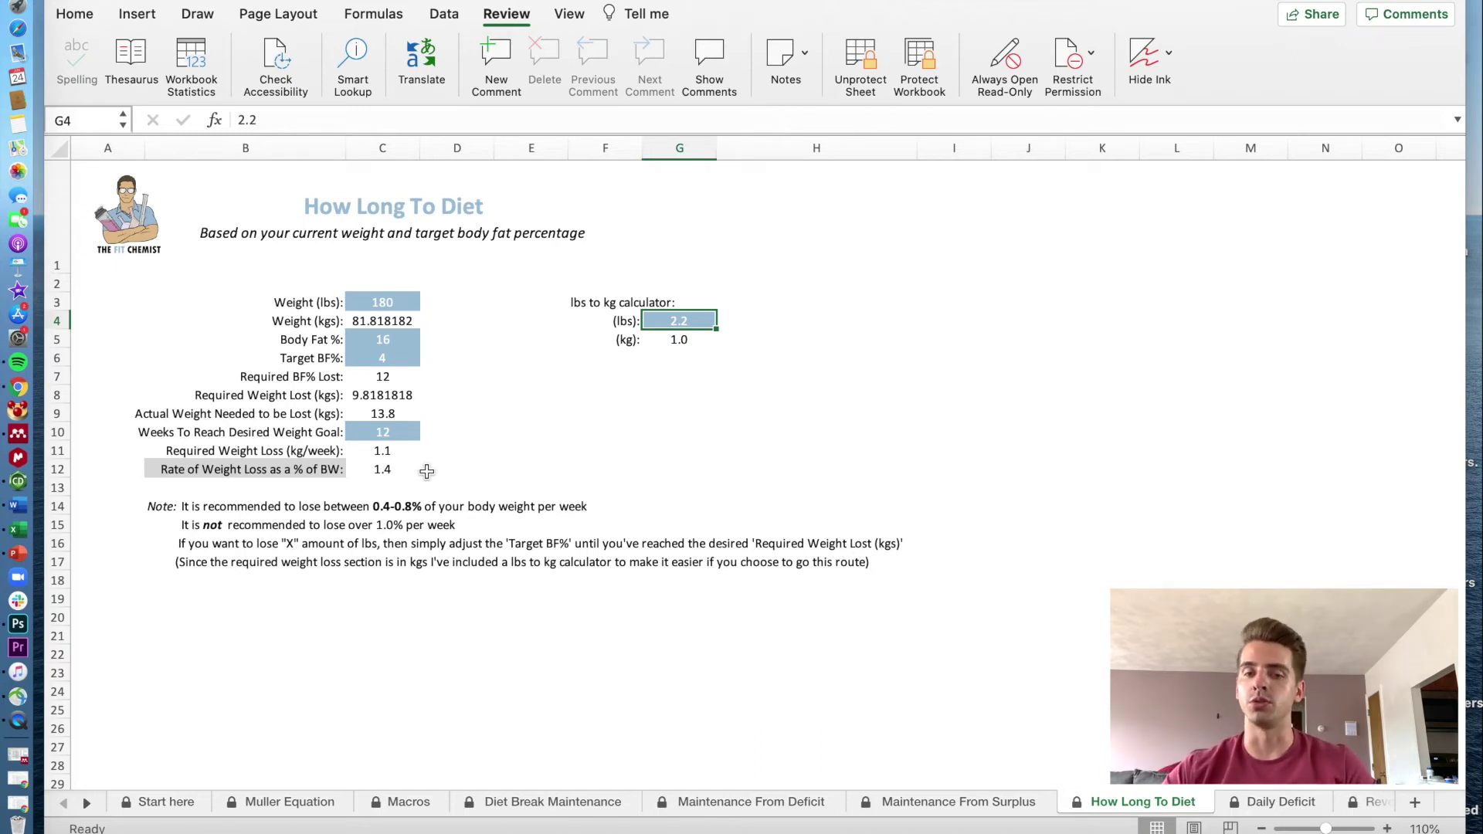
left_click(395, 431)
type("25")
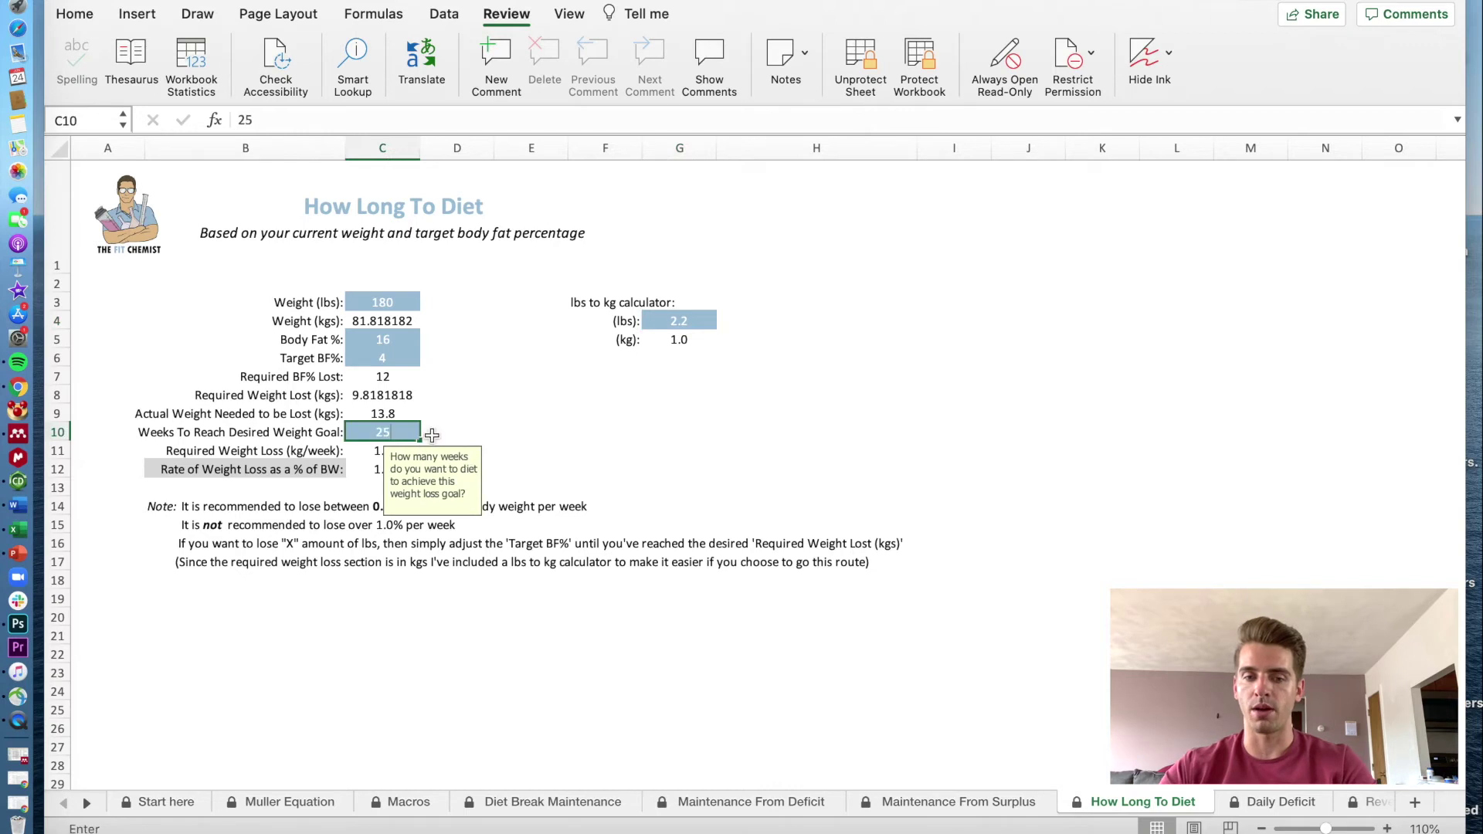
key("Return")
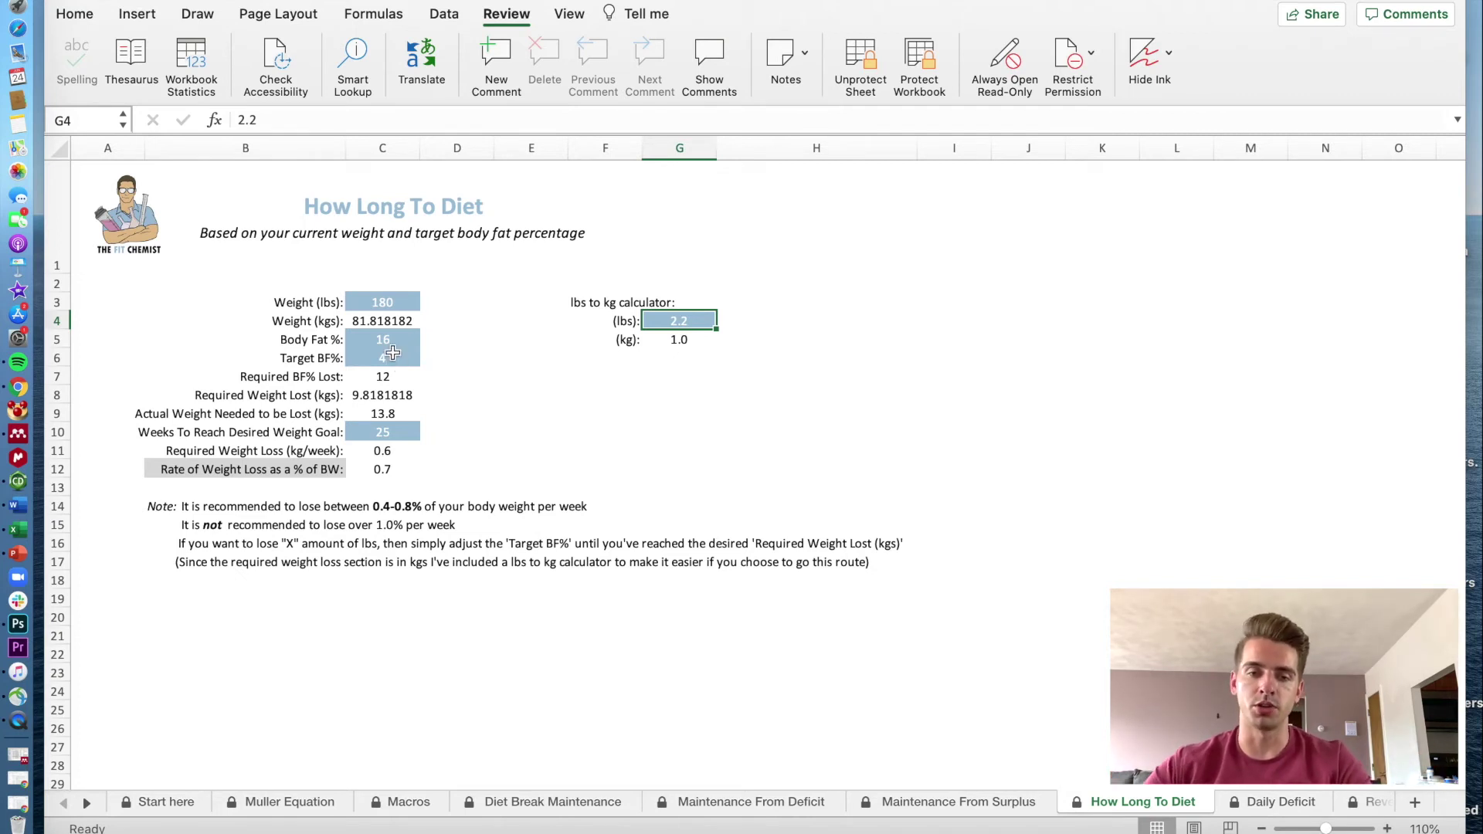
- View the guidance notes for the Target BF%, Body Fat % and weeks-to-goal inputs
left_click(392, 354)
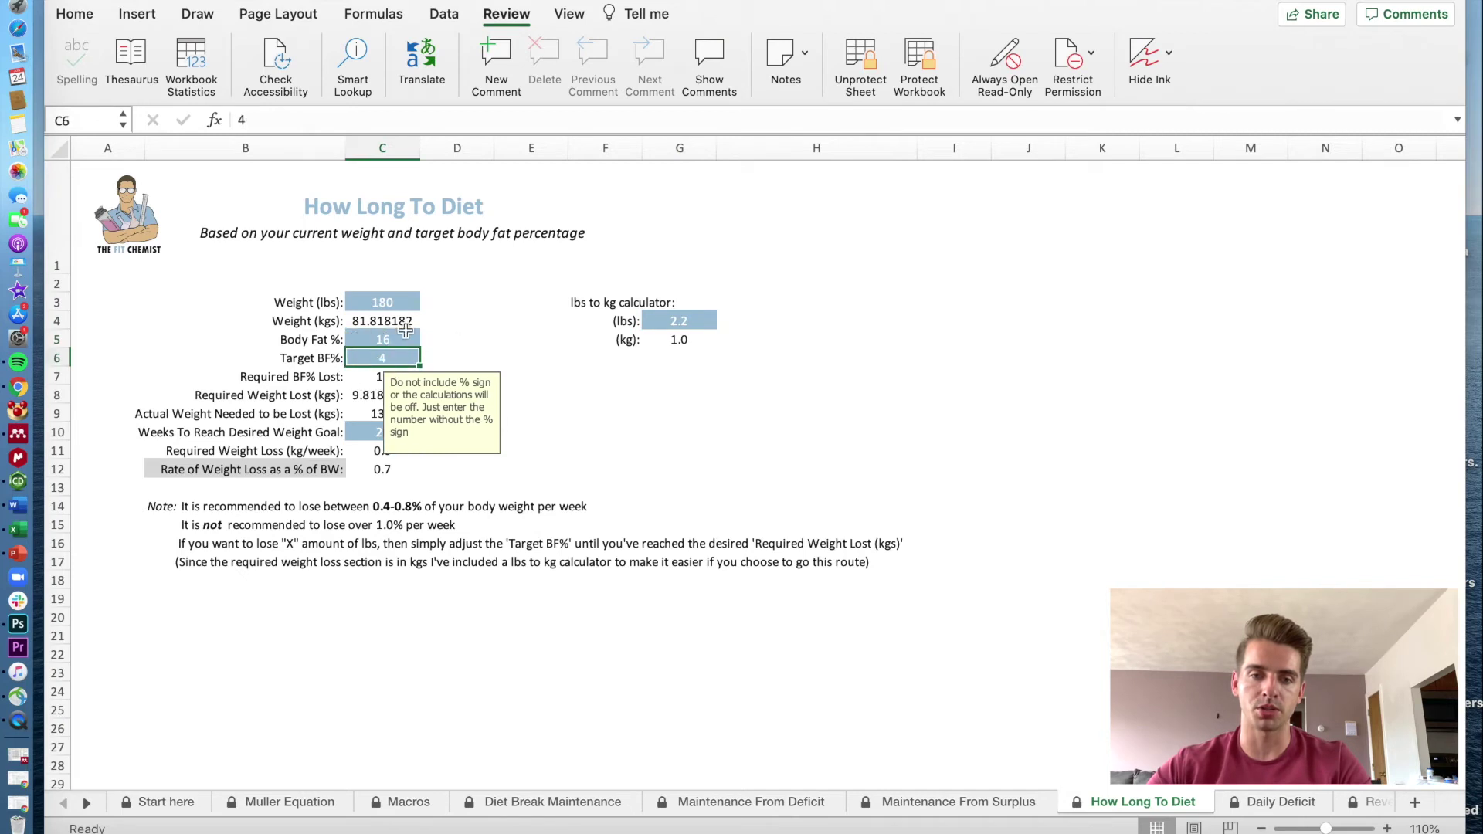
left_click(405, 334)
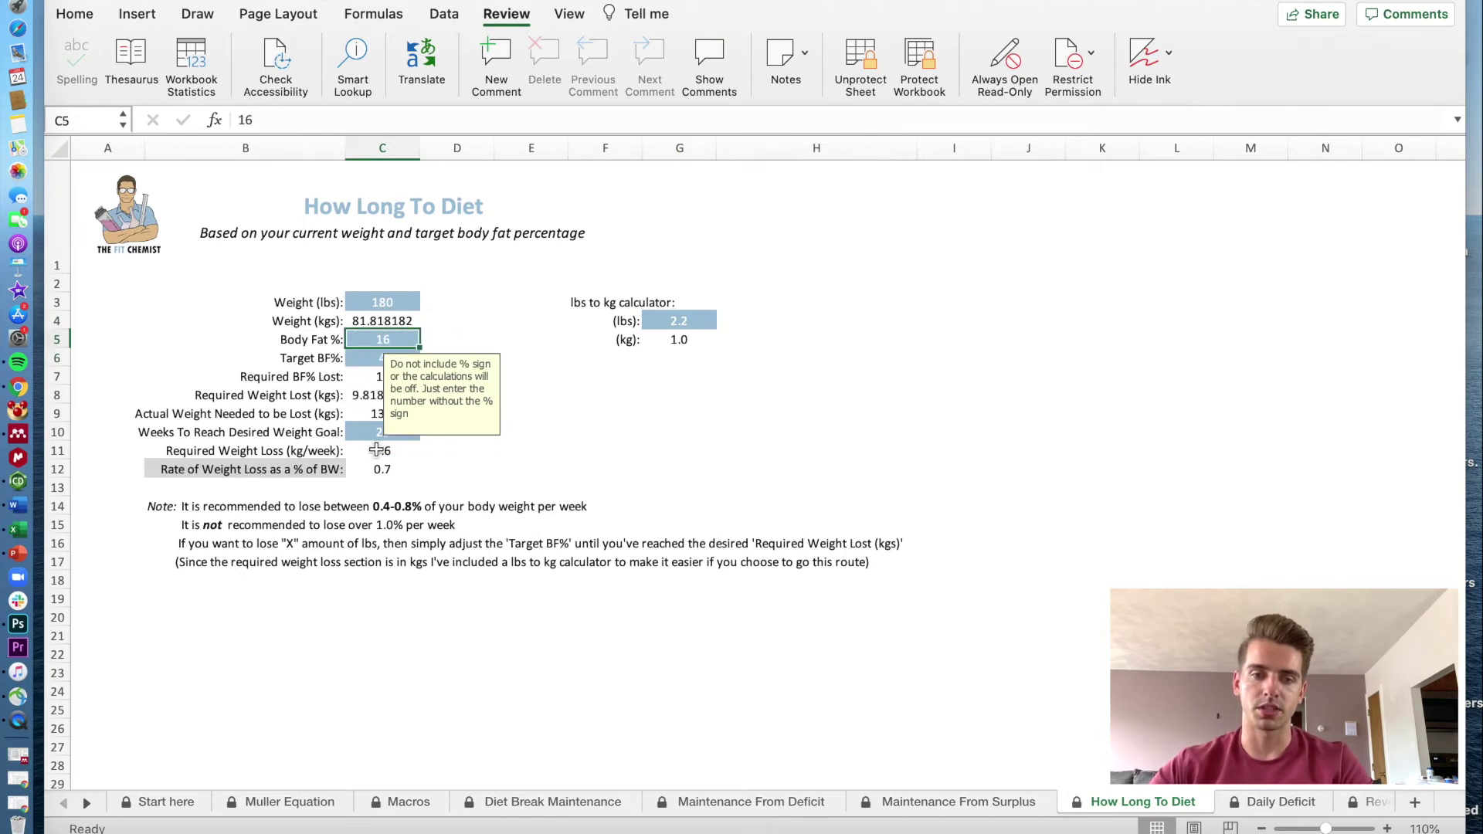
left_click(377, 433)
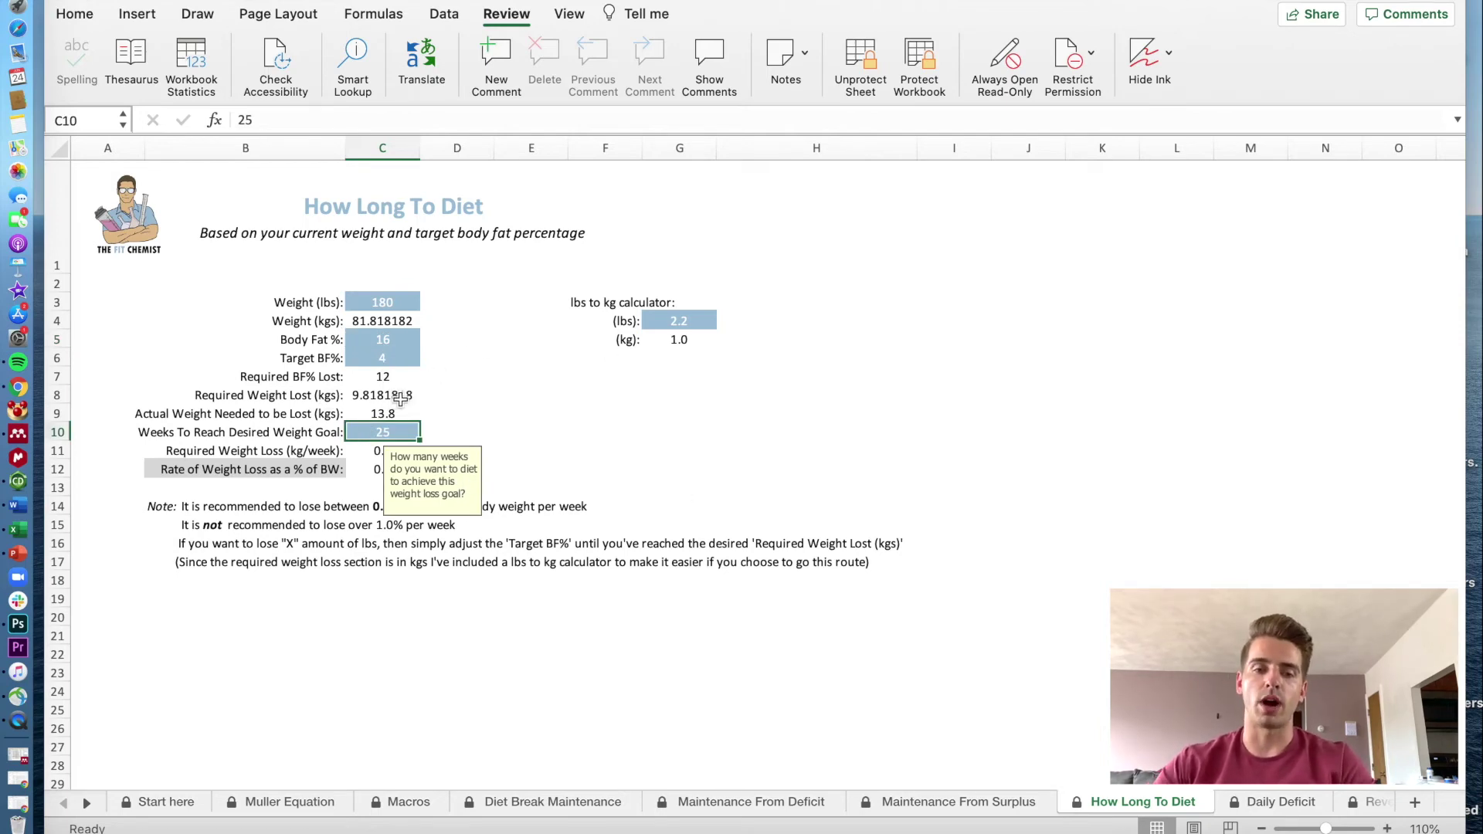
- Enter 22 lbs in the lbs-to-kg converter
left_click(688, 313)
type("22 l")
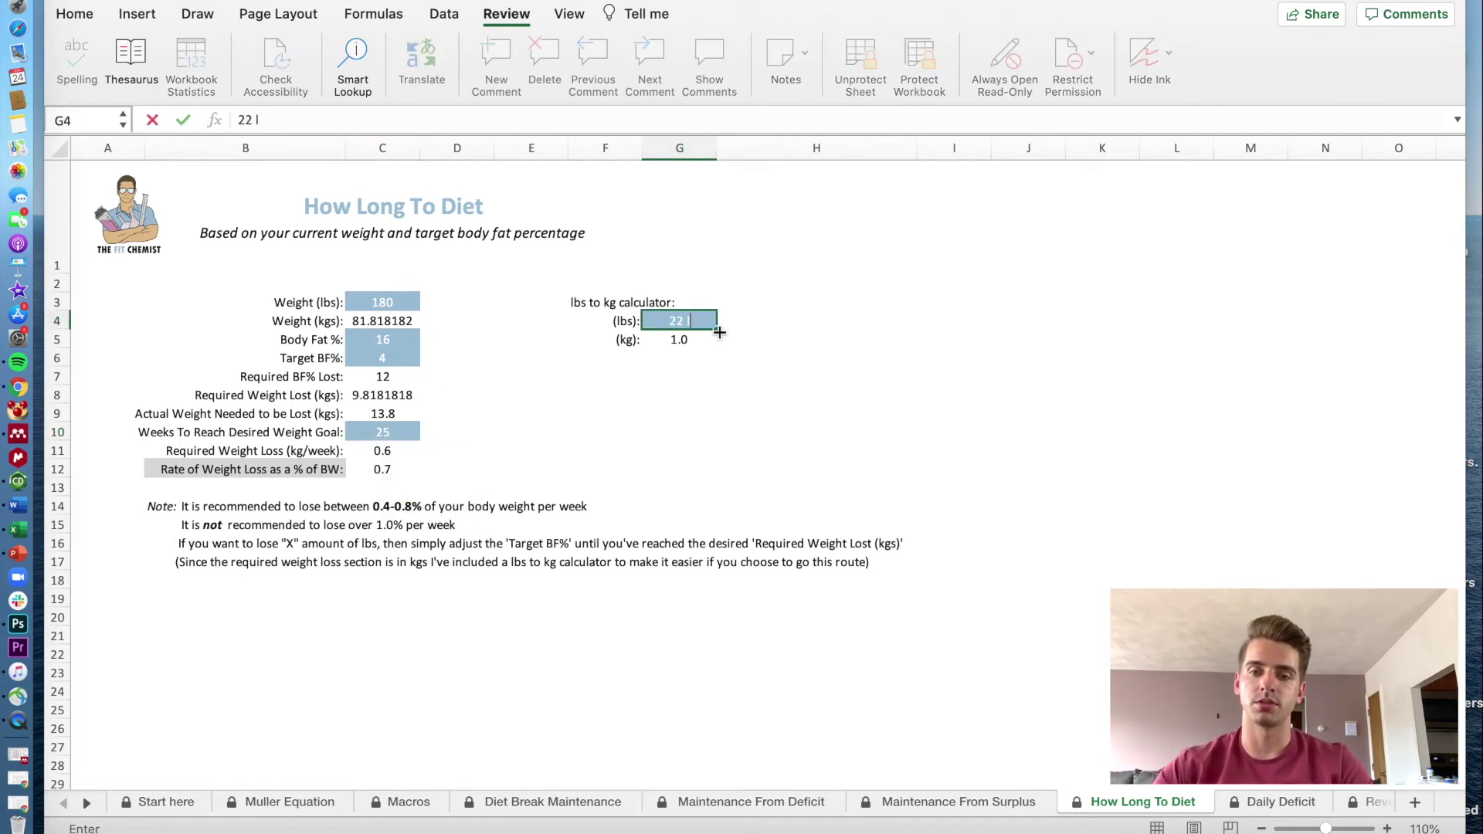
key("Return")
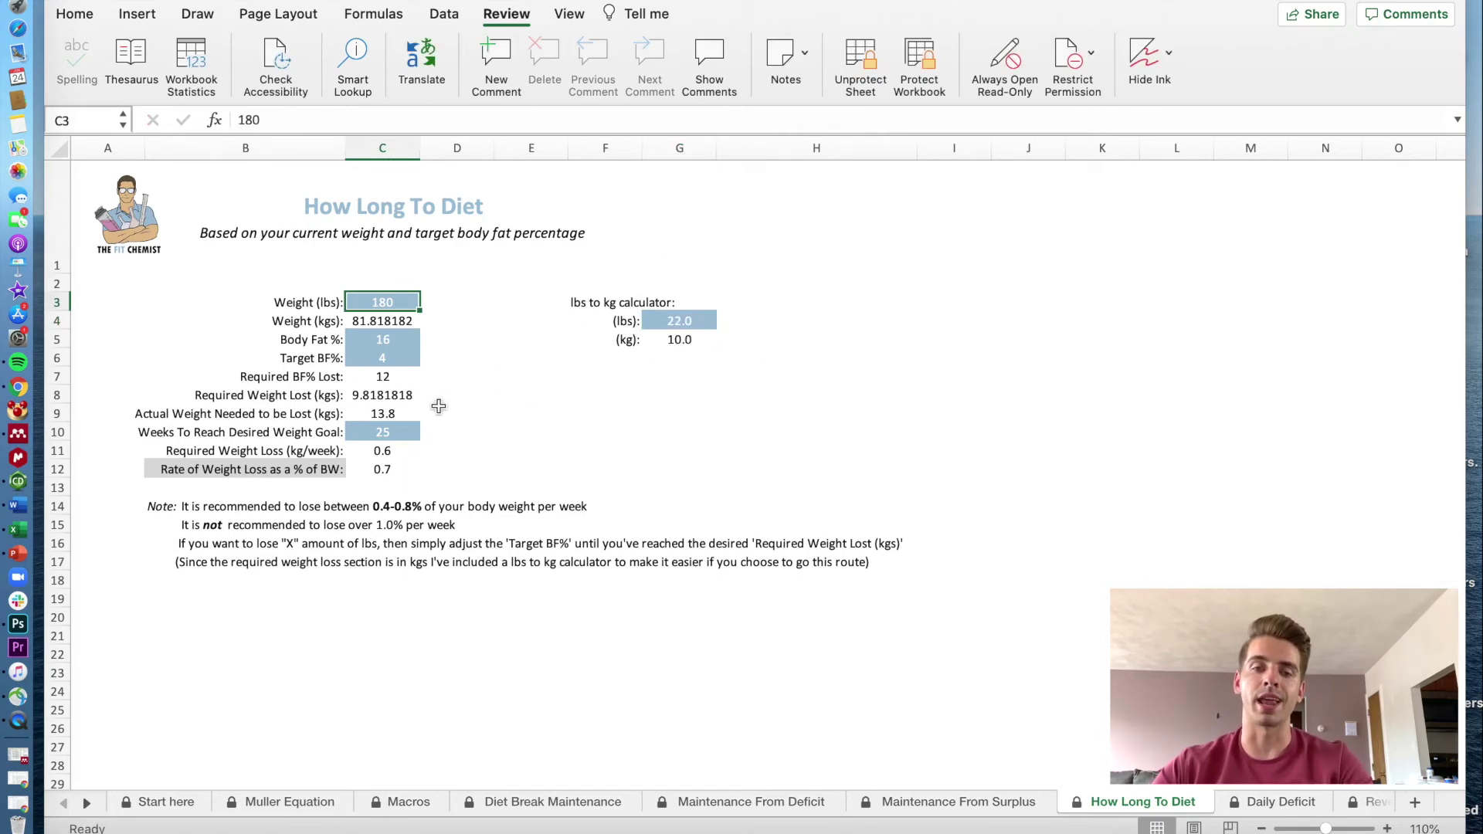
- Set the target body fat to 10%
left_click(397, 364)
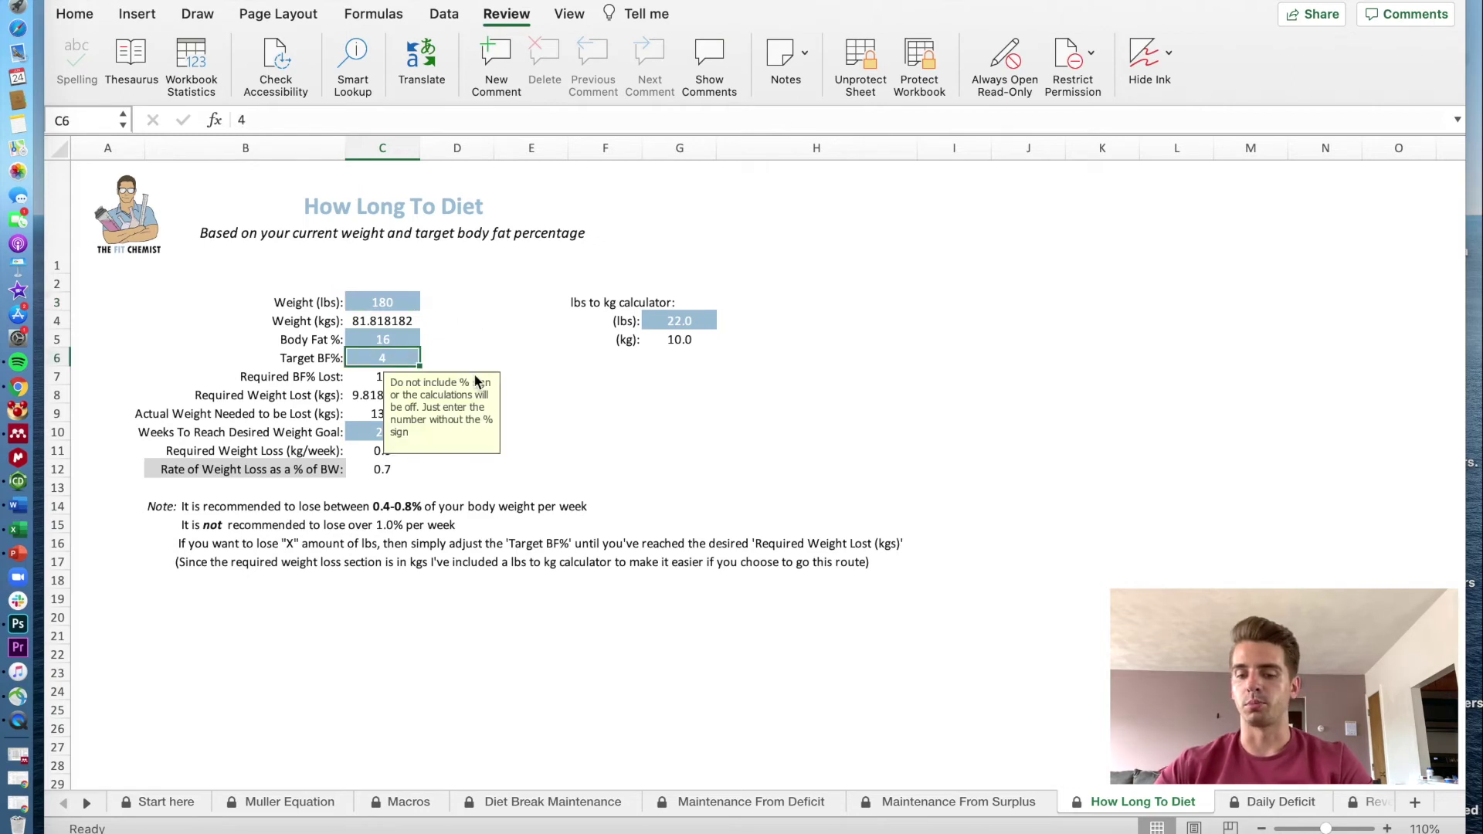
type("10")
key("Return")
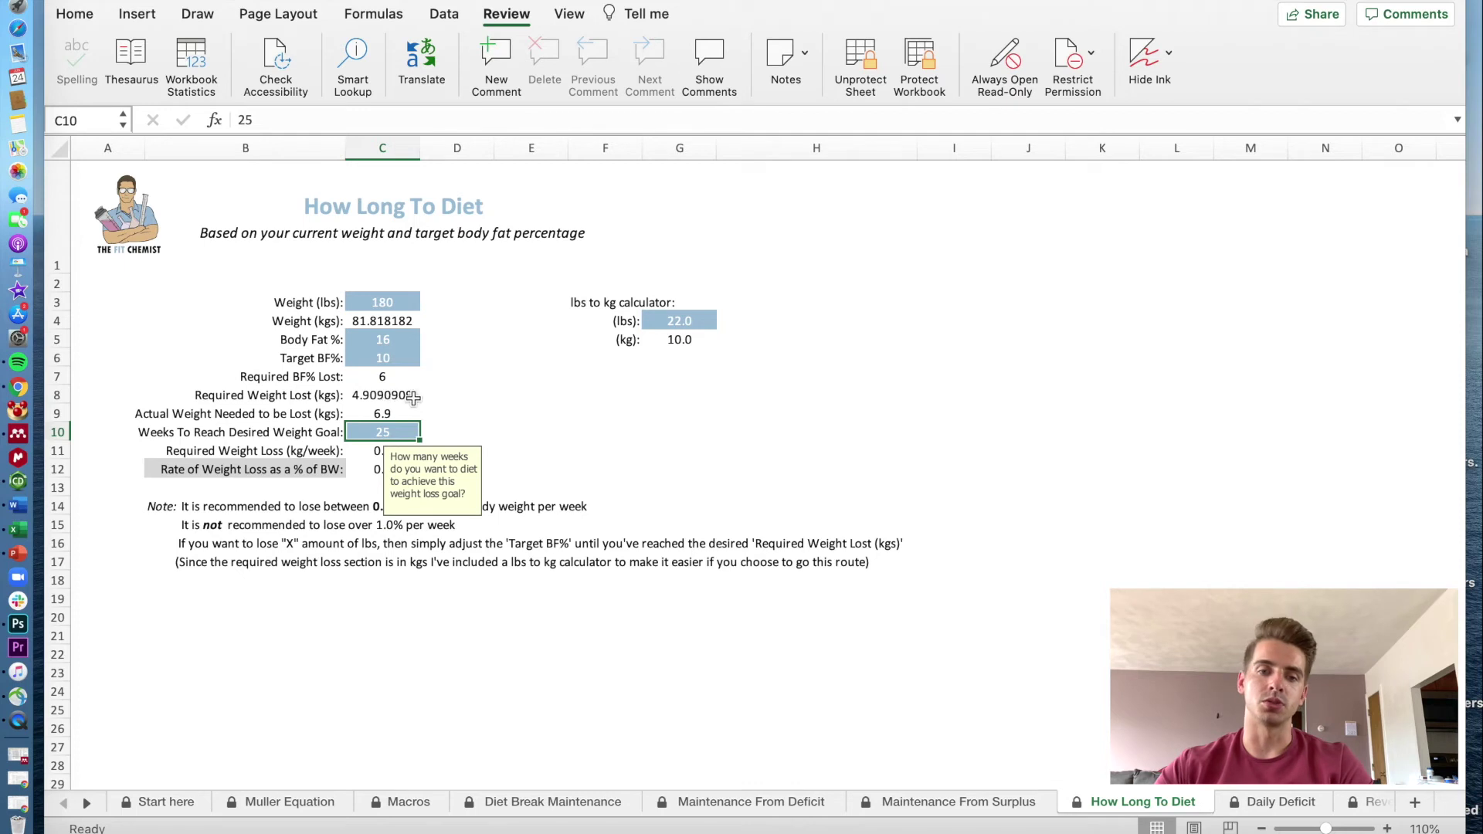
- Enter 10, 12, then 11 lbs in the converter, ending at 5.0 kg
left_click(689, 323)
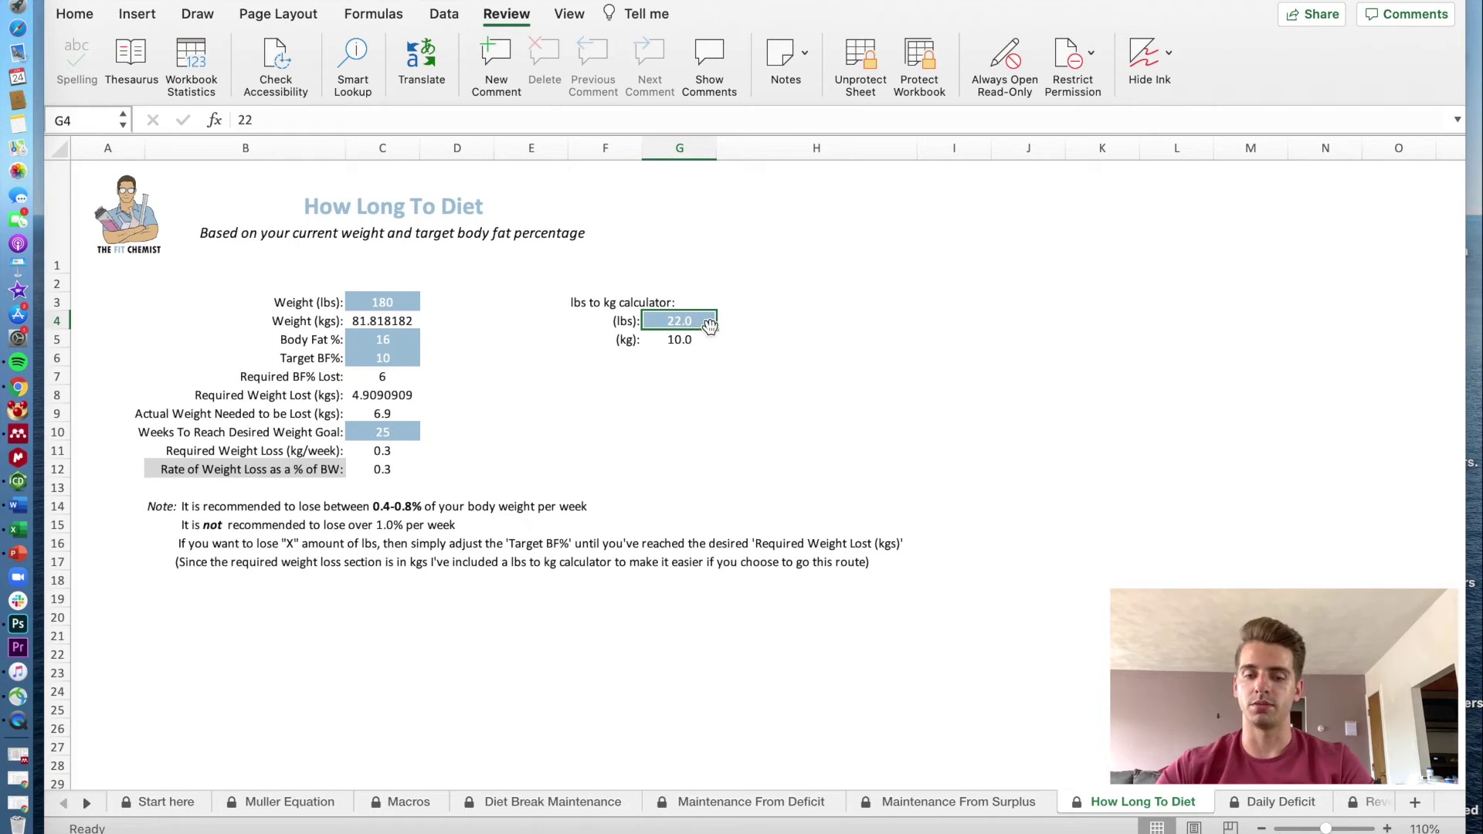
type("10")
key("Return")
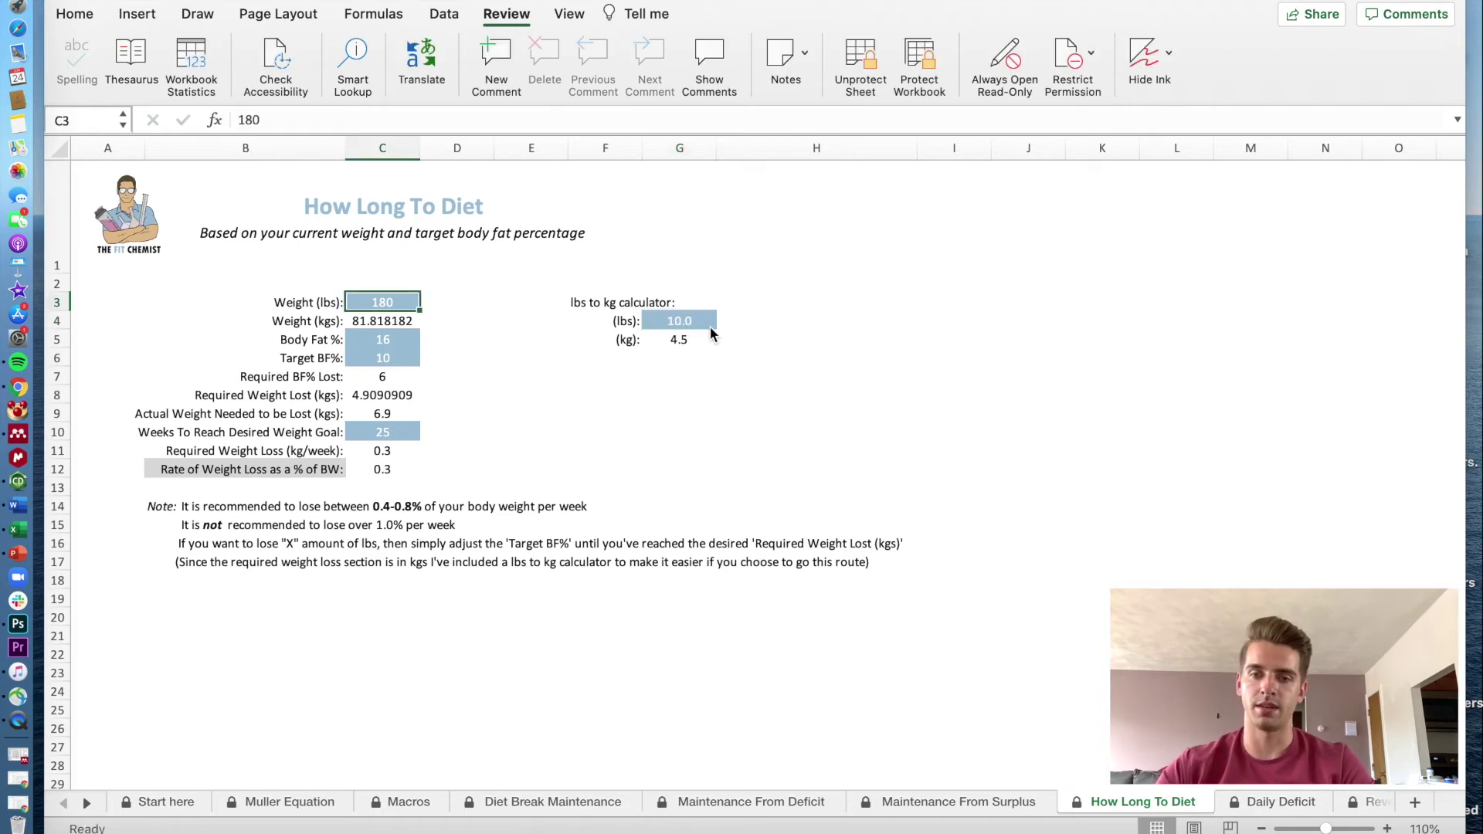
left_click(699, 321)
type("12")
key("Return")
left_click(699, 321)
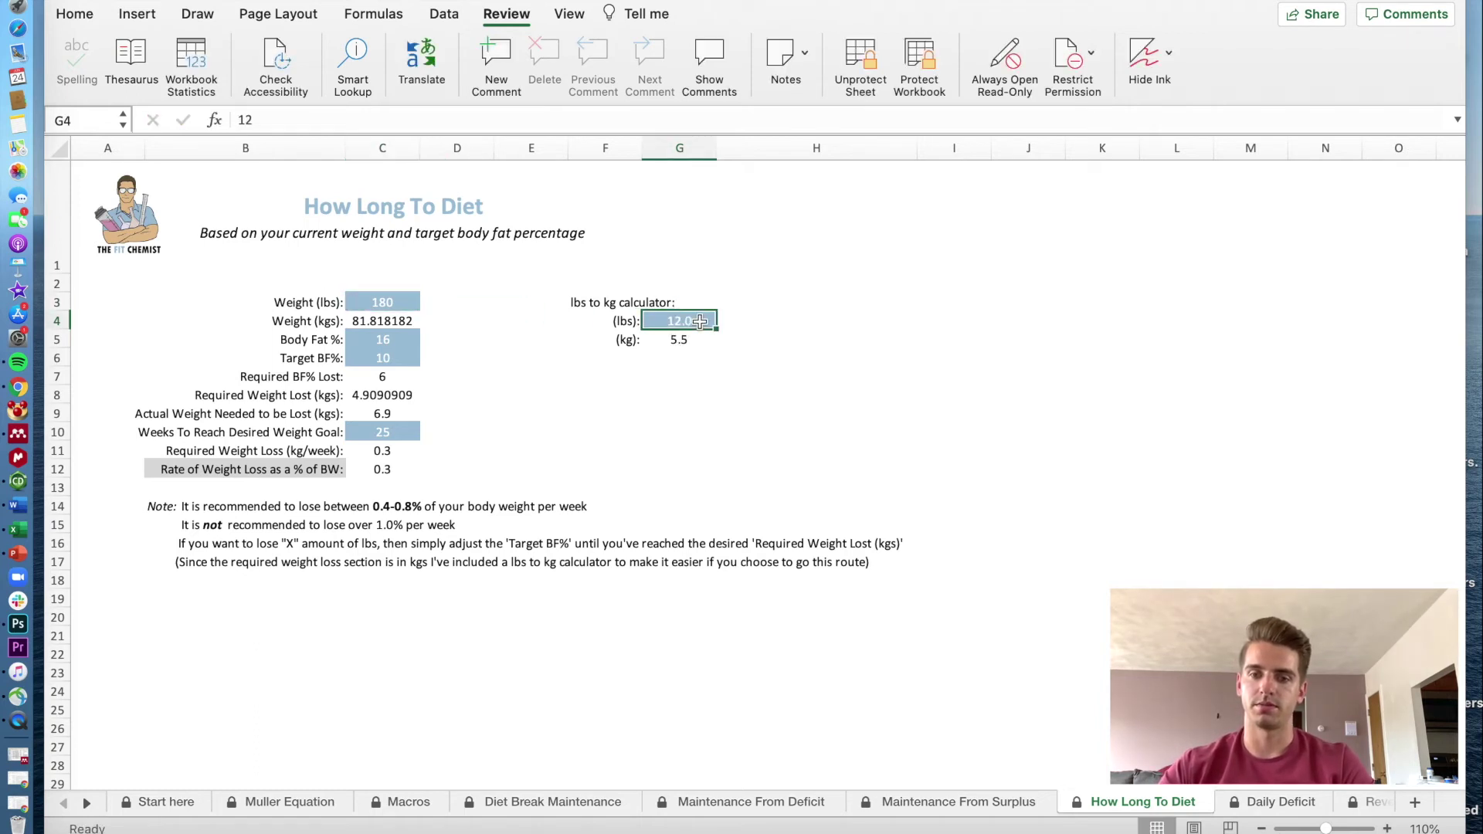
type("11")
key("Return")
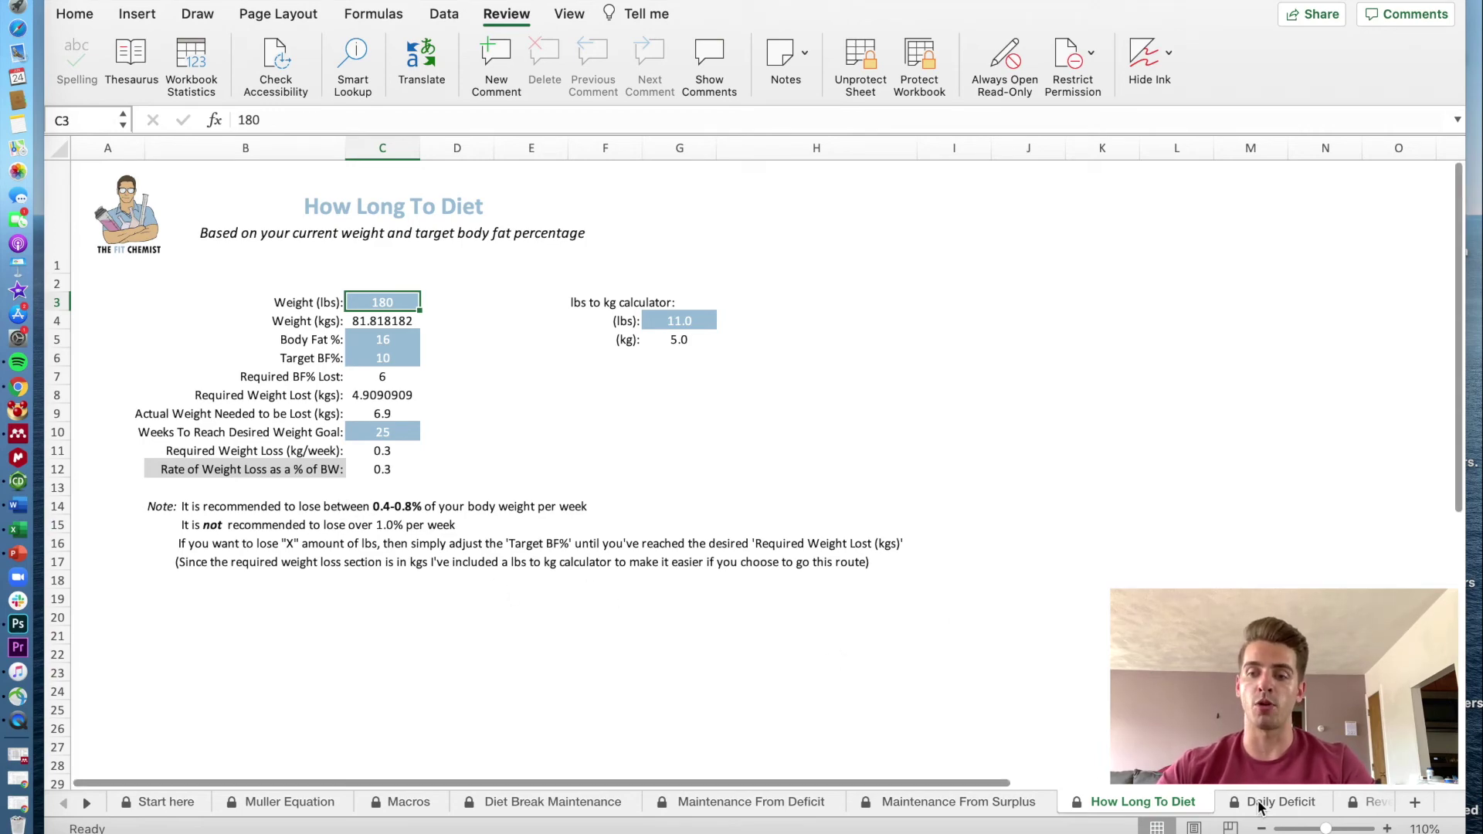
left_click(1259, 803)
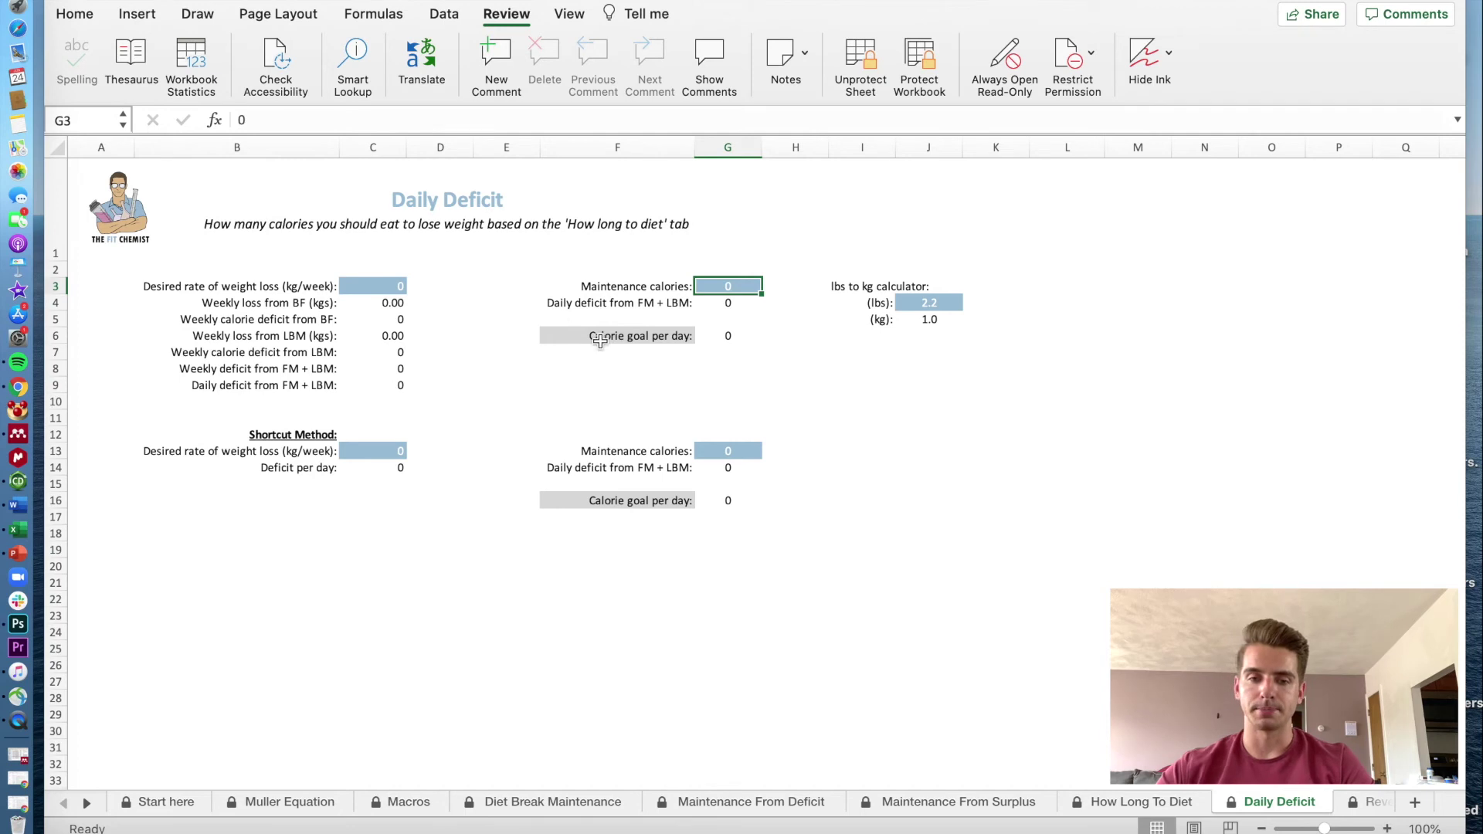
- Enter 0.7 kg/week weight loss and 2800 maintenance calories for a 2207-calorie goal
left_click(389, 286)
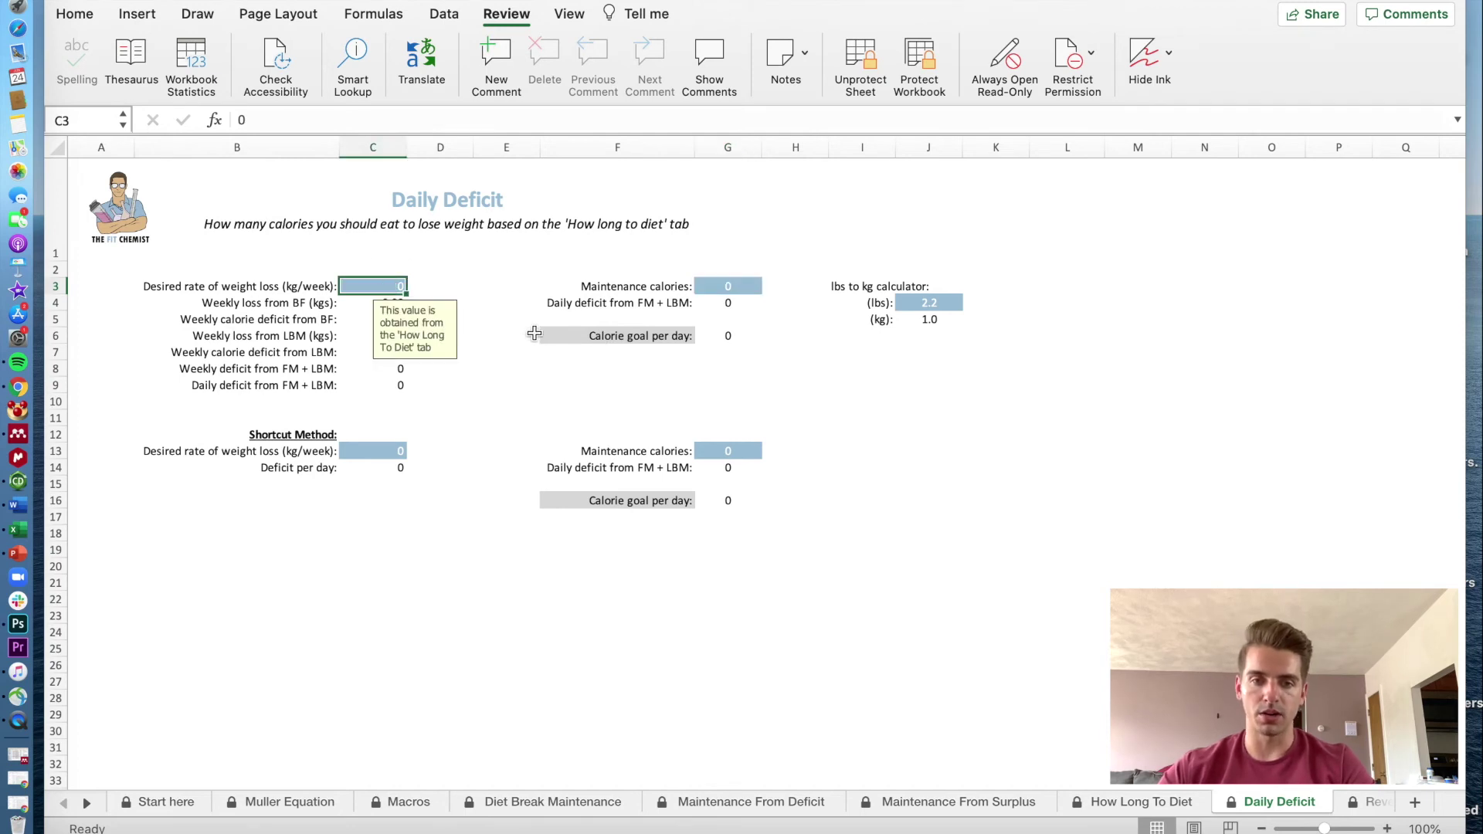
type("0.")
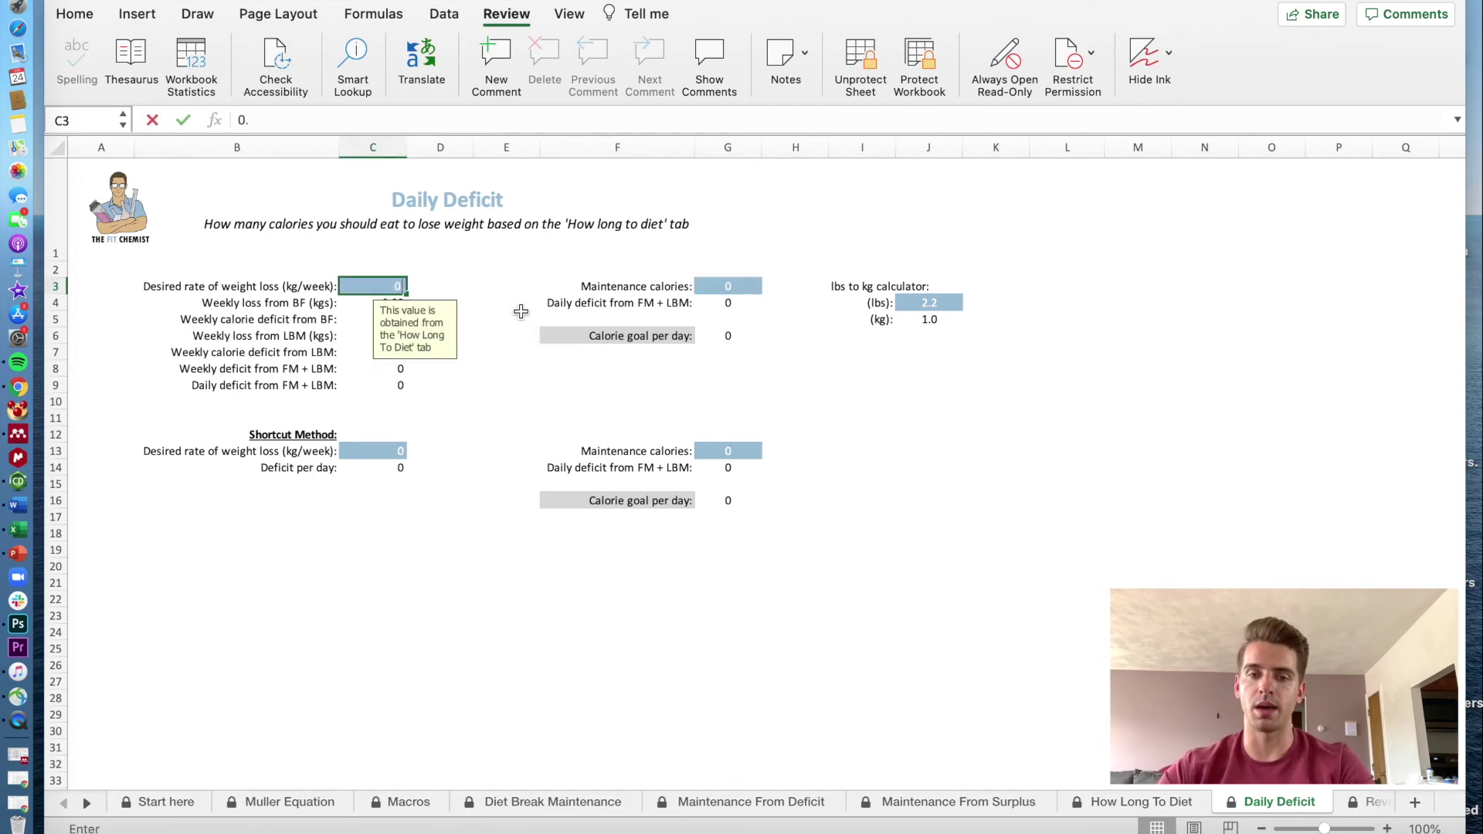
type("7")
key("Return")
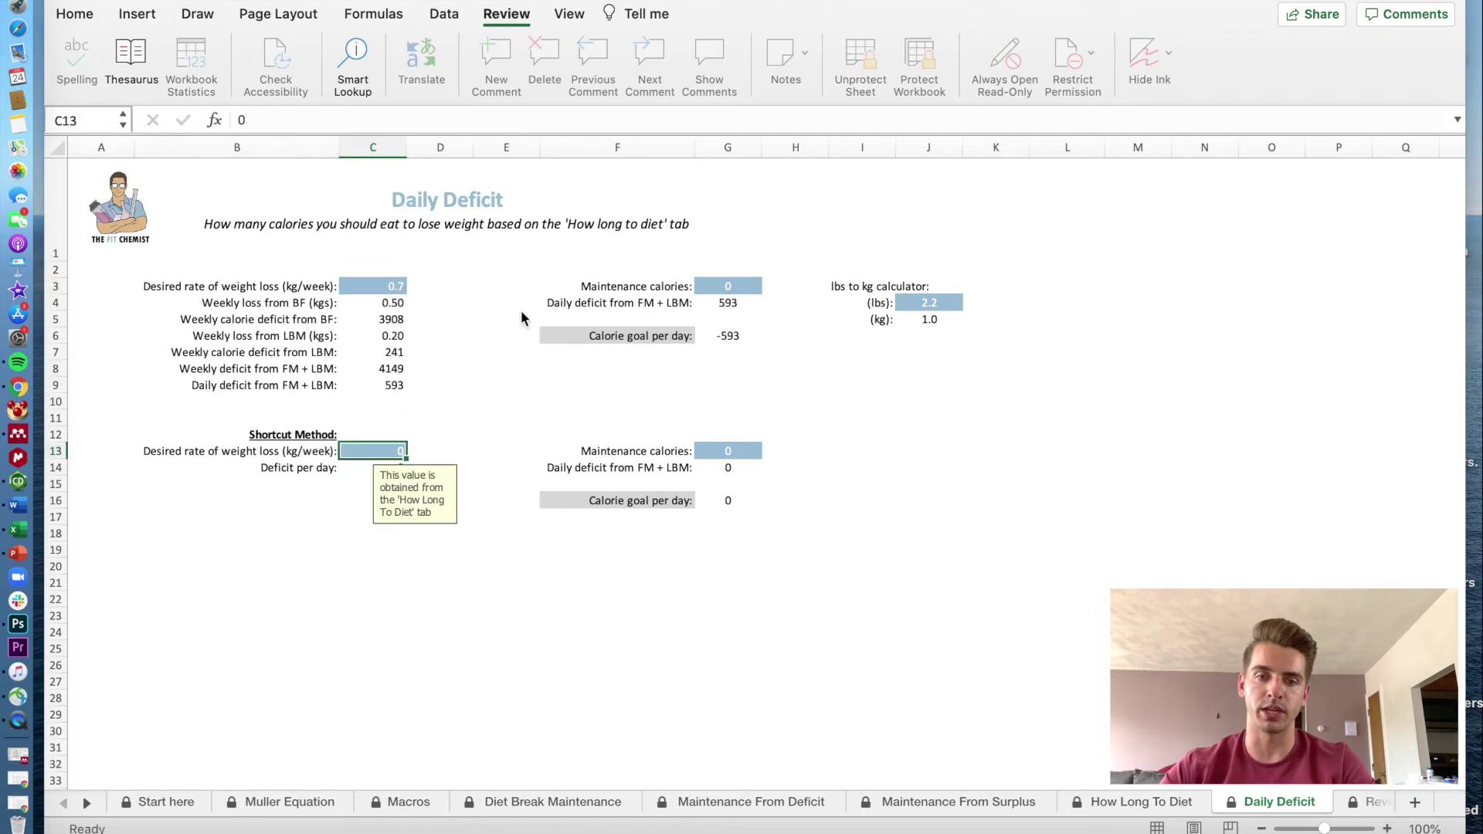
left_click(747, 285)
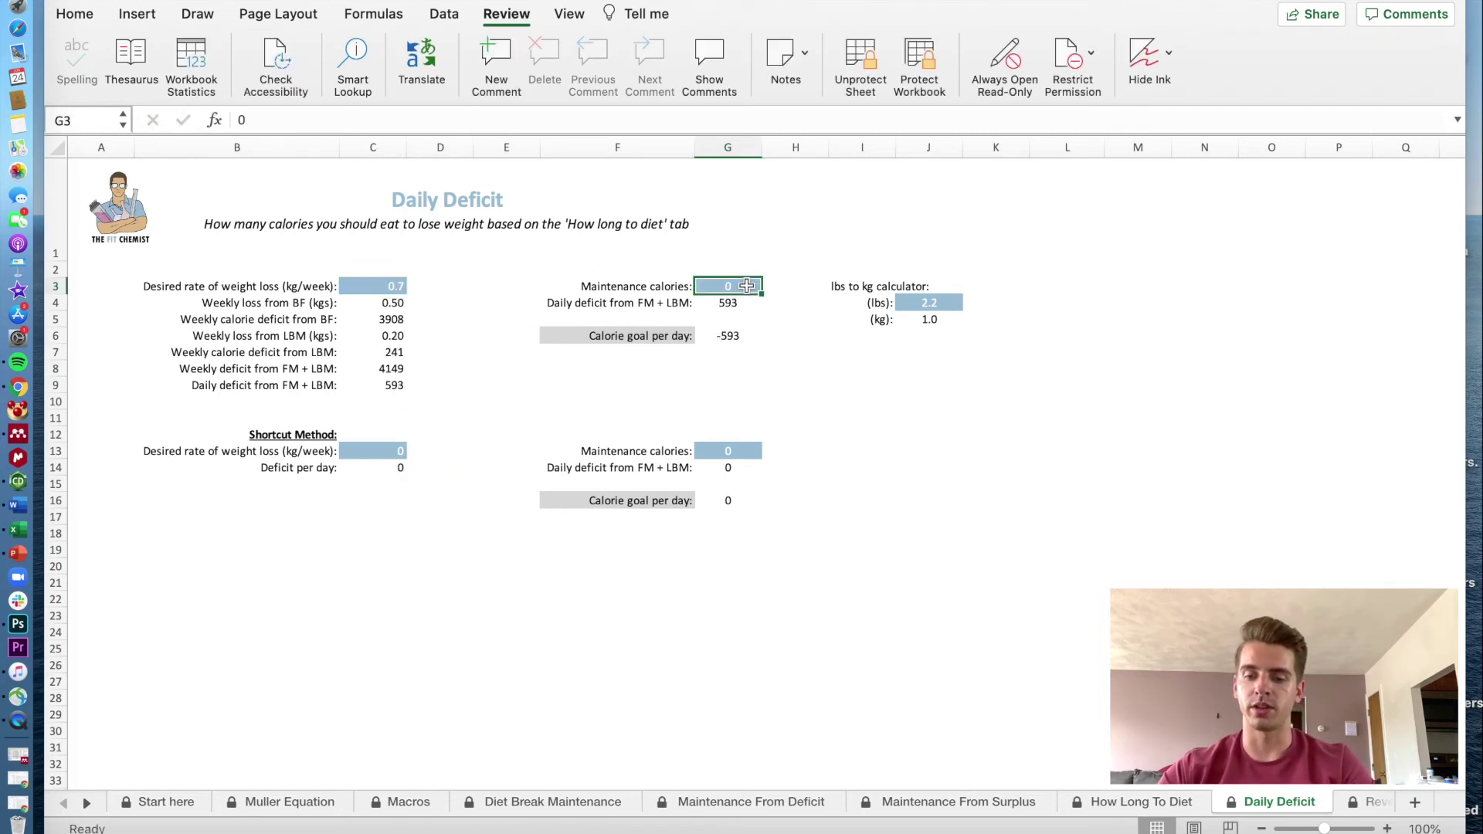
type("2800")
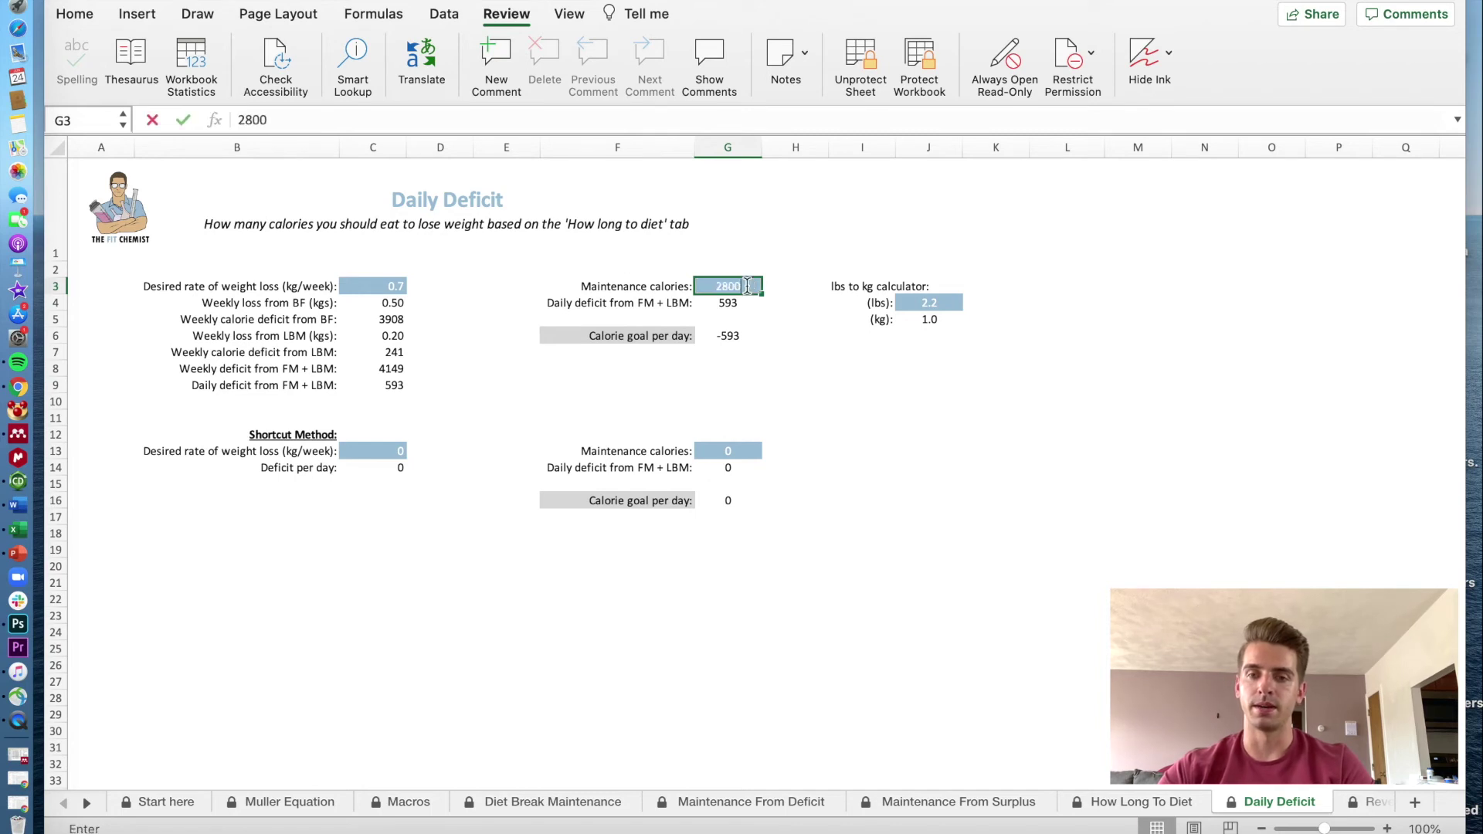
key("Return")
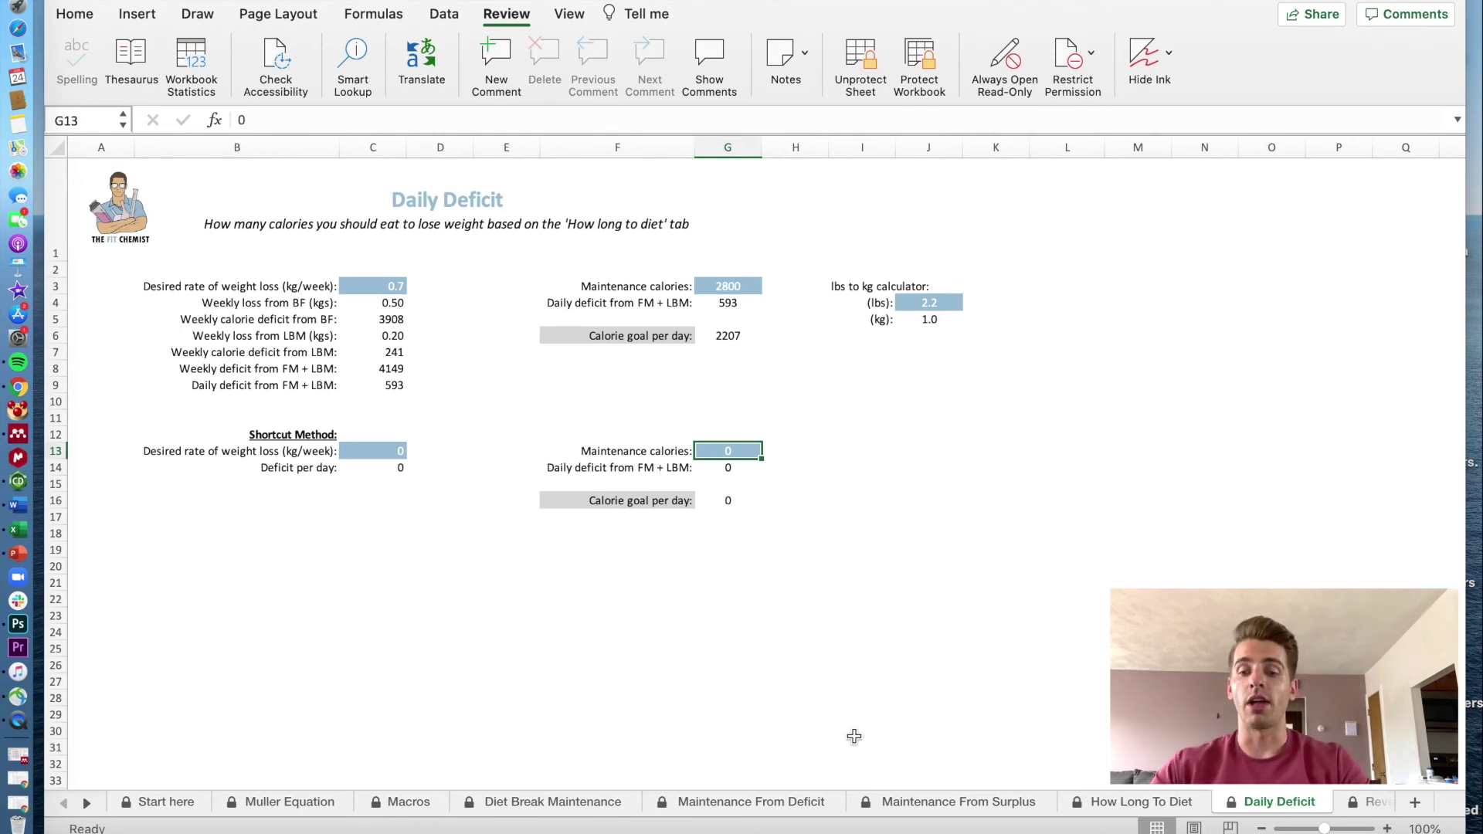
left_click(1364, 803)
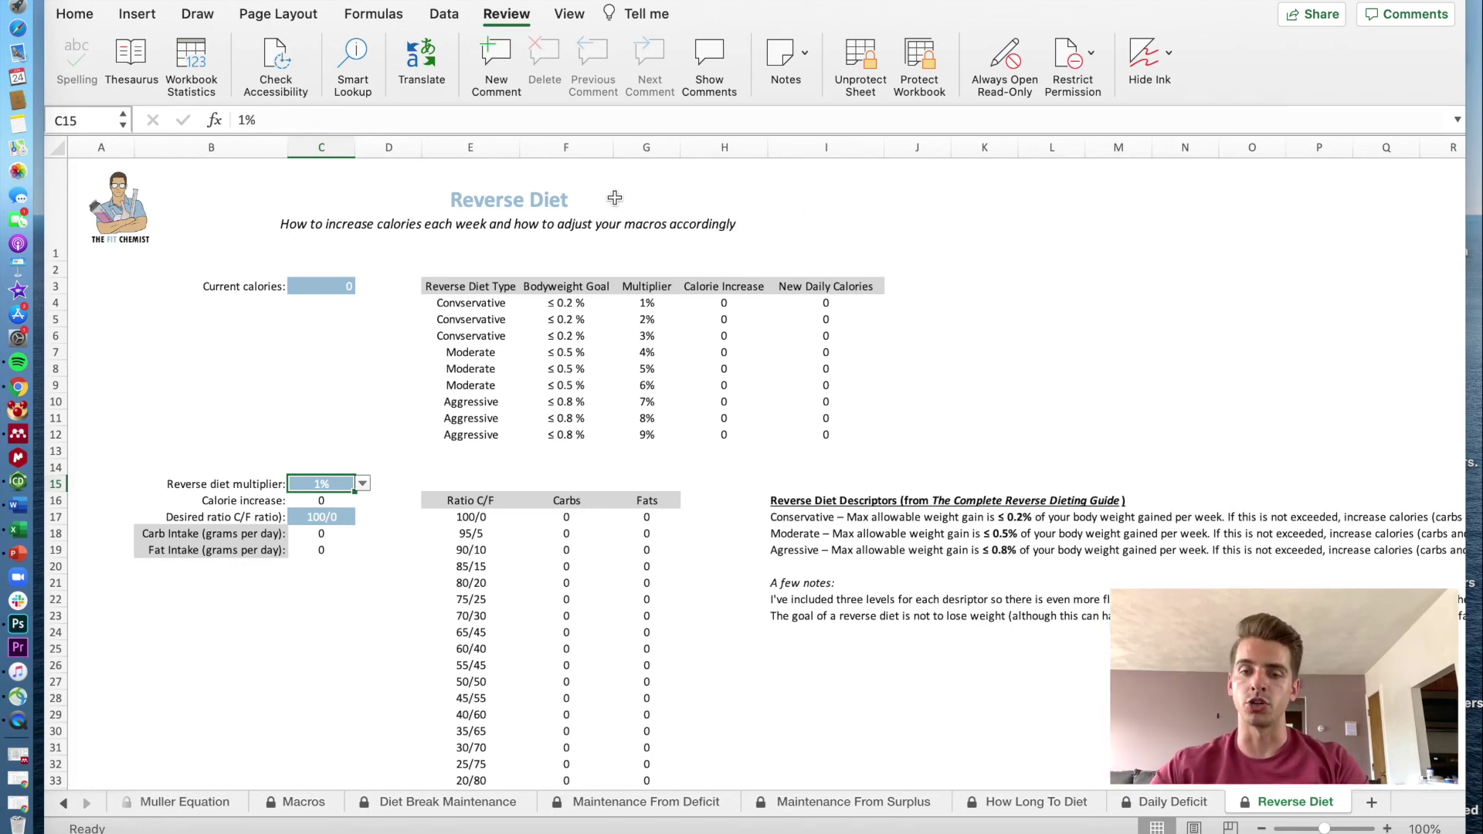
- Enter 2500 current calories and scroll sideways to read the notes
left_click(345, 283)
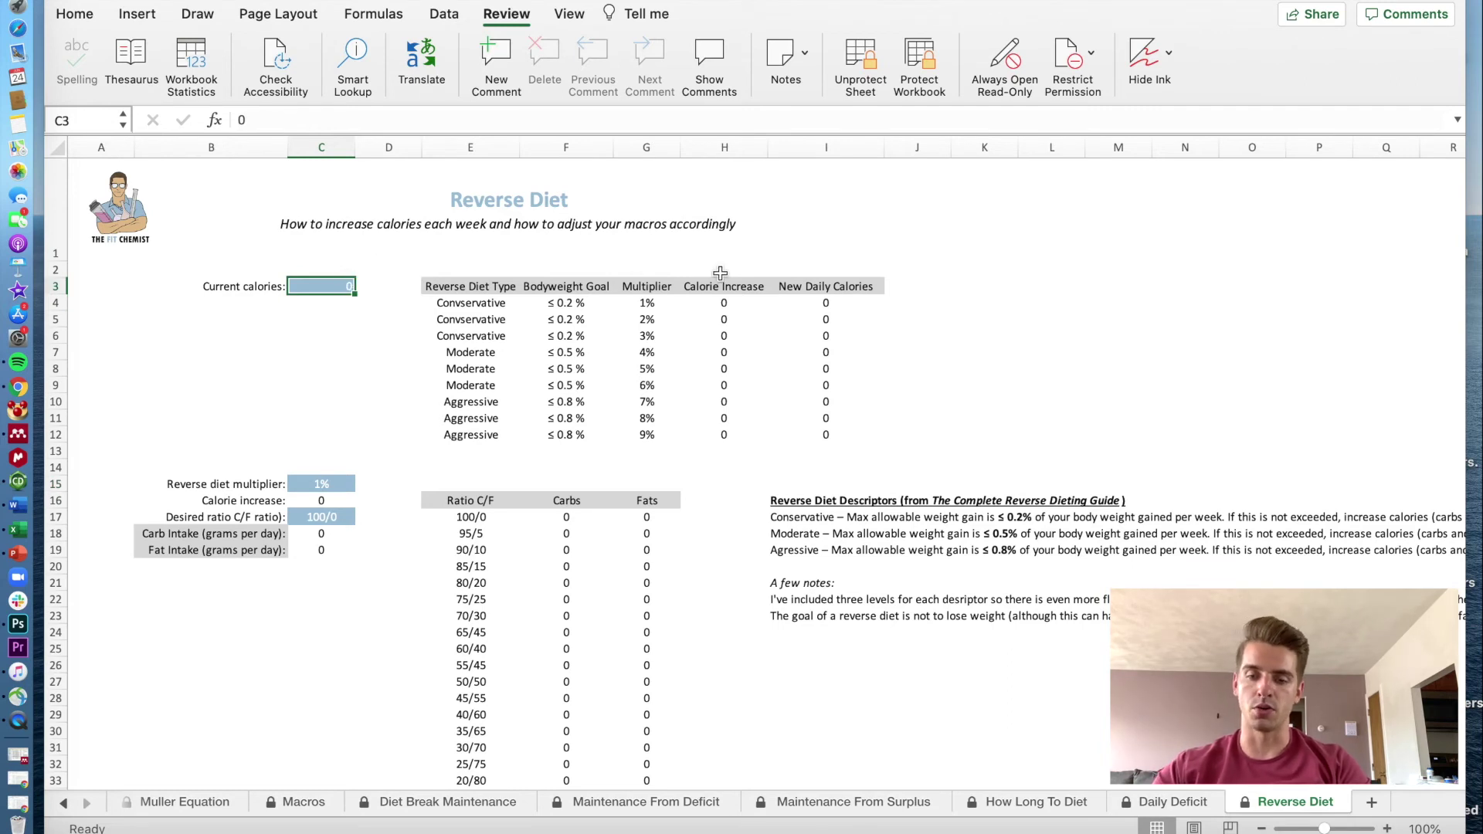
type("2500")
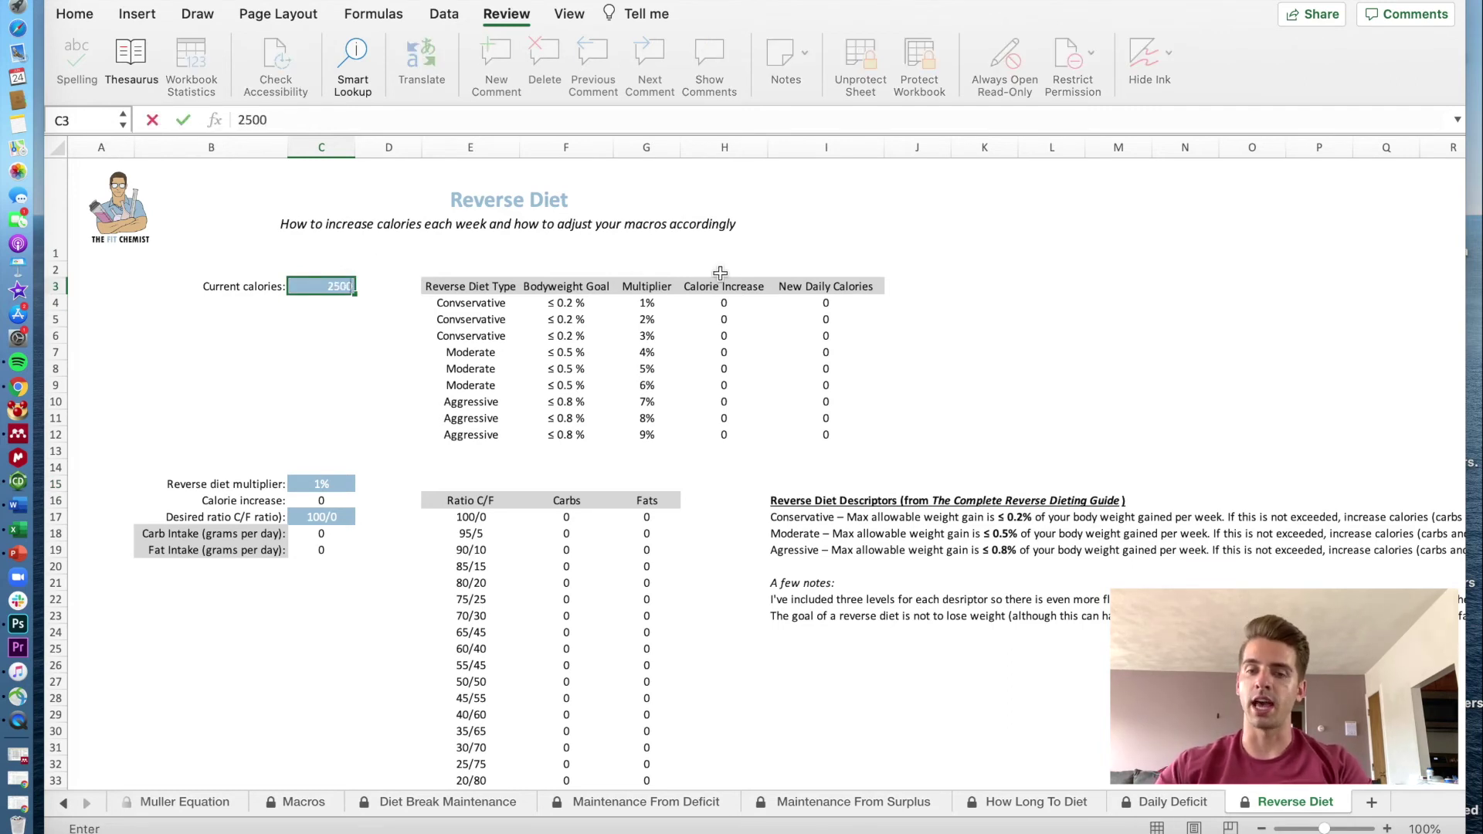
key("Return")
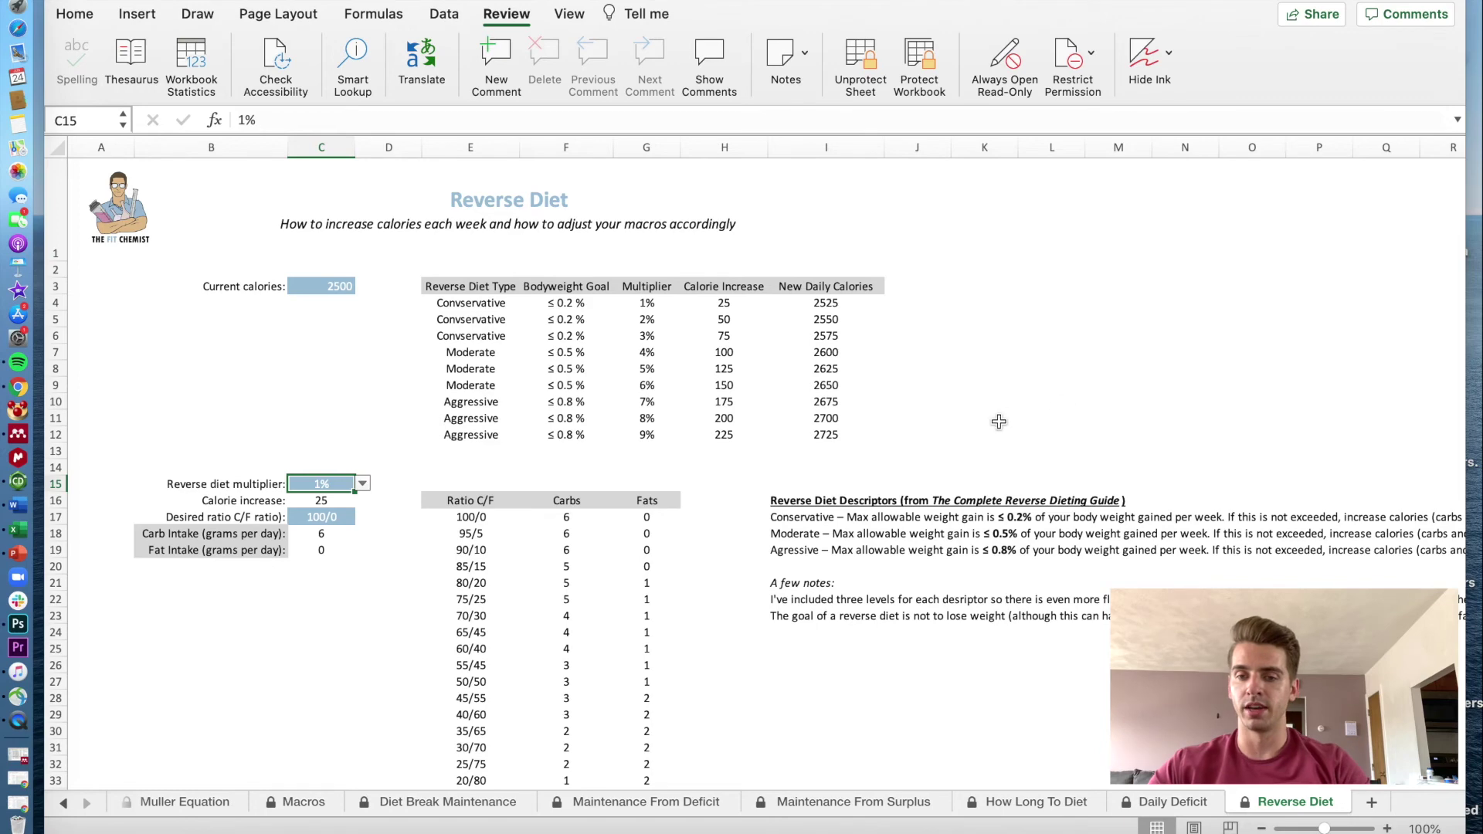
scroll(852, 522, "right", 3)
scroll(853, 521, "right", 3)
scroll(806, 522, "right", 3)
scroll(806, 522, "left", 2)
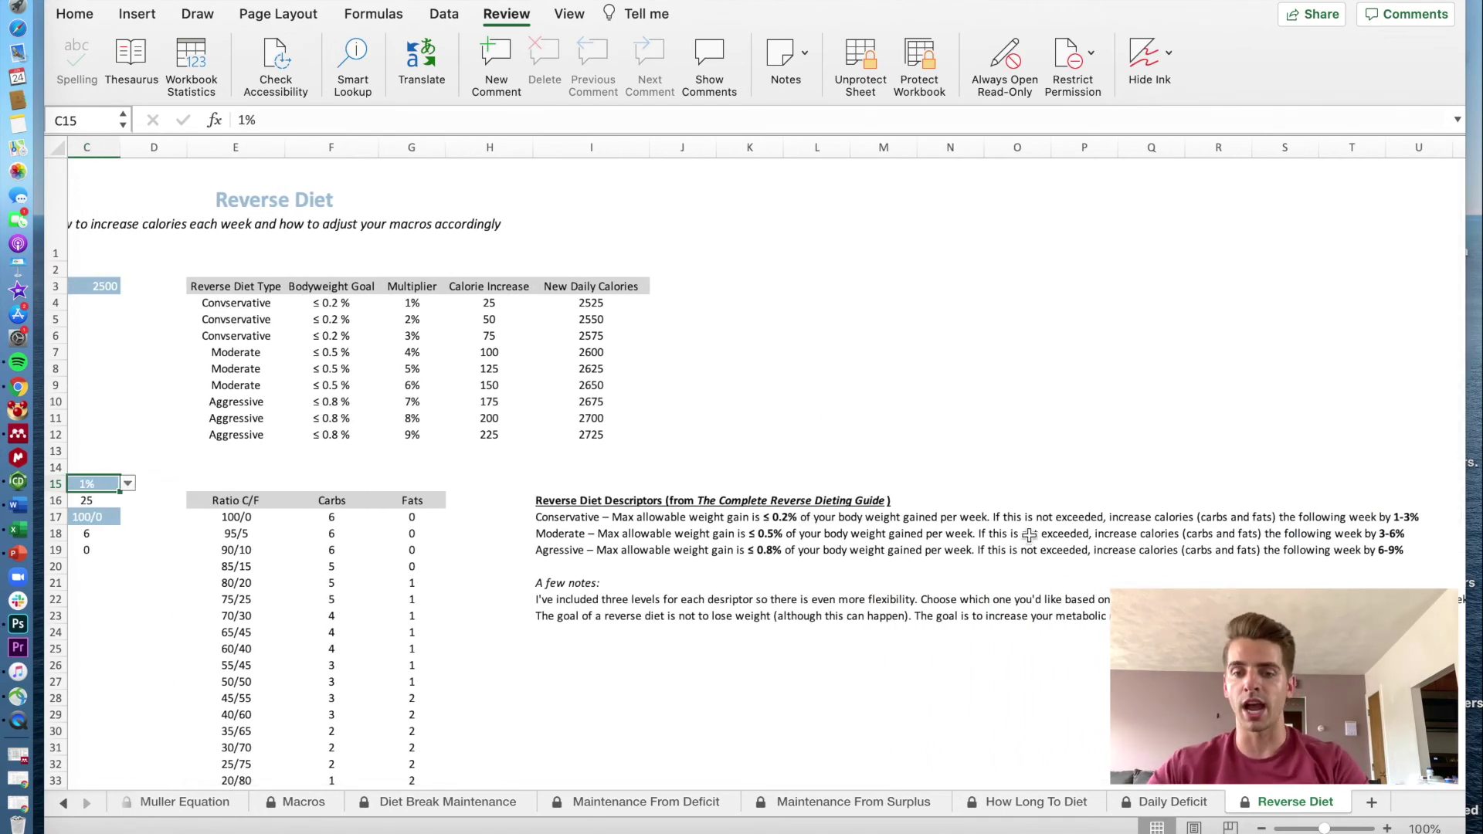
scroll(1090, 523, "left", 3)
scroll(780, 443, "left", 2)
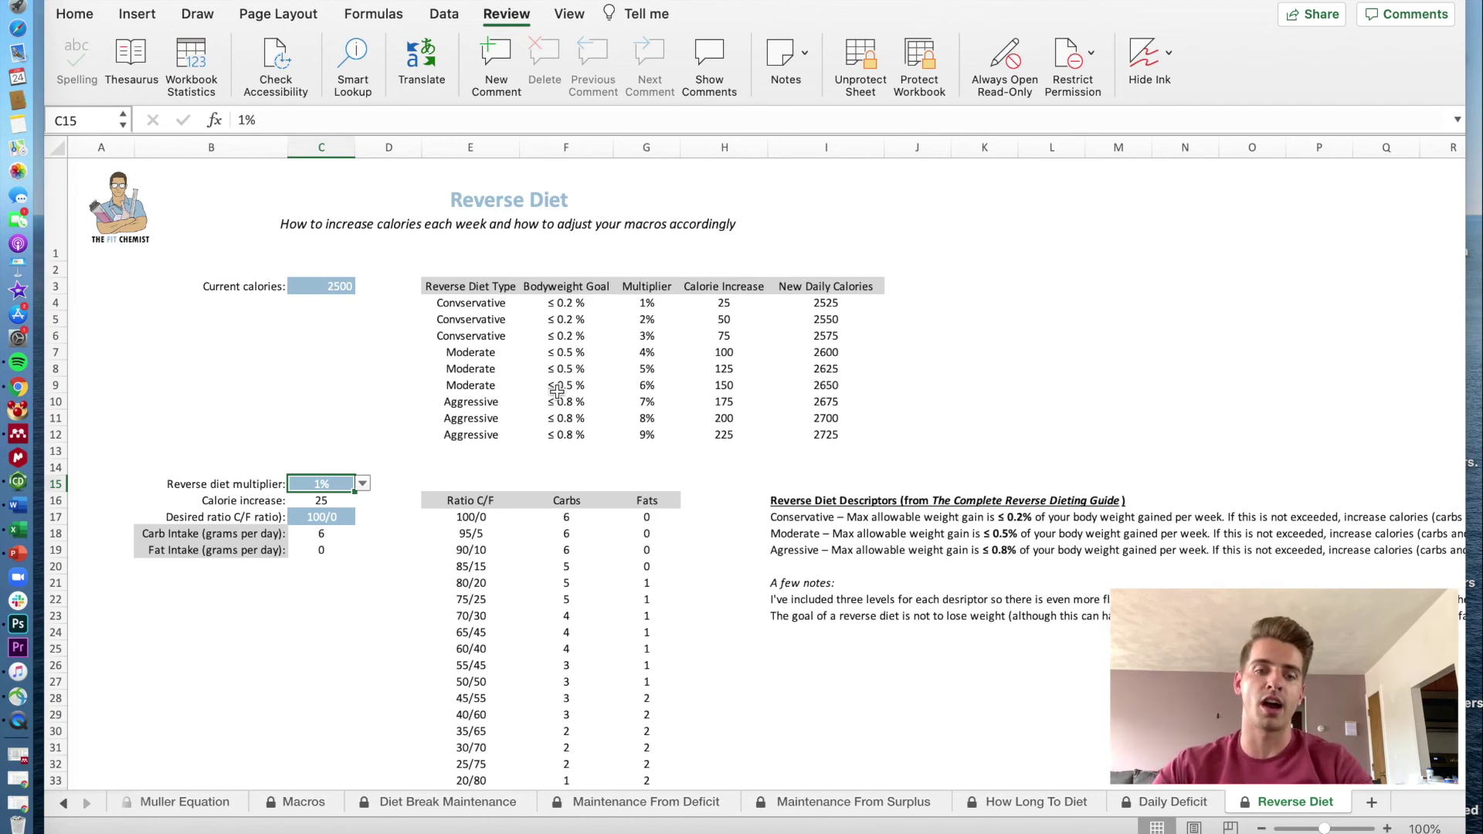
- Choose a 5% reverse diet multiplier, raising the increase to 125 calories and 31 g carbs
scroll(479, 332, "down", 3)
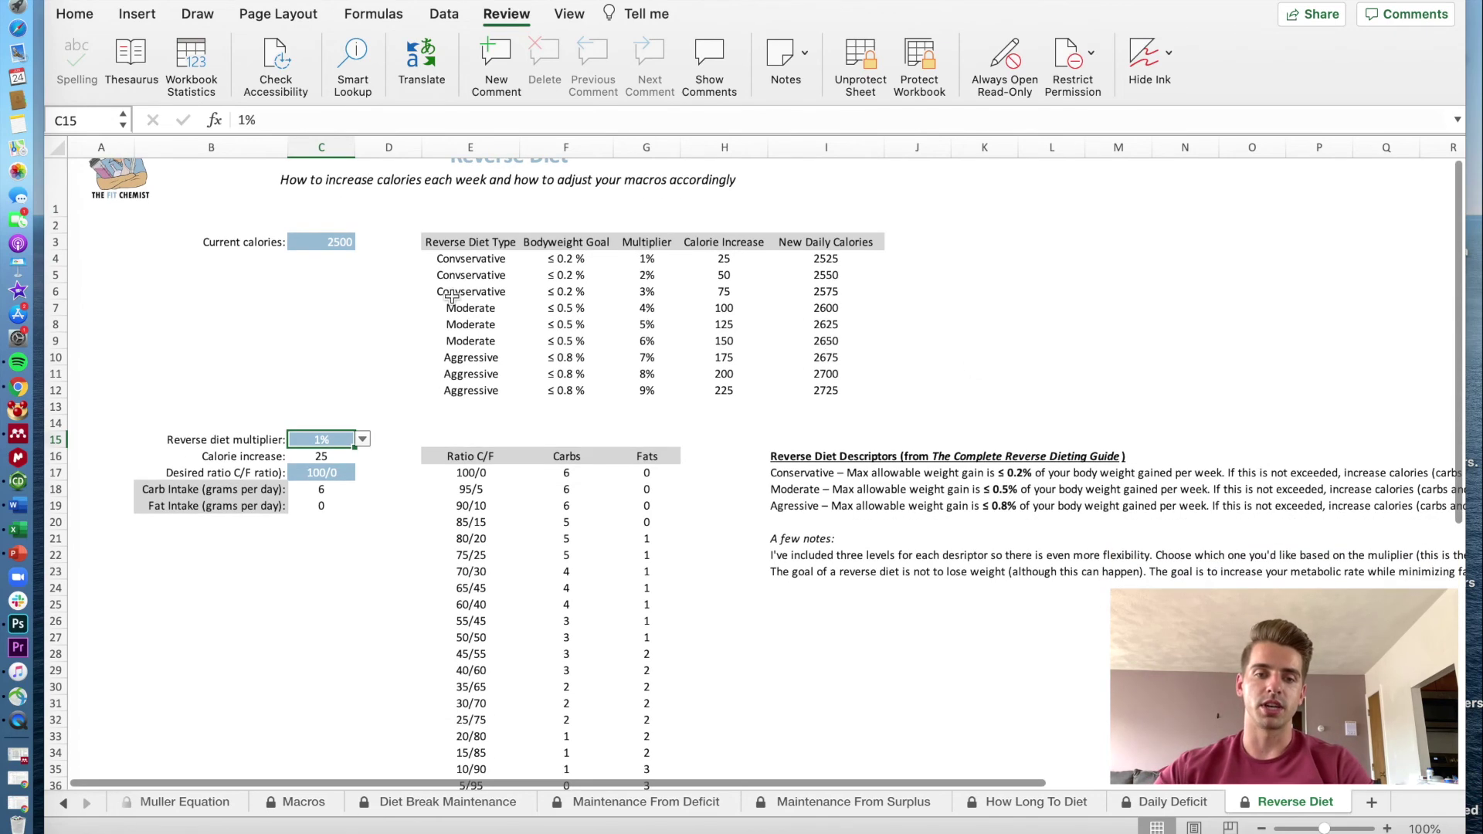
left_click(363, 439)
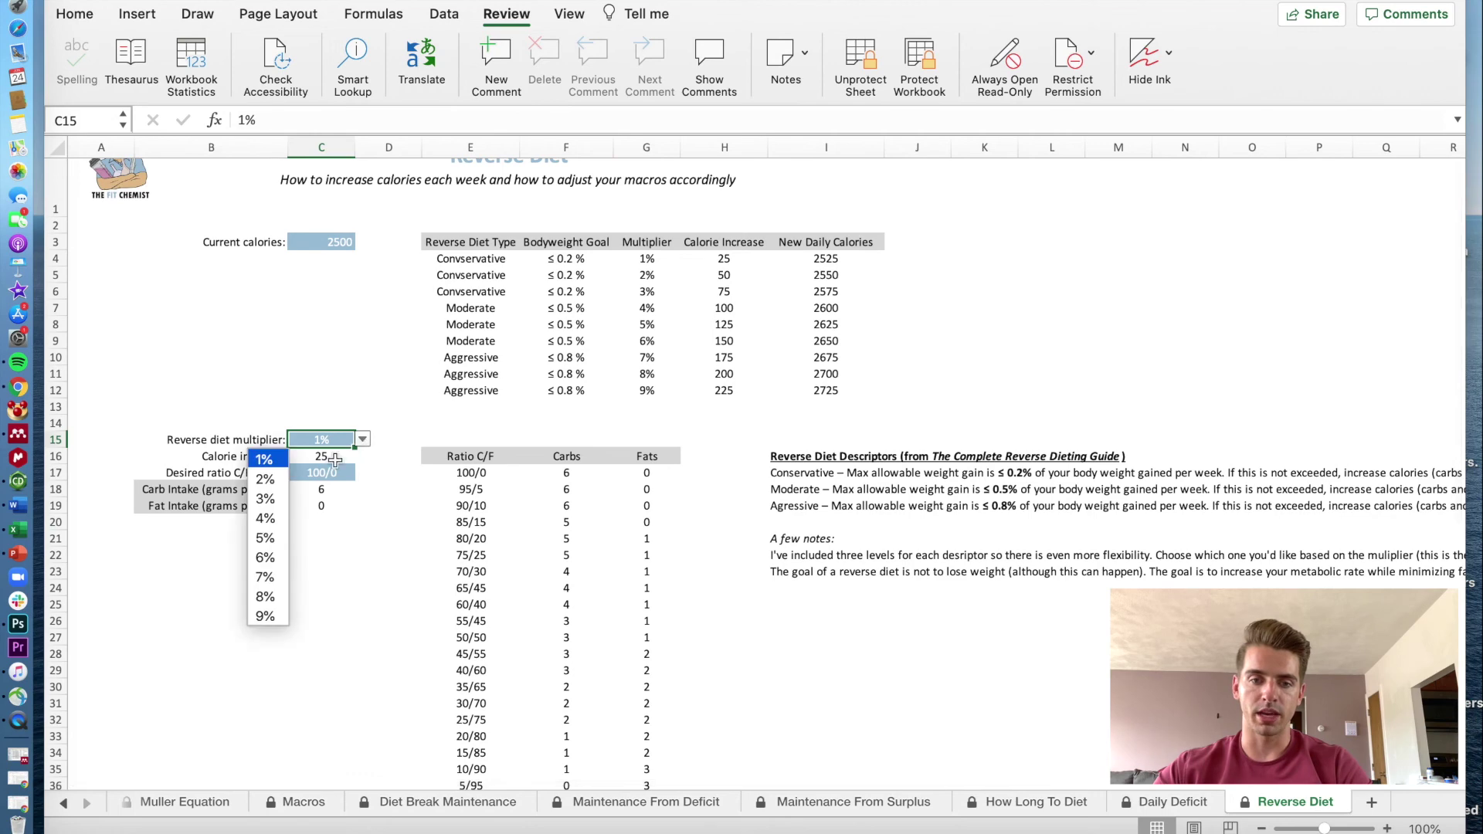
left_click(266, 539)
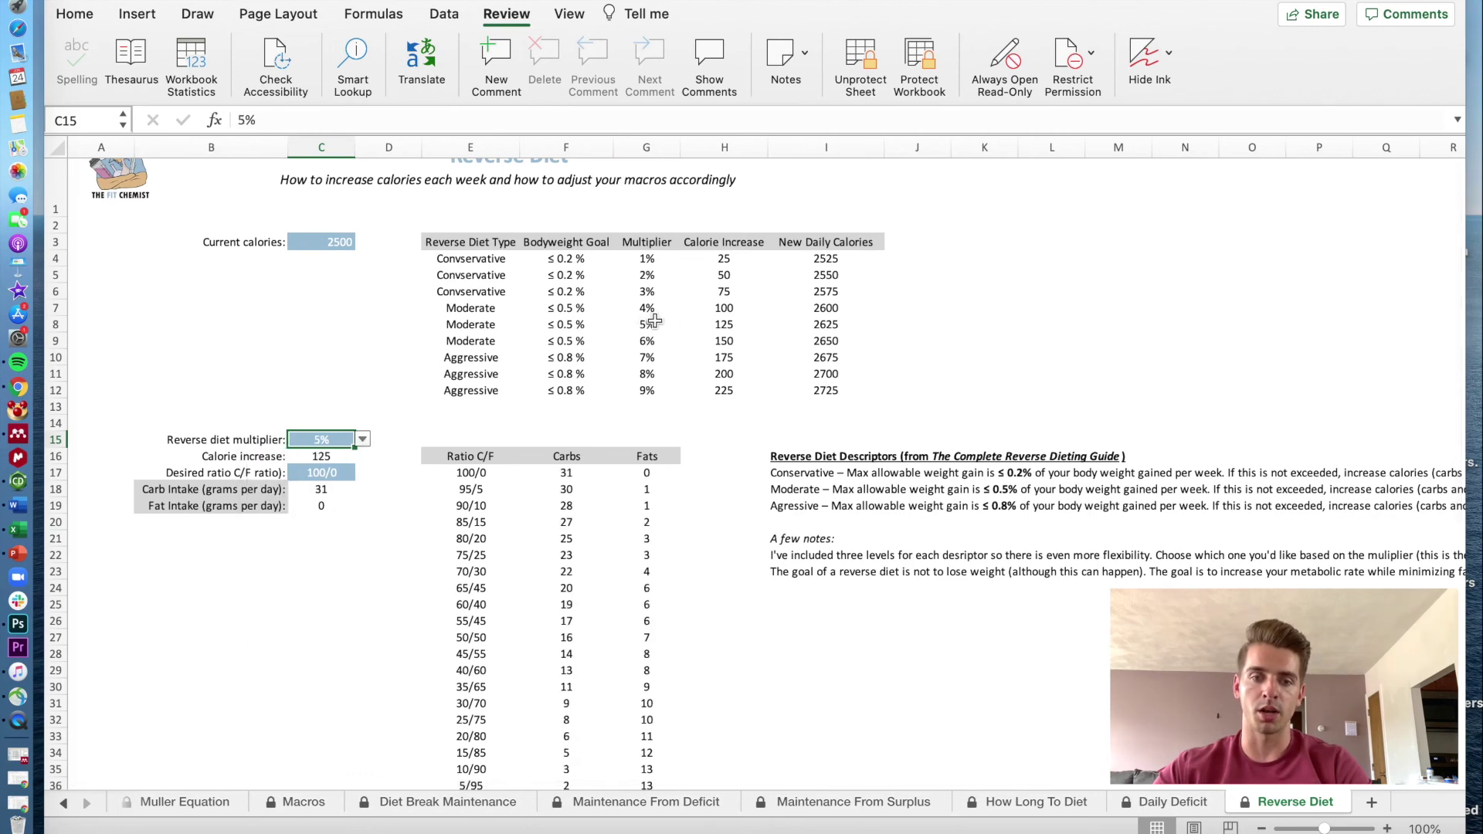
scroll(325, 429, "down", 3)
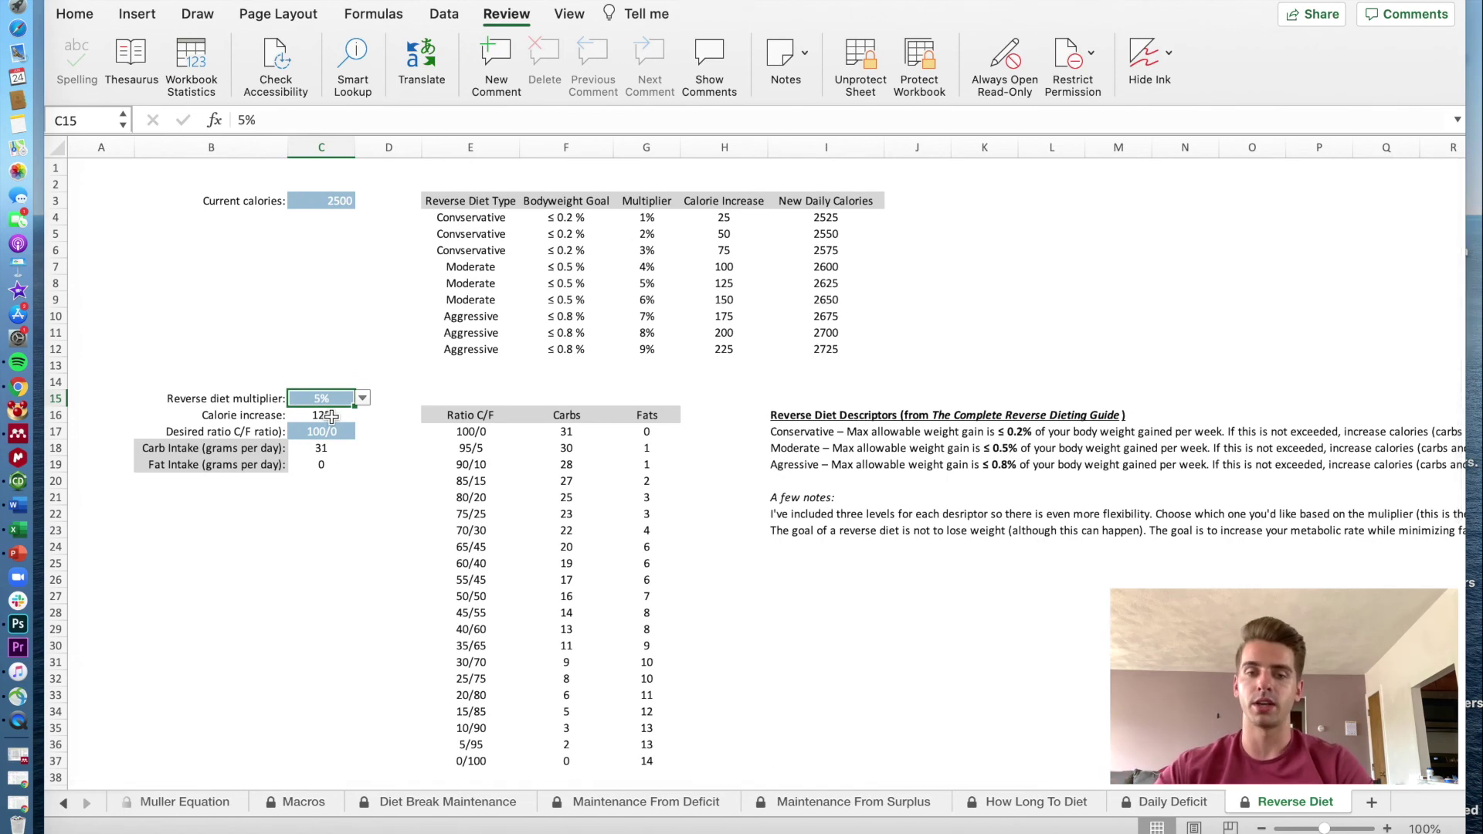
scroll(330, 417, "down", 1)
left_click(340, 416)
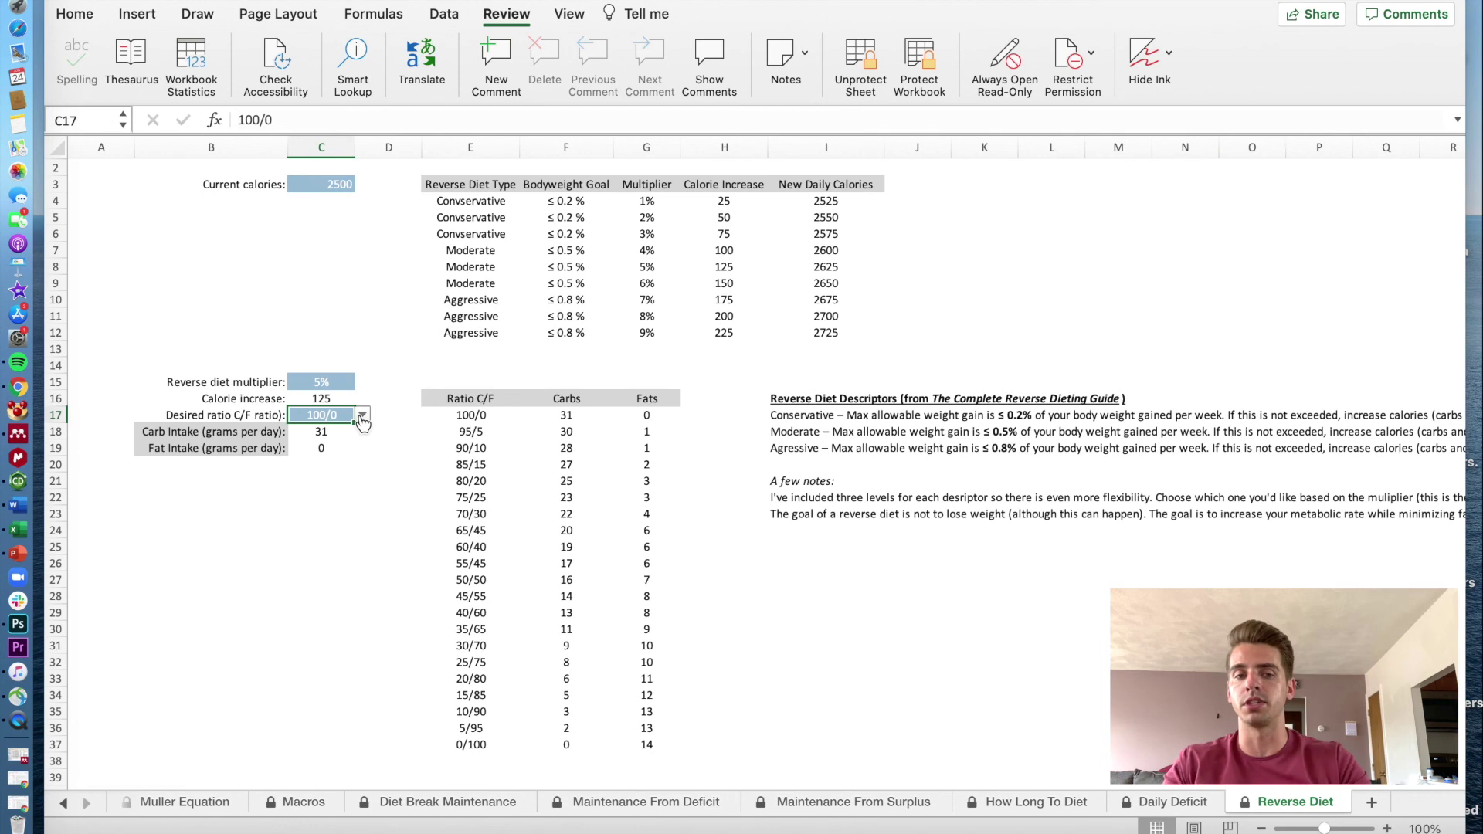
- Try a 50/50 carb/fat ratio, then settle on 0/100 for 0 g carbs and 14 g fat
left_click(363, 416)
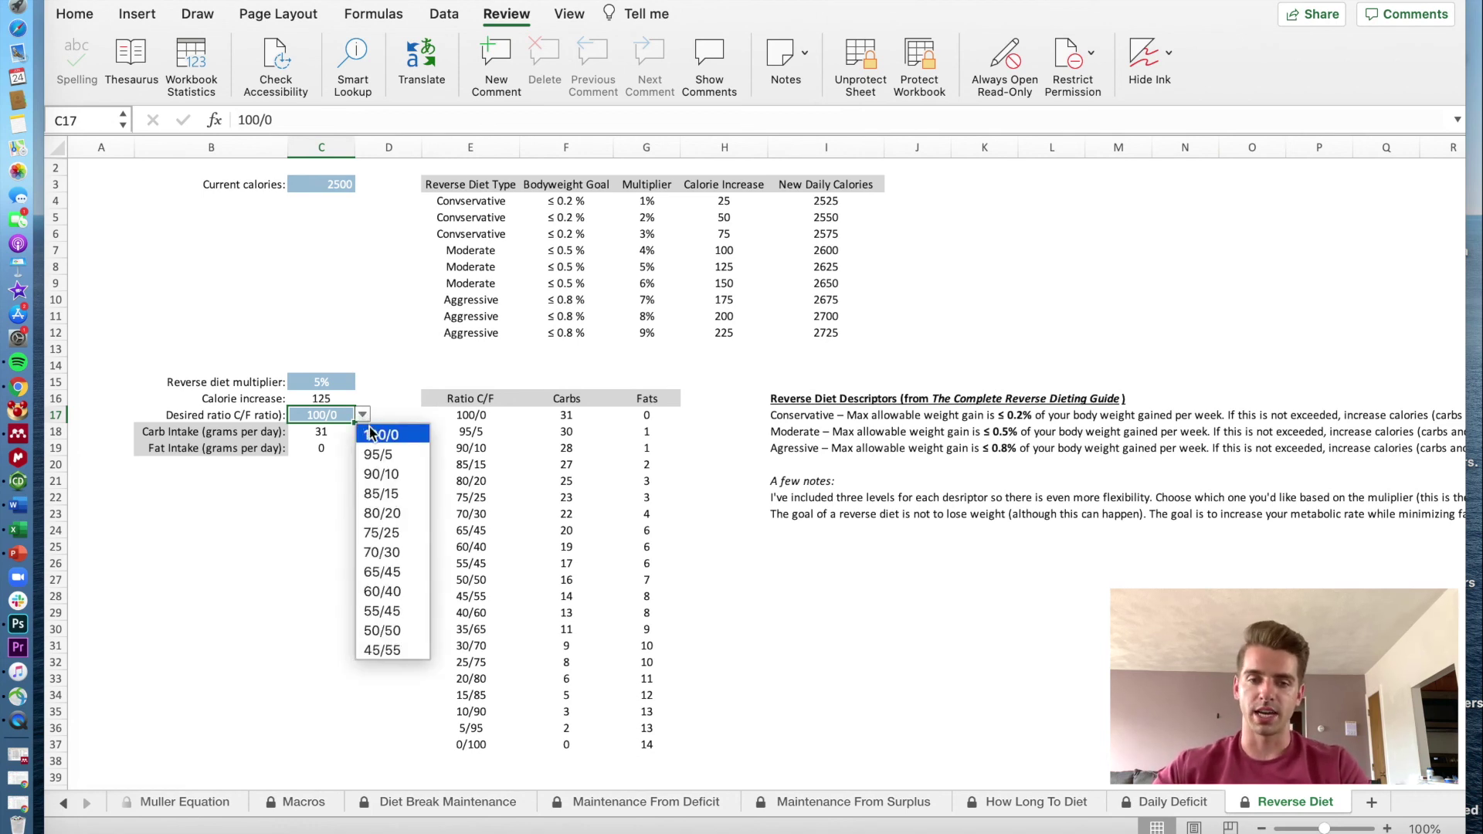
left_click(397, 434)
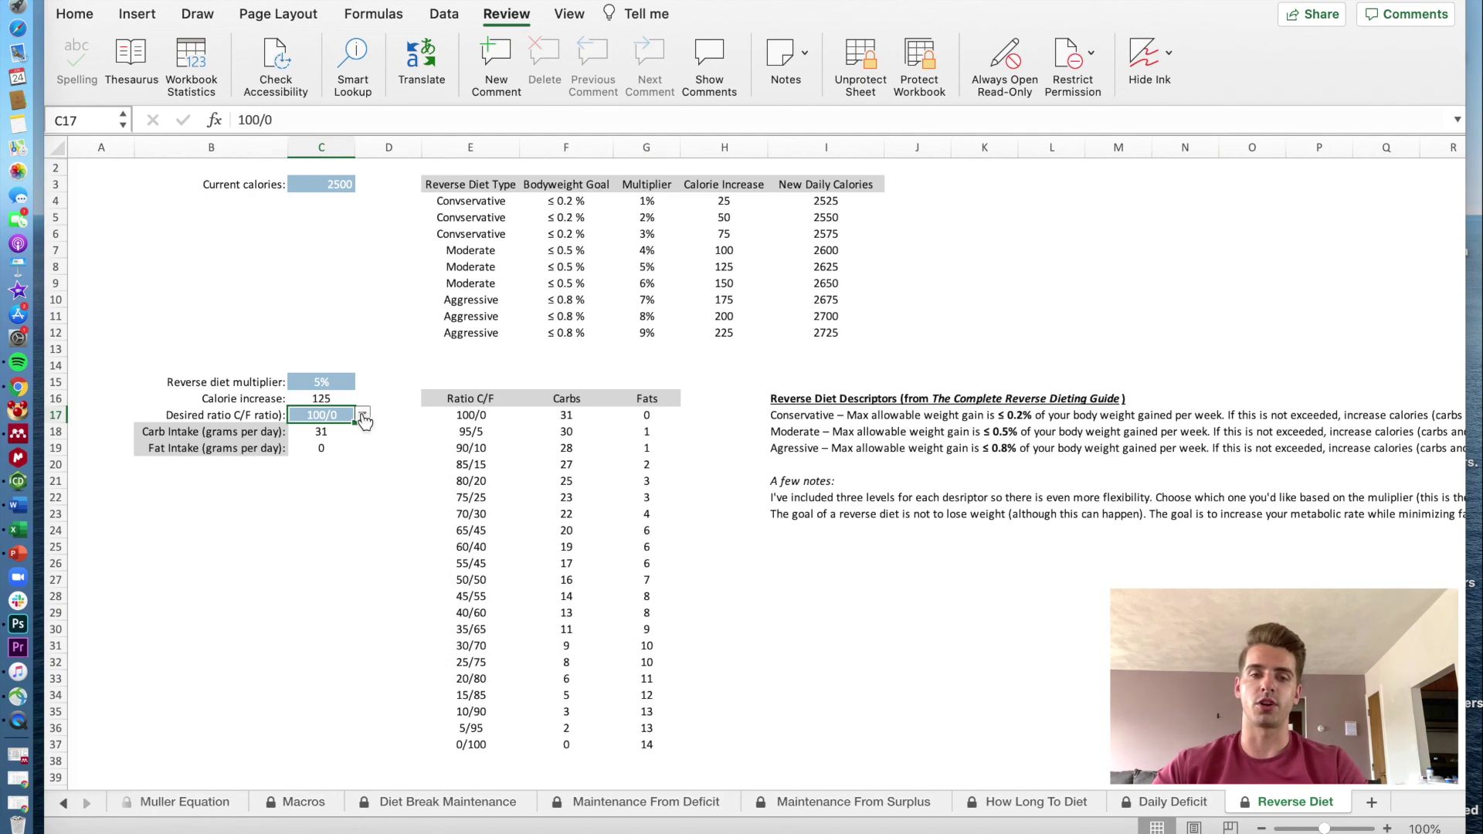
left_click(363, 417)
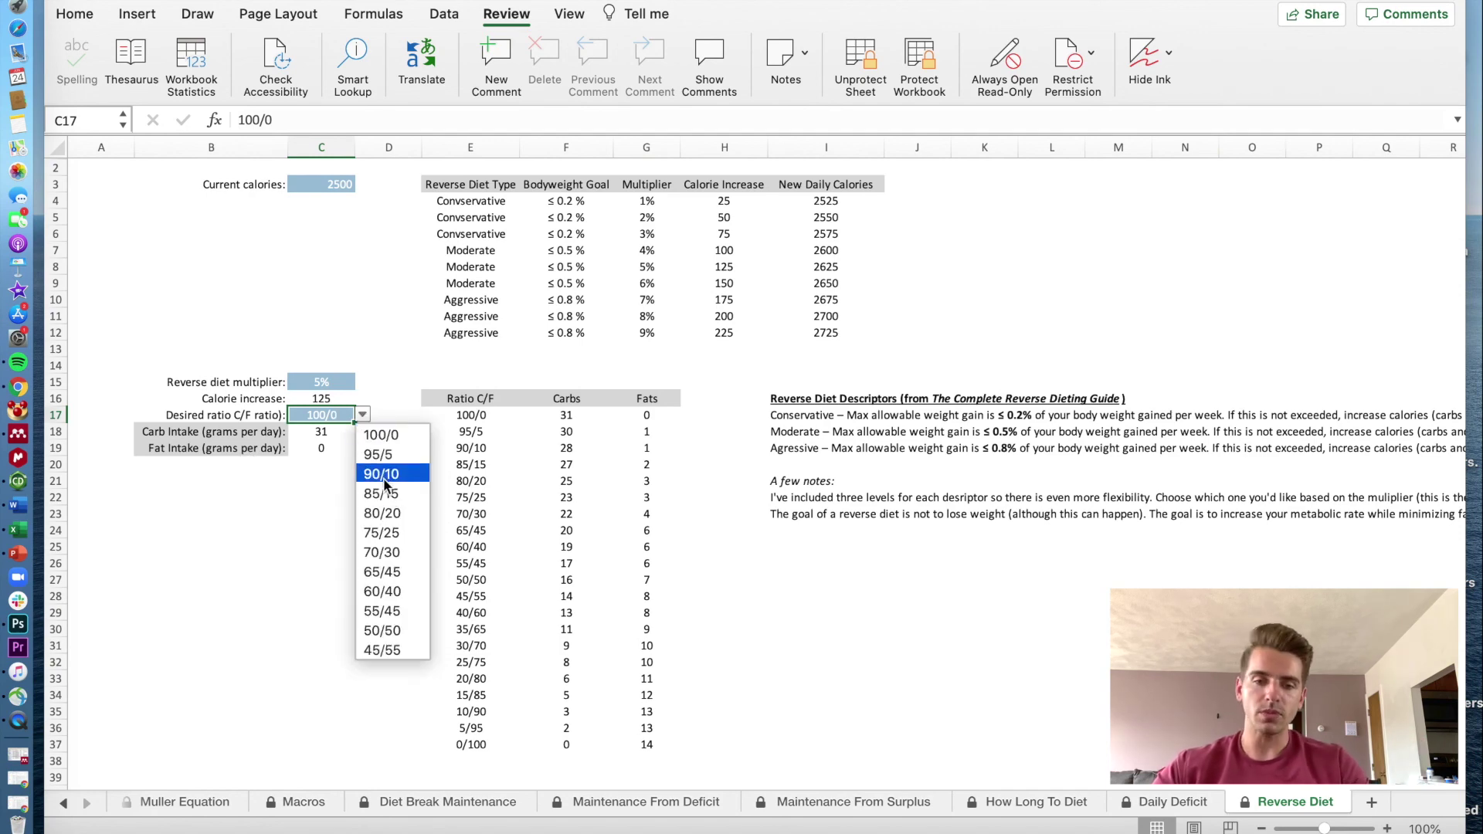
scroll(385, 622, "down", 1)
left_click(383, 627)
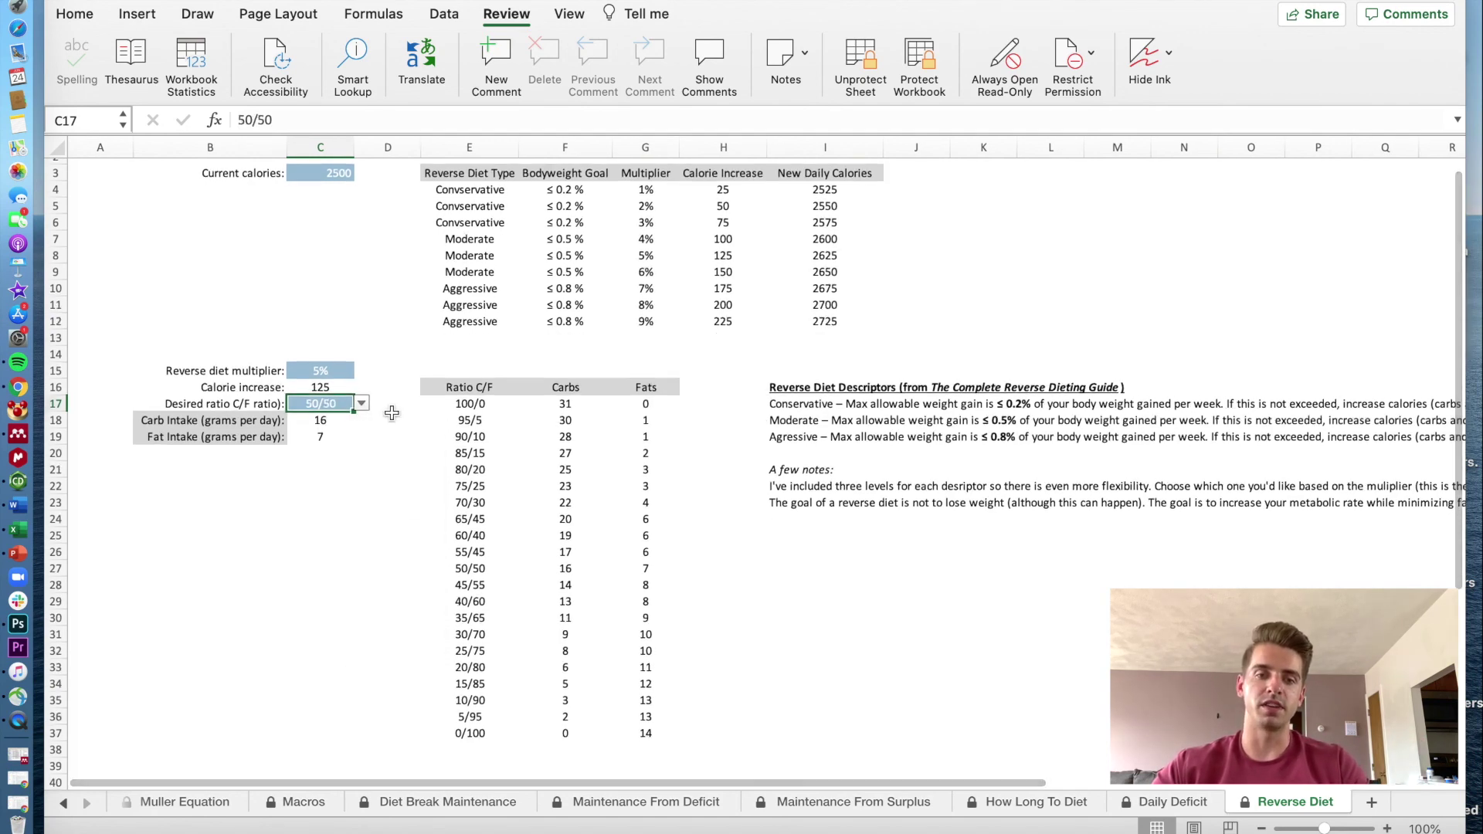
scroll(391, 413, "down", 3)
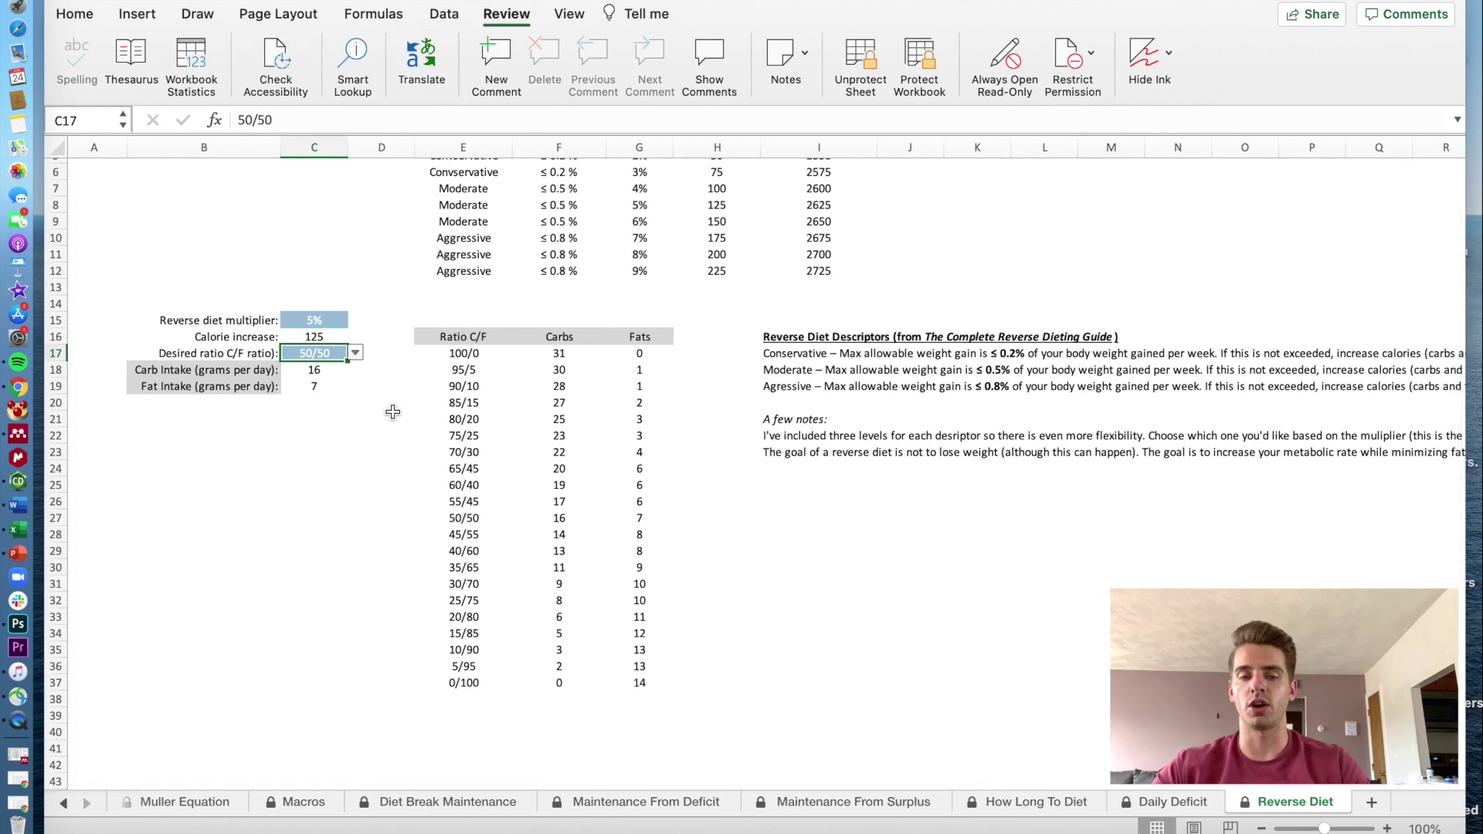
left_click(355, 354)
scroll(324, 502, "down", 5)
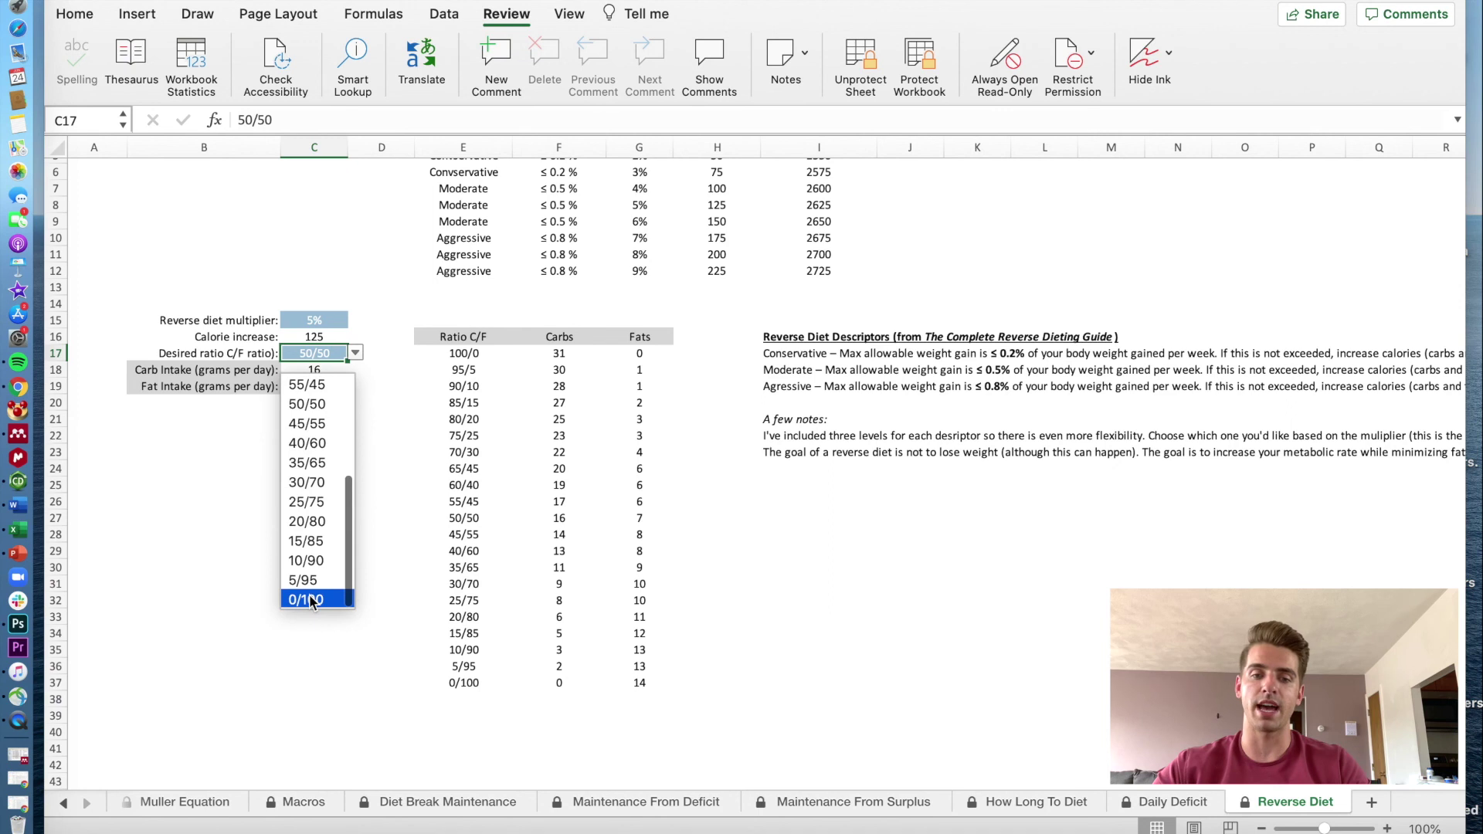
left_click(312, 600)
scroll(356, 479, "up", 5)
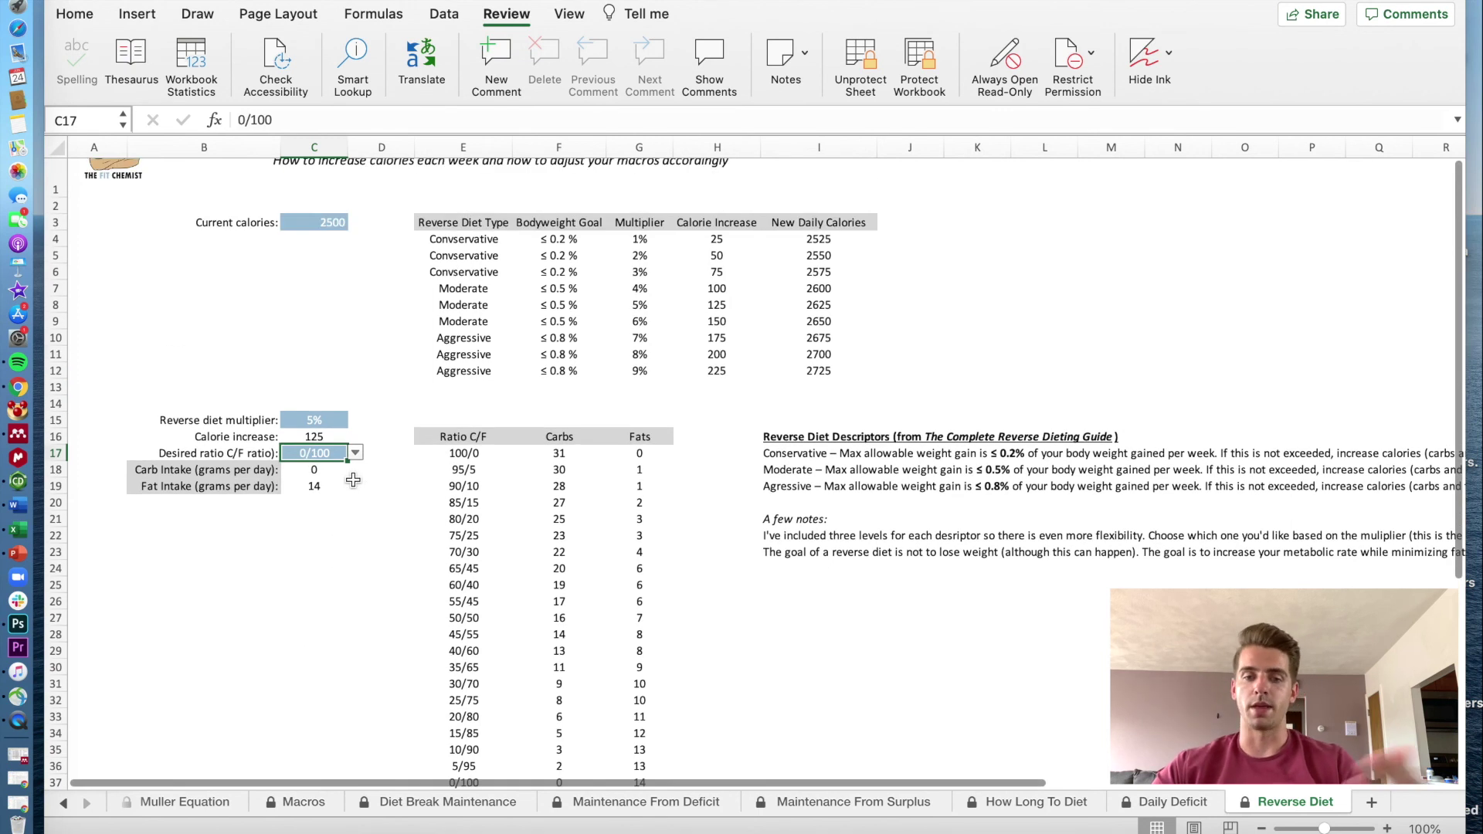